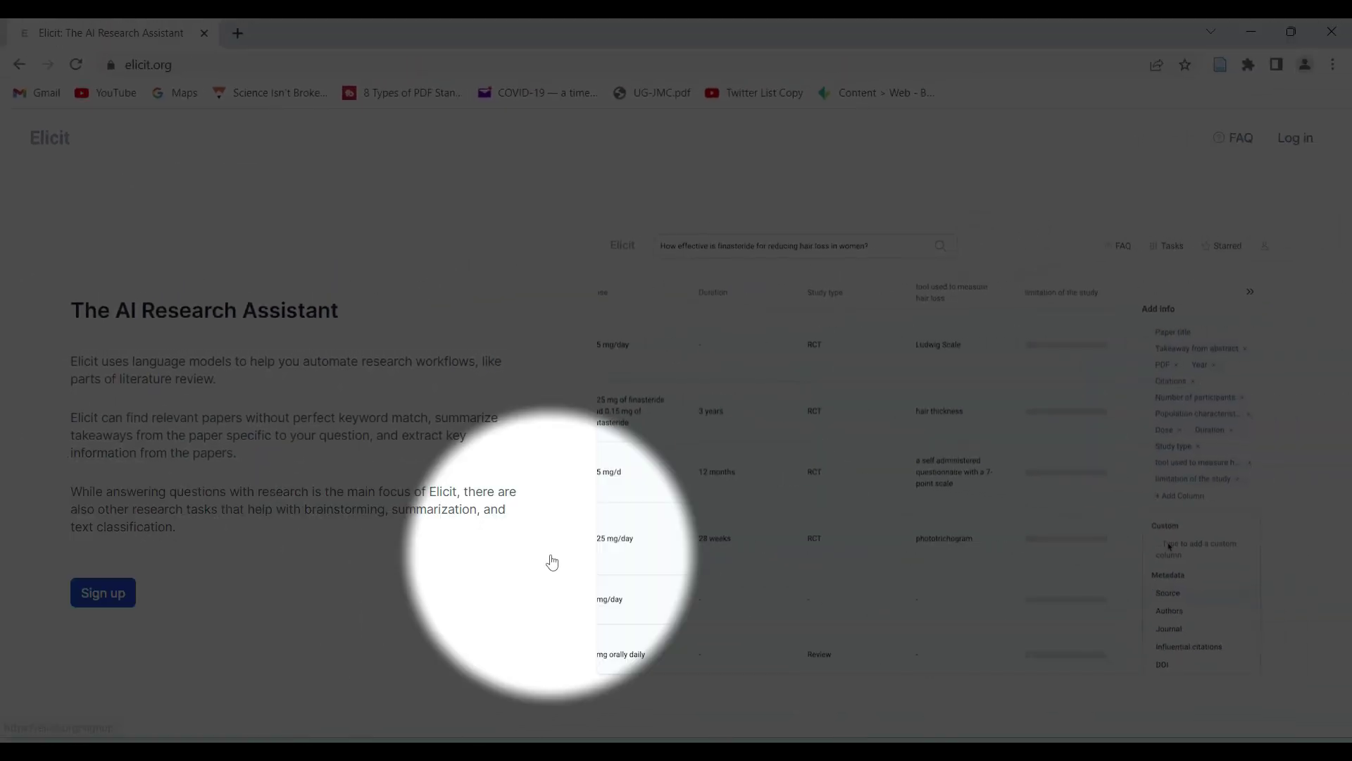
Step: Log in to Elicit with a Google account and click into the research question box
click(1296, 139)
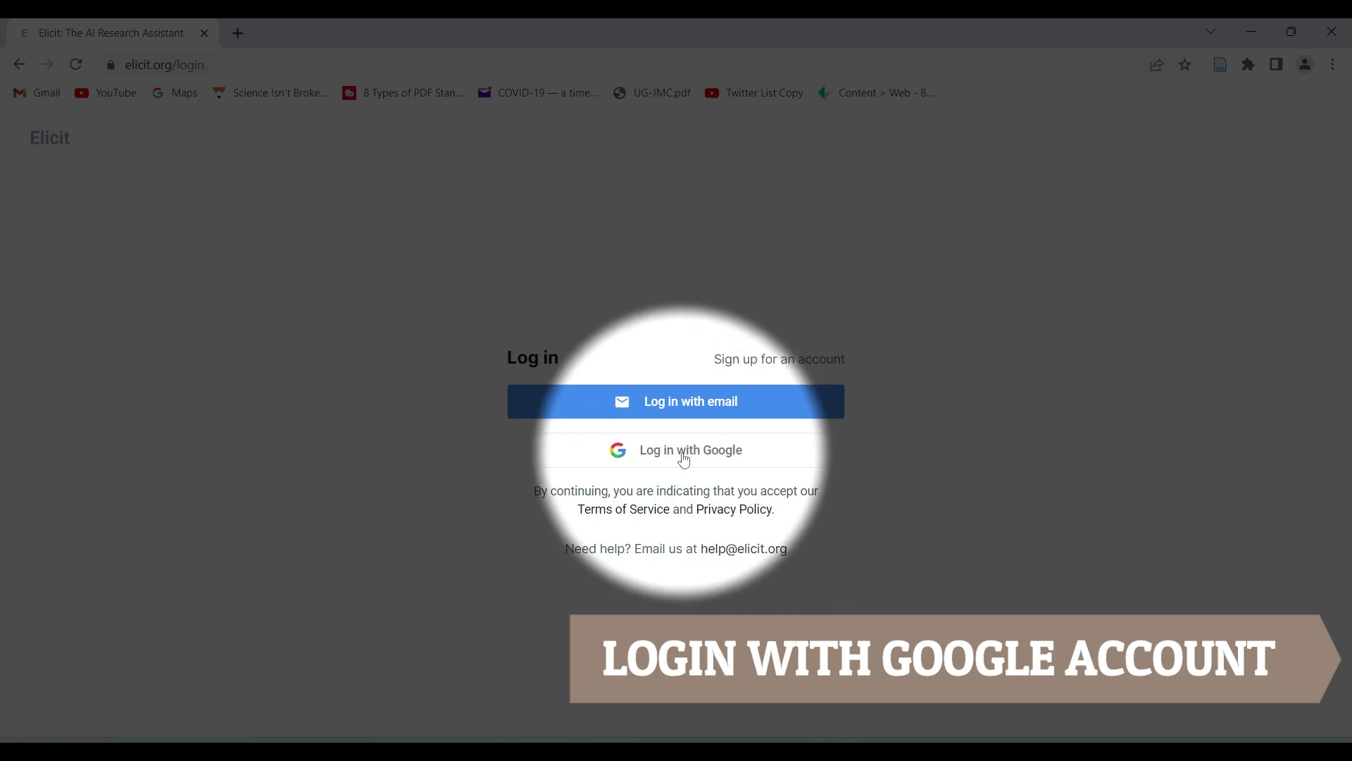
click(684, 455)
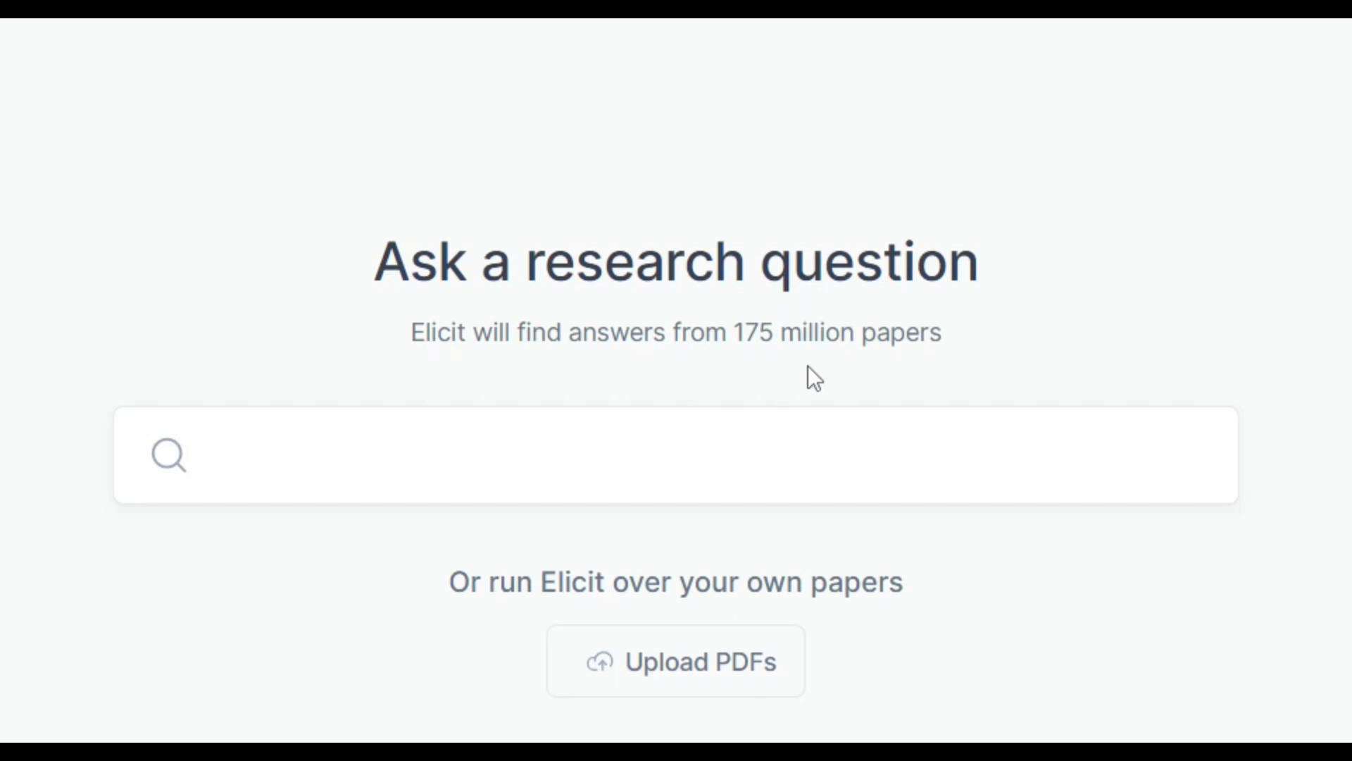
click(429, 493)
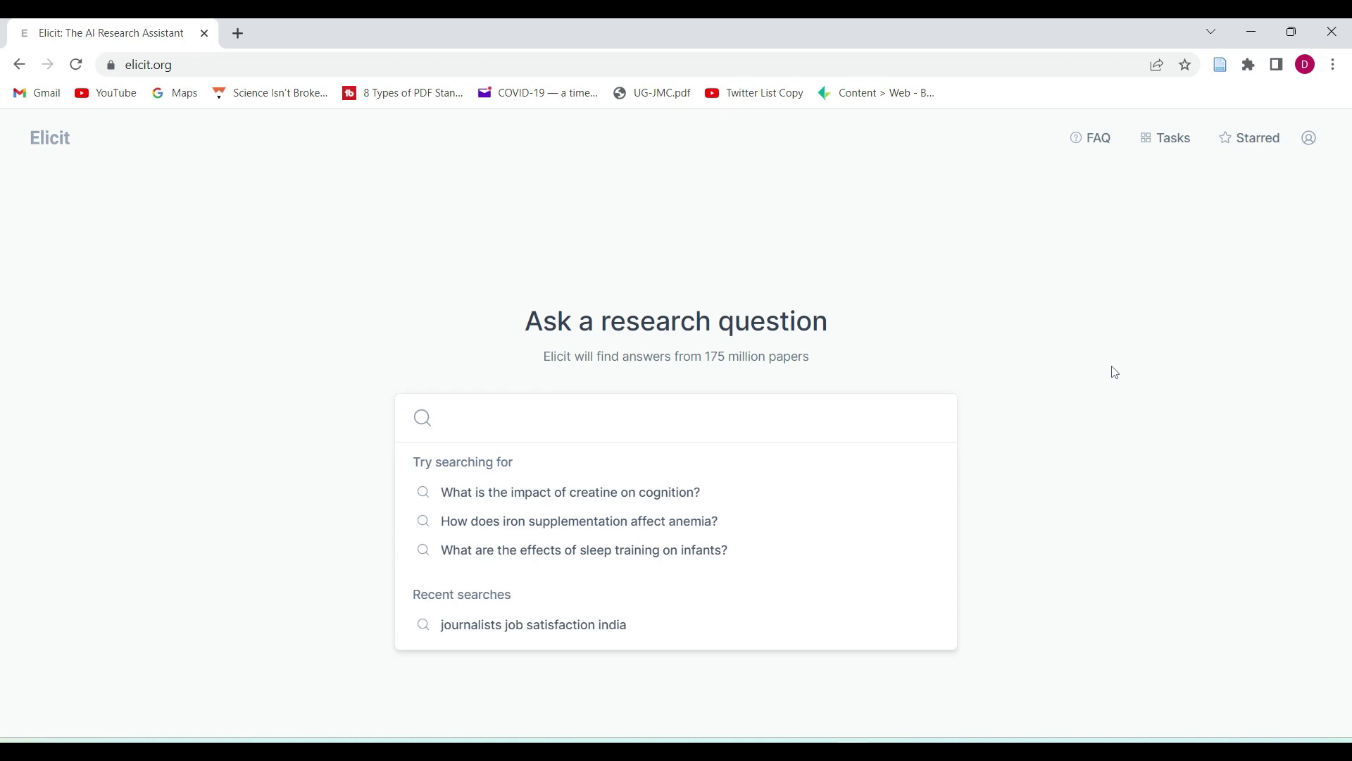
Step: Search for 'social media use and political participation India' and scroll through the paper results
text(social media use and political participation)
text(In)
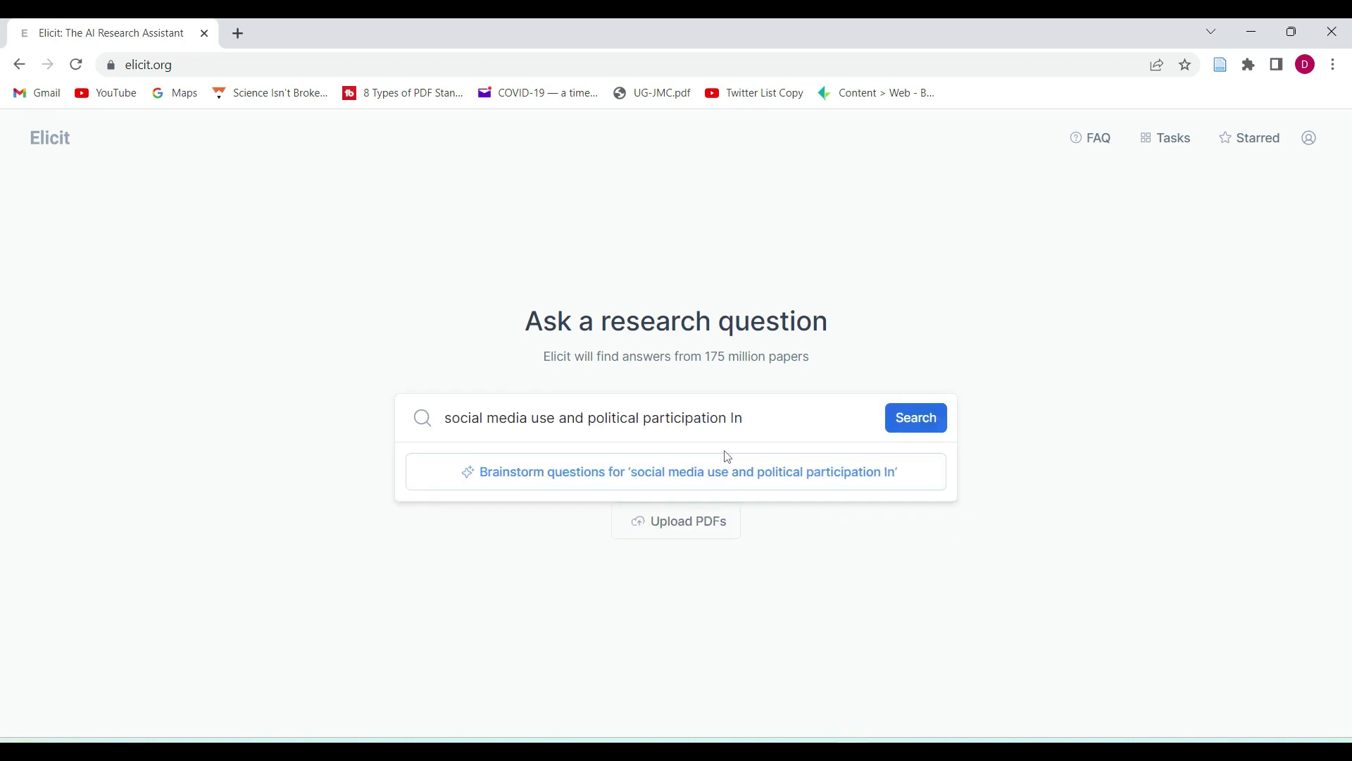
text(dia)
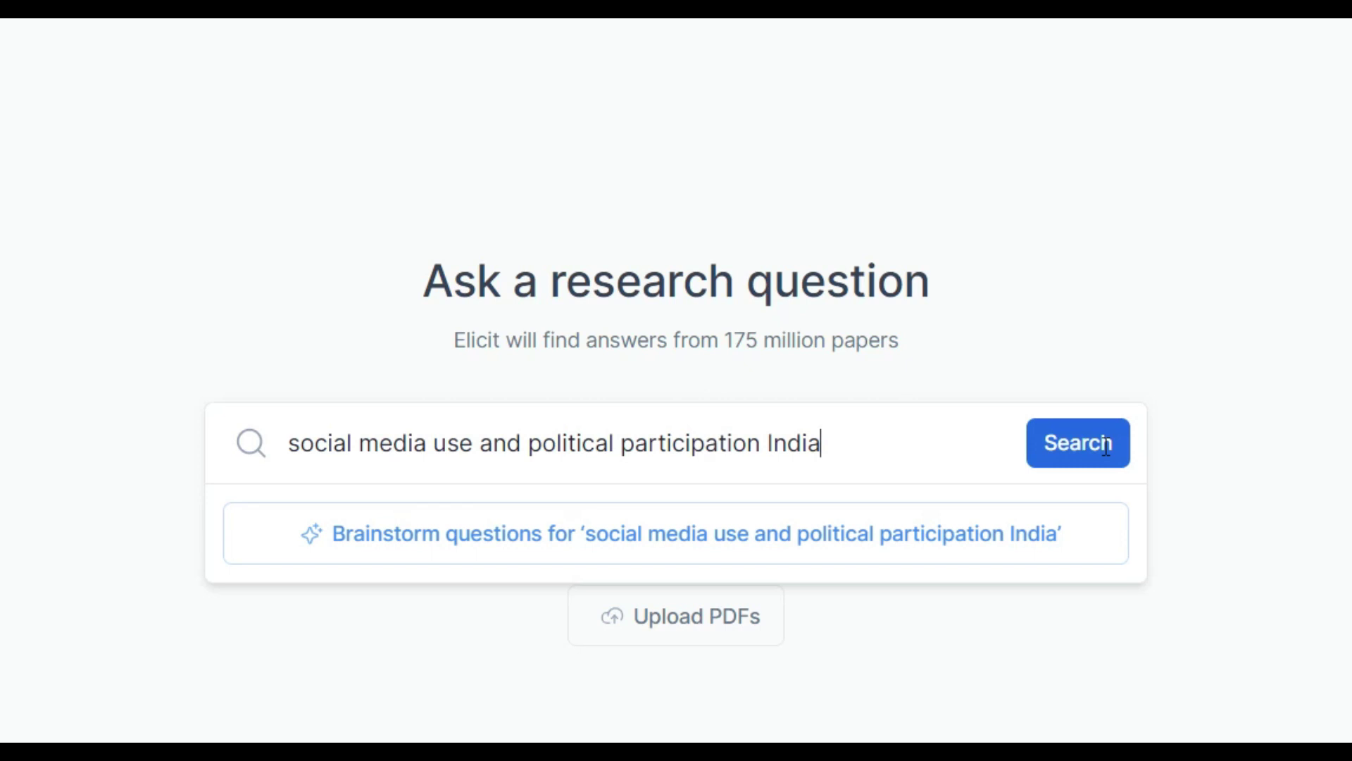
click(1106, 447)
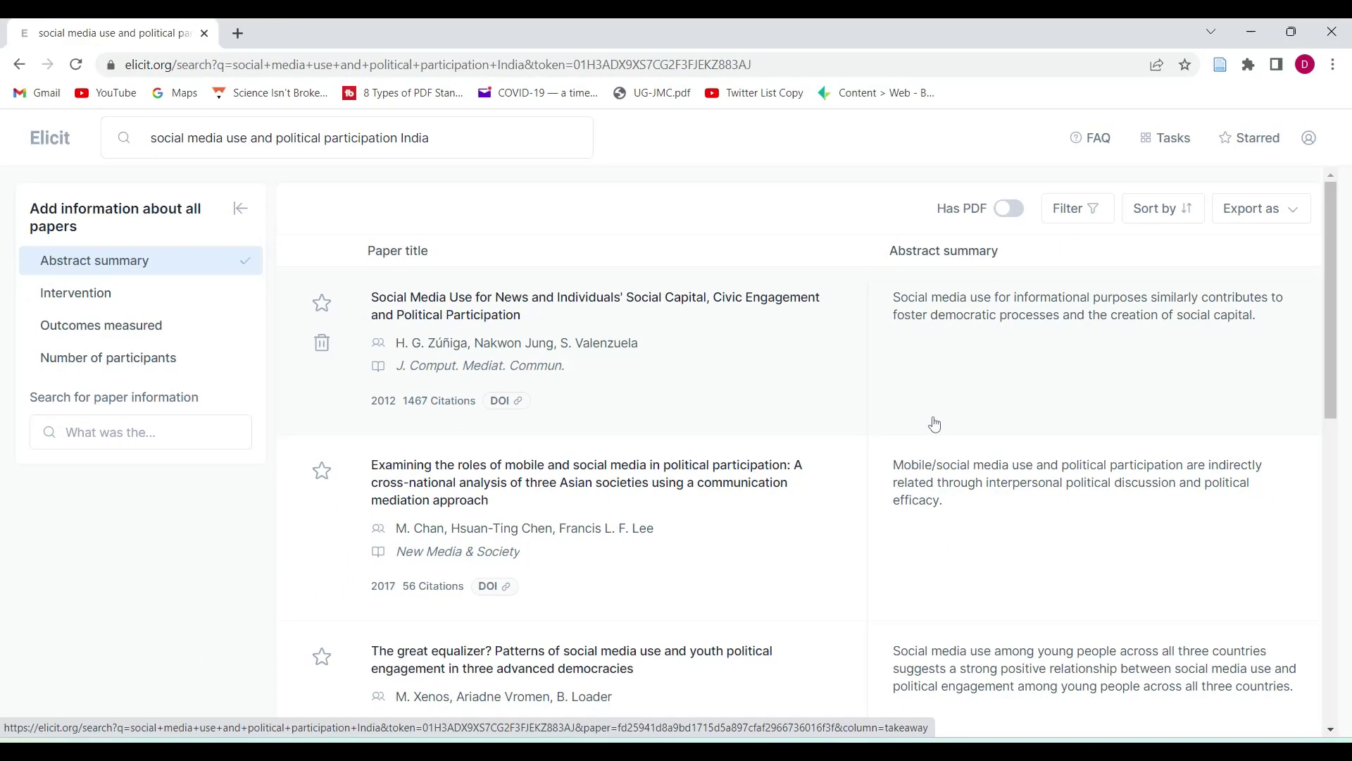
scroll(752, 445, down, 10)
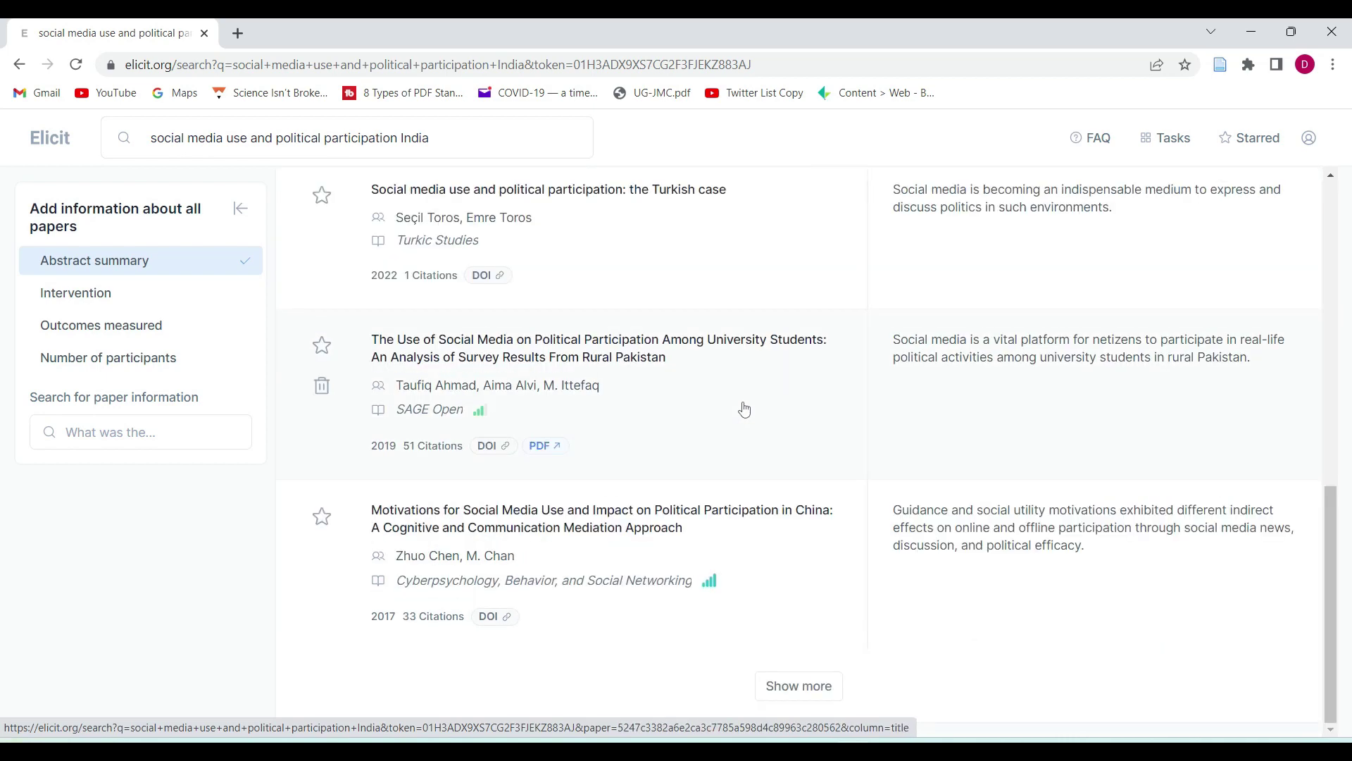
scroll(745, 409, up, 10)
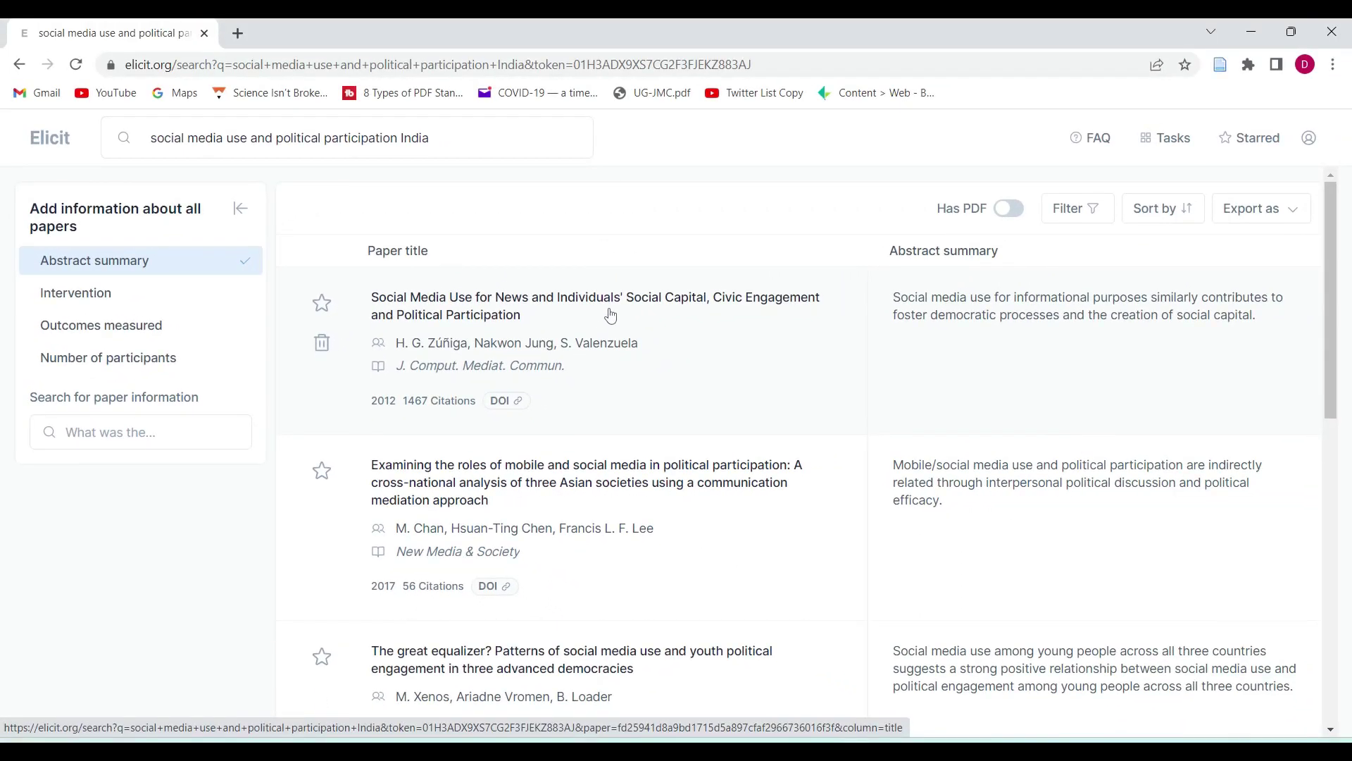
click(611, 315)
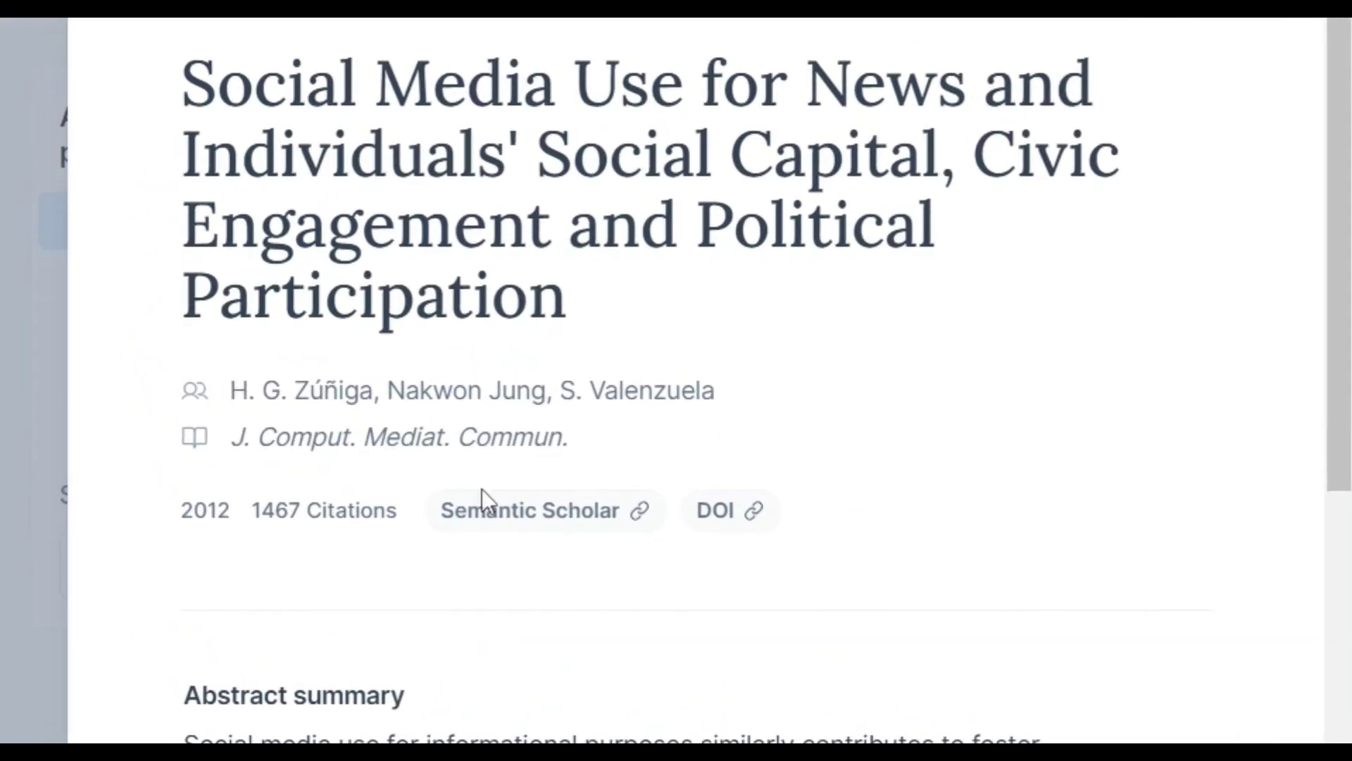
scroll(987, 353, down, 10)
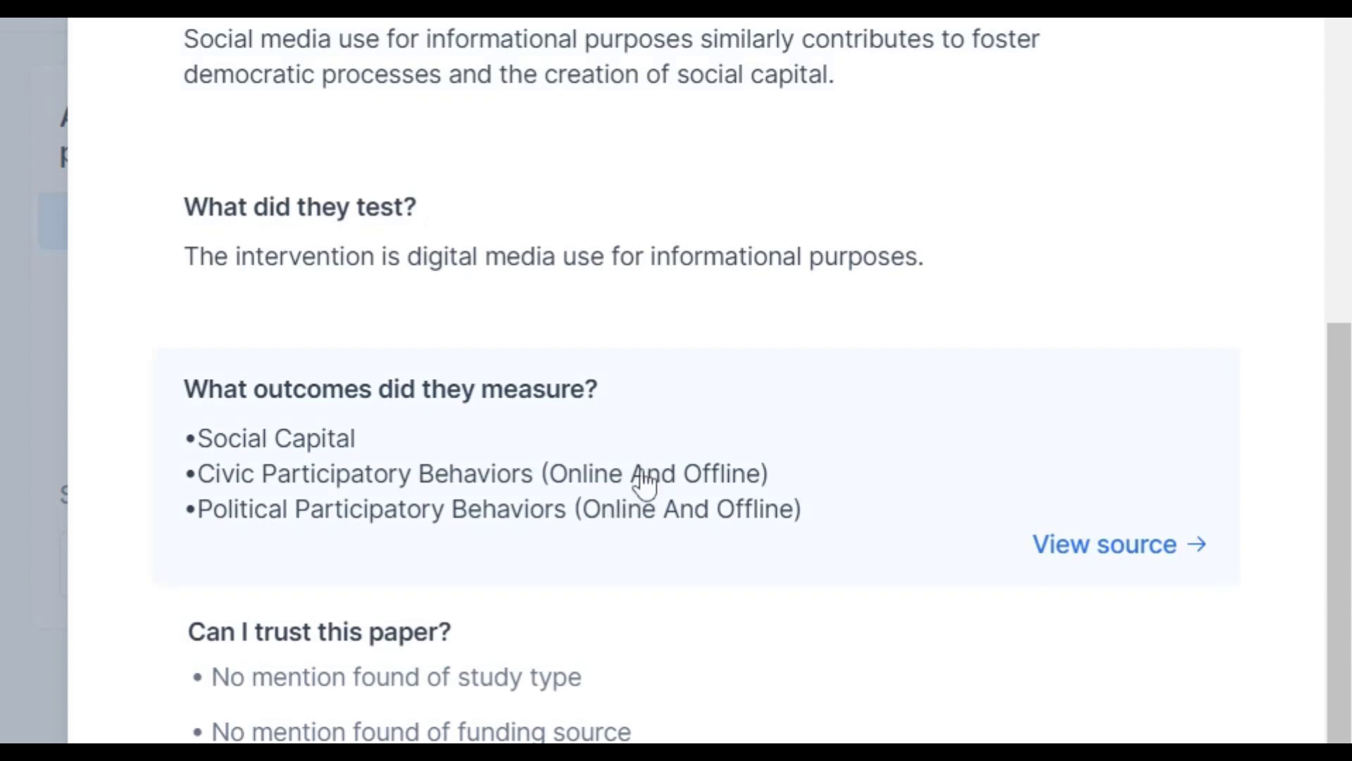
scroll(645, 483, down, 4)
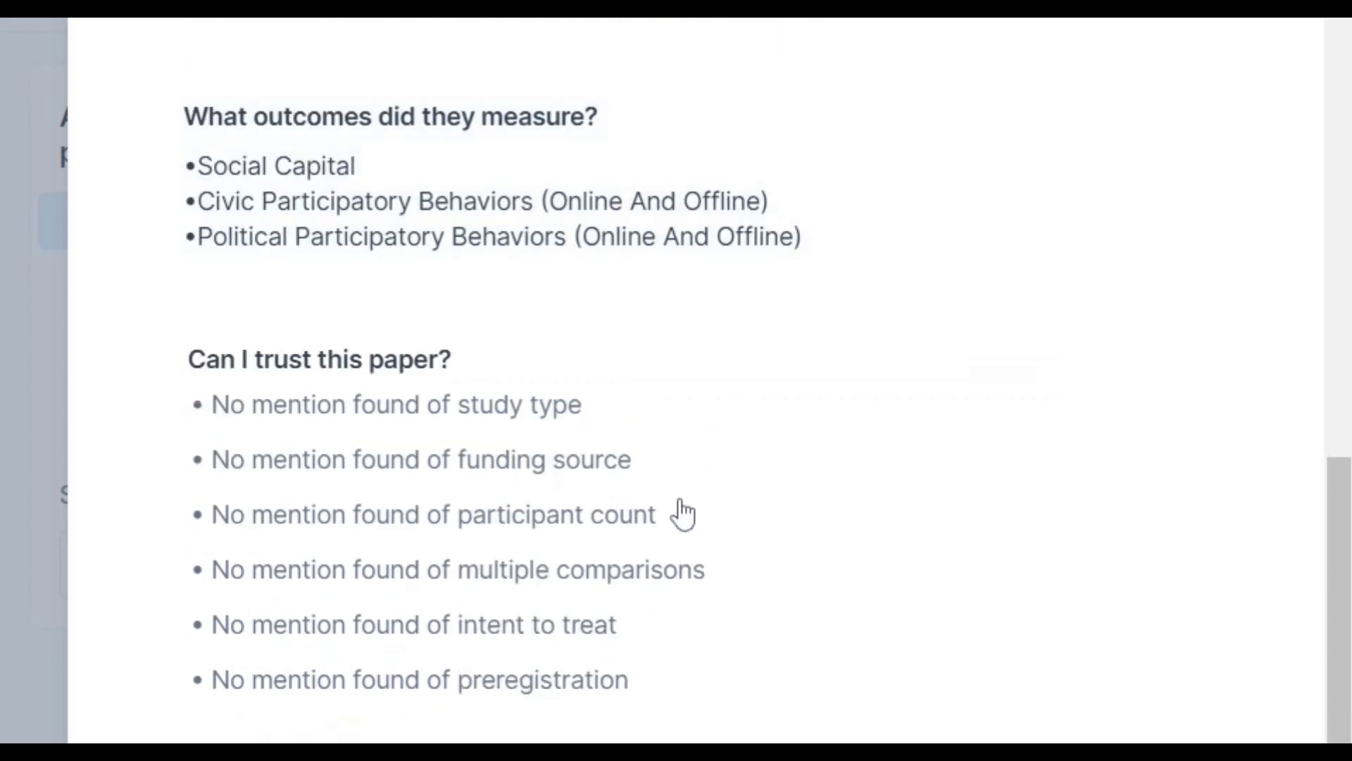
scroll(705, 498, down, 10)
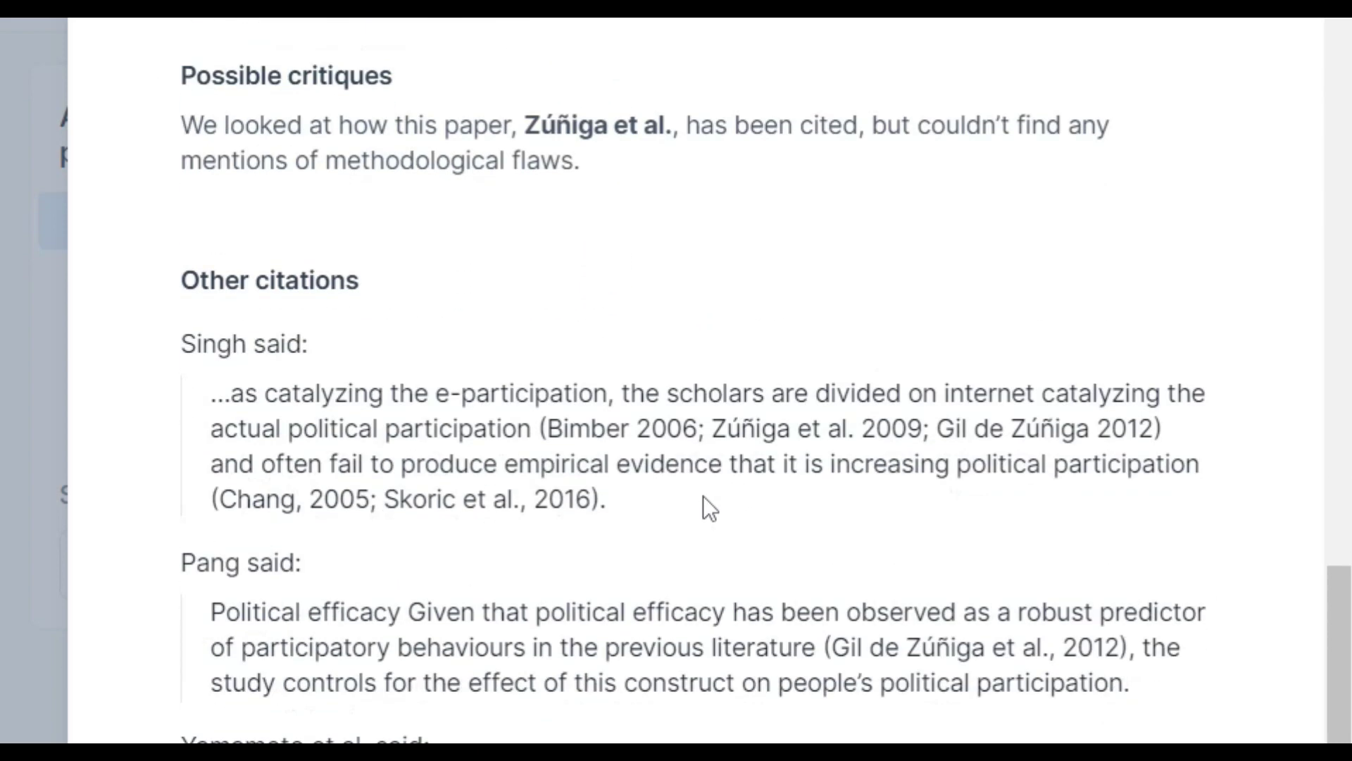
scroll(703, 496, up, 5)
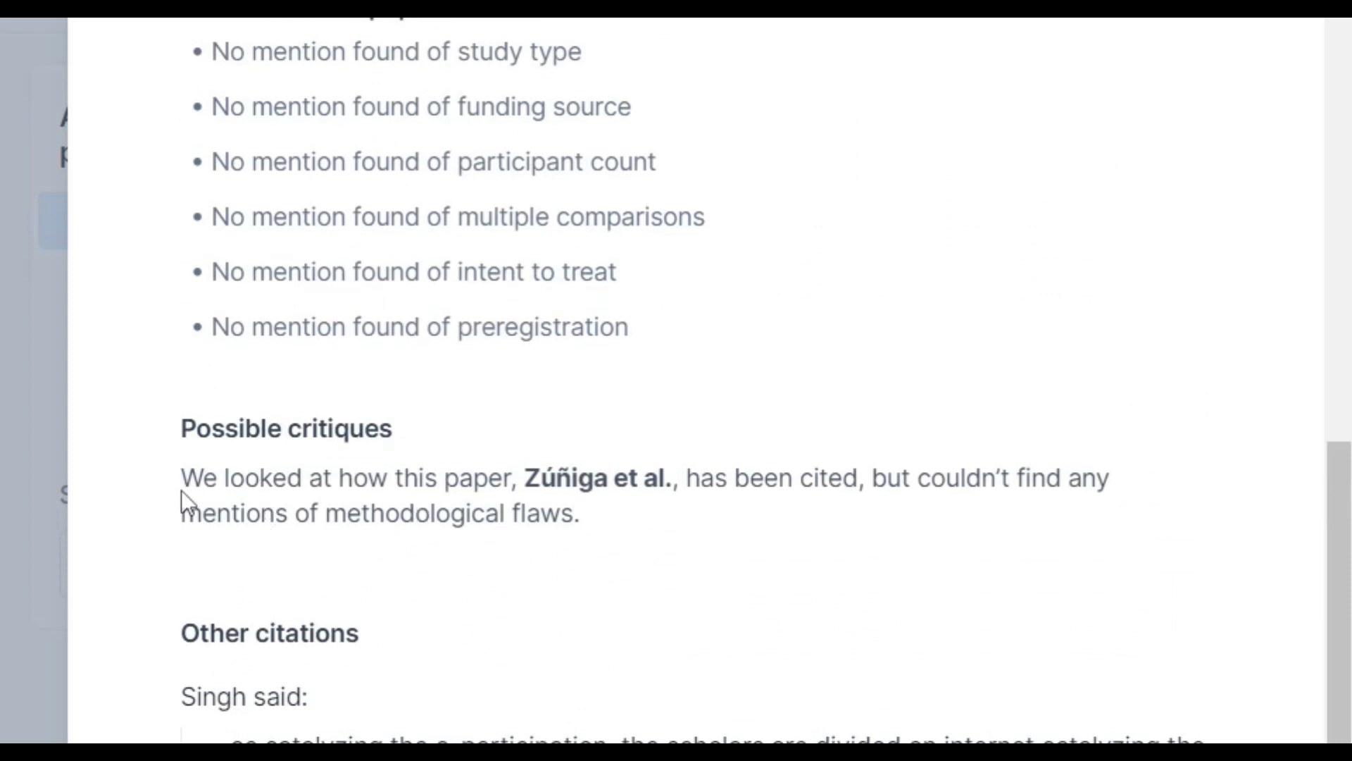
scroll(521, 521, down, 7)
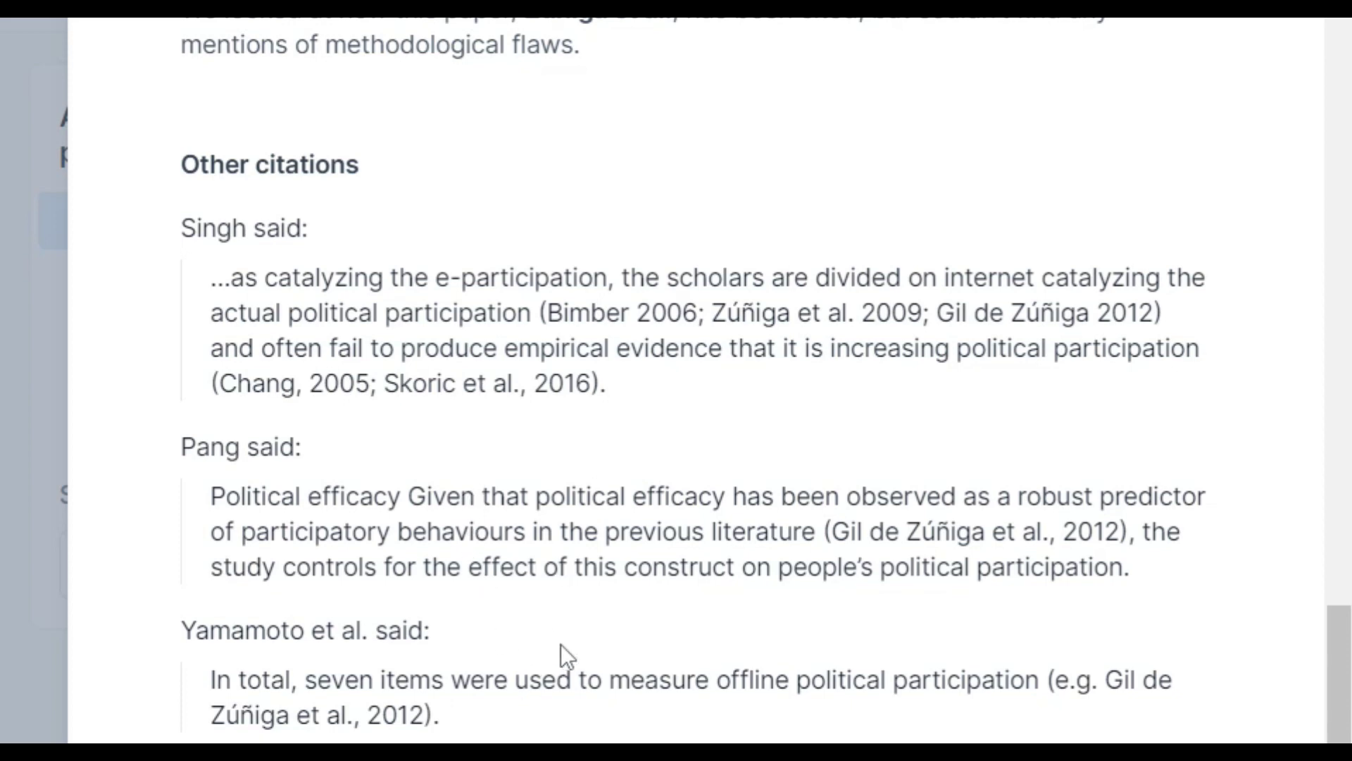
scroll(562, 648, up, 10)
key(Escape)
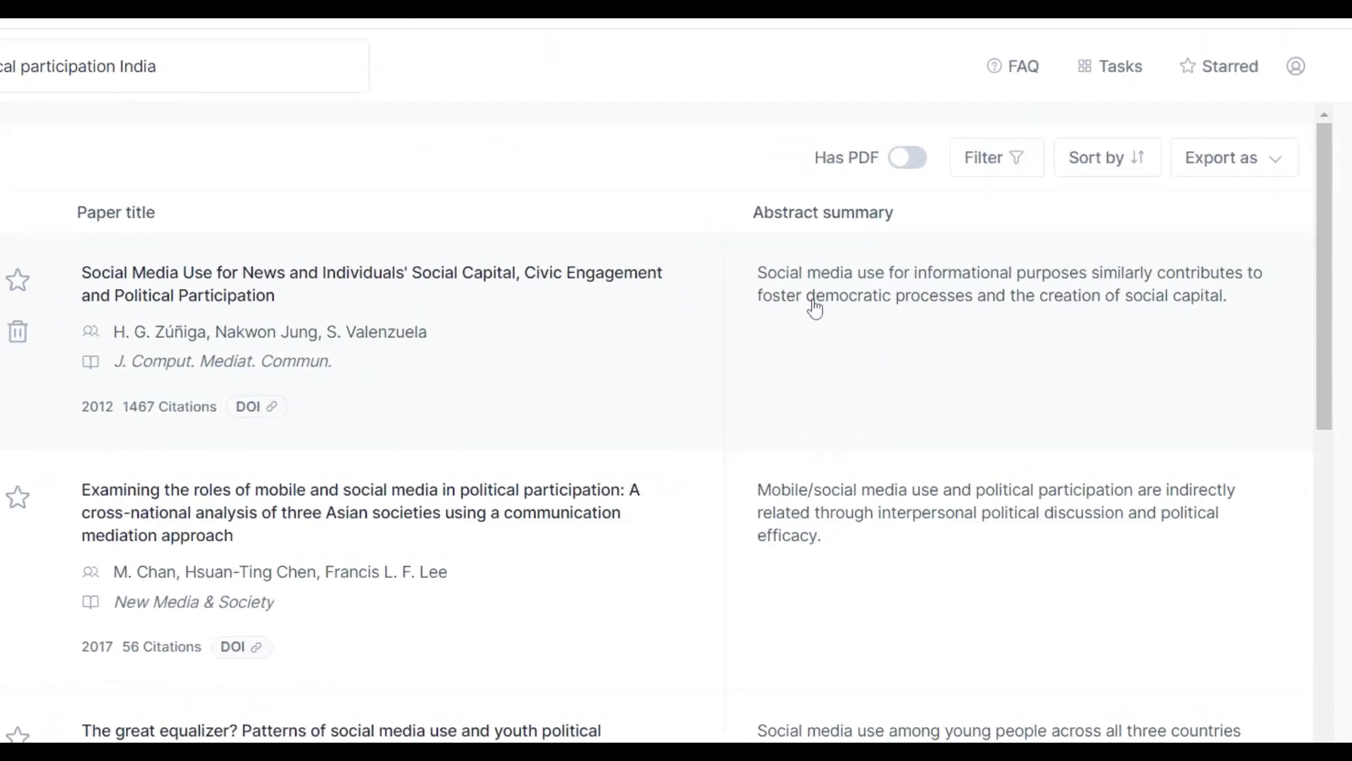
scroll(351, 625, down, 10)
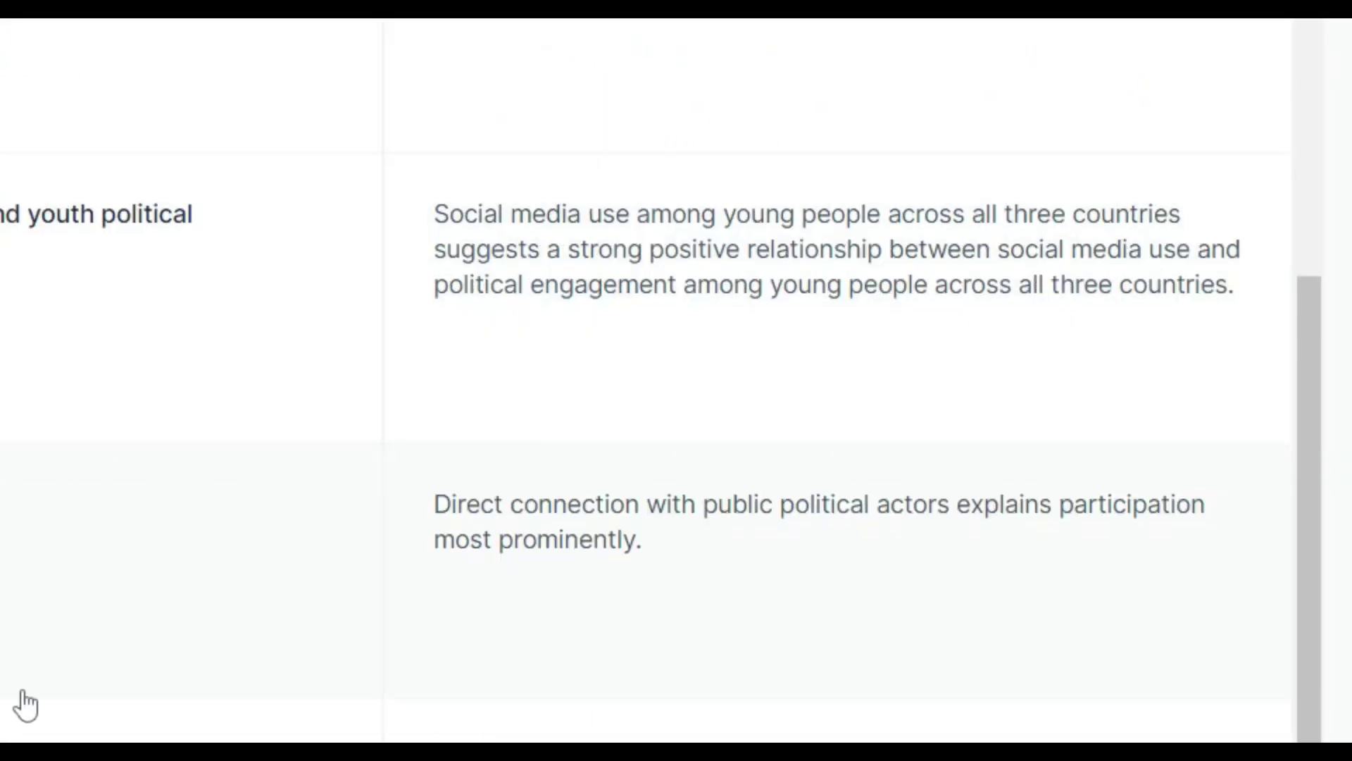
scroll(25, 701, down, 5)
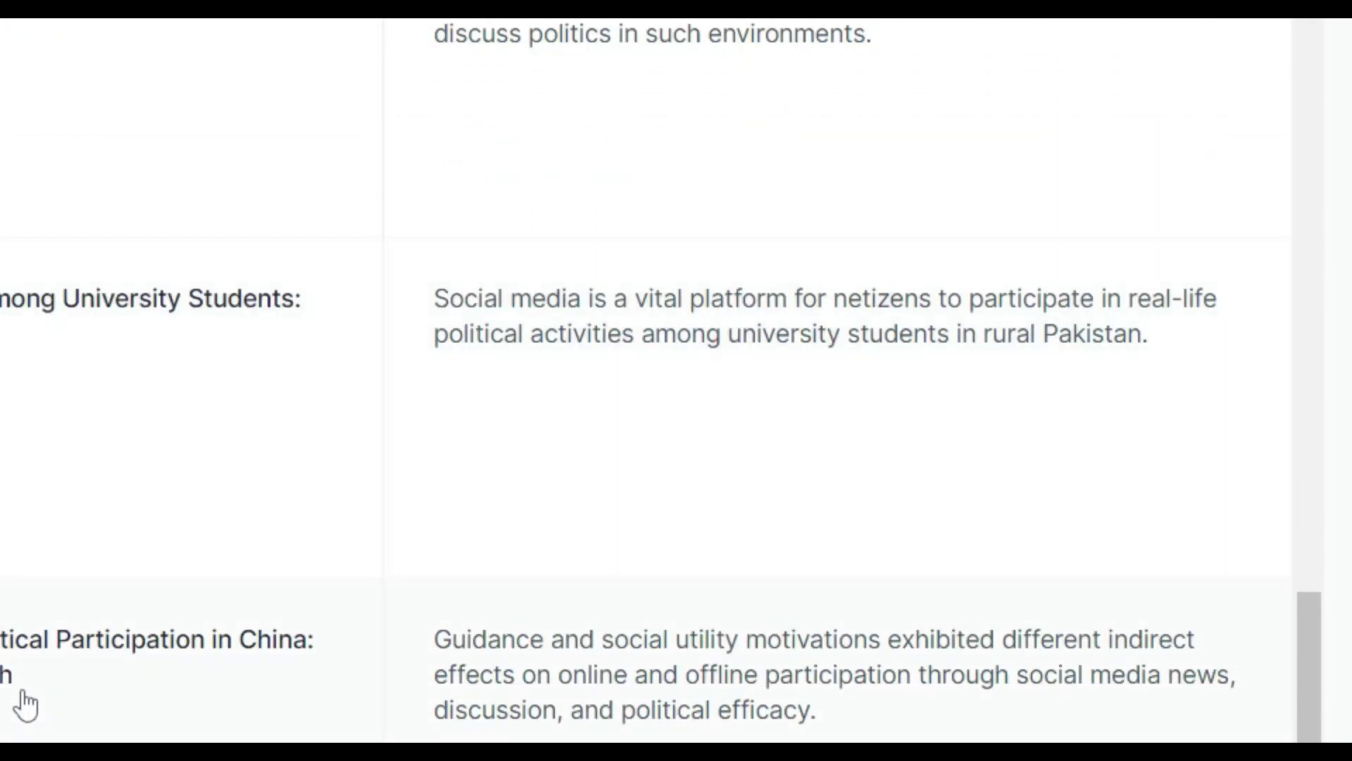
scroll(24, 701, up, 15)
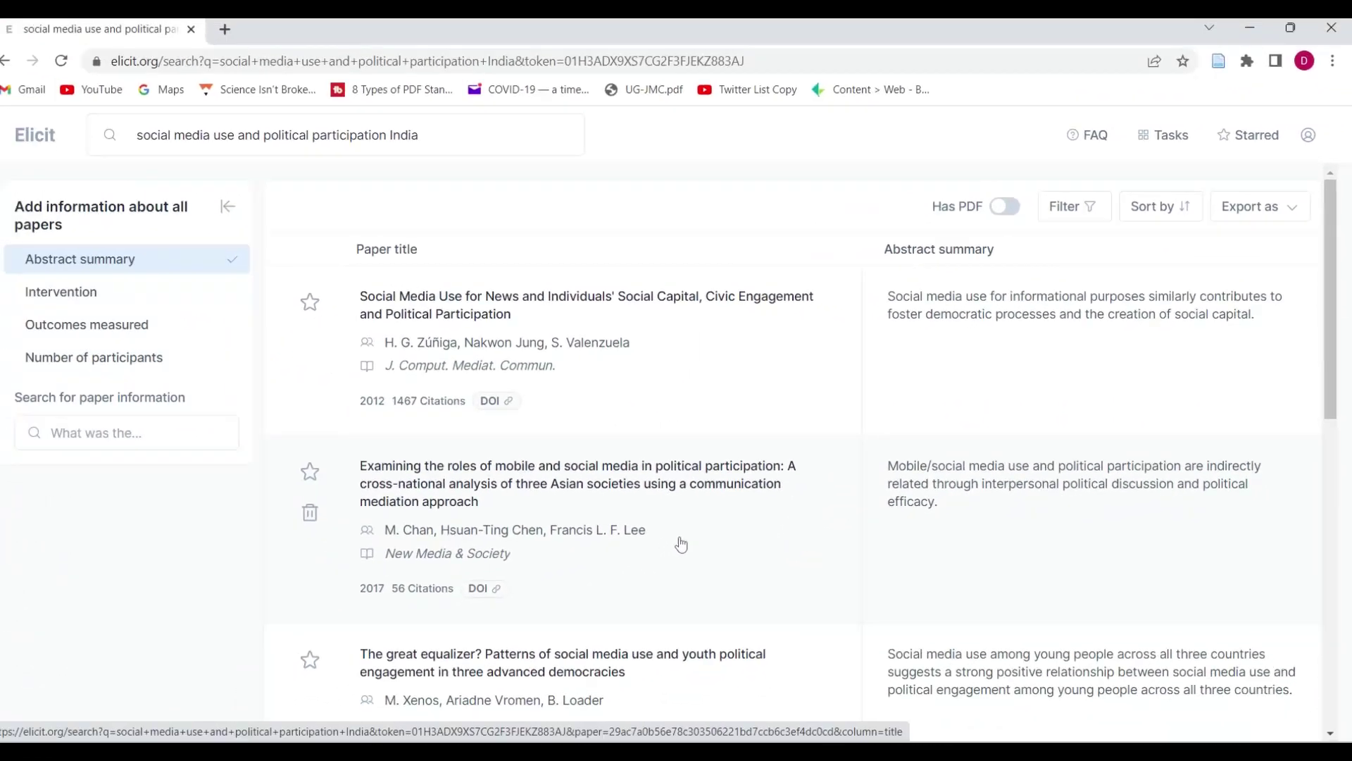
click(322, 304)
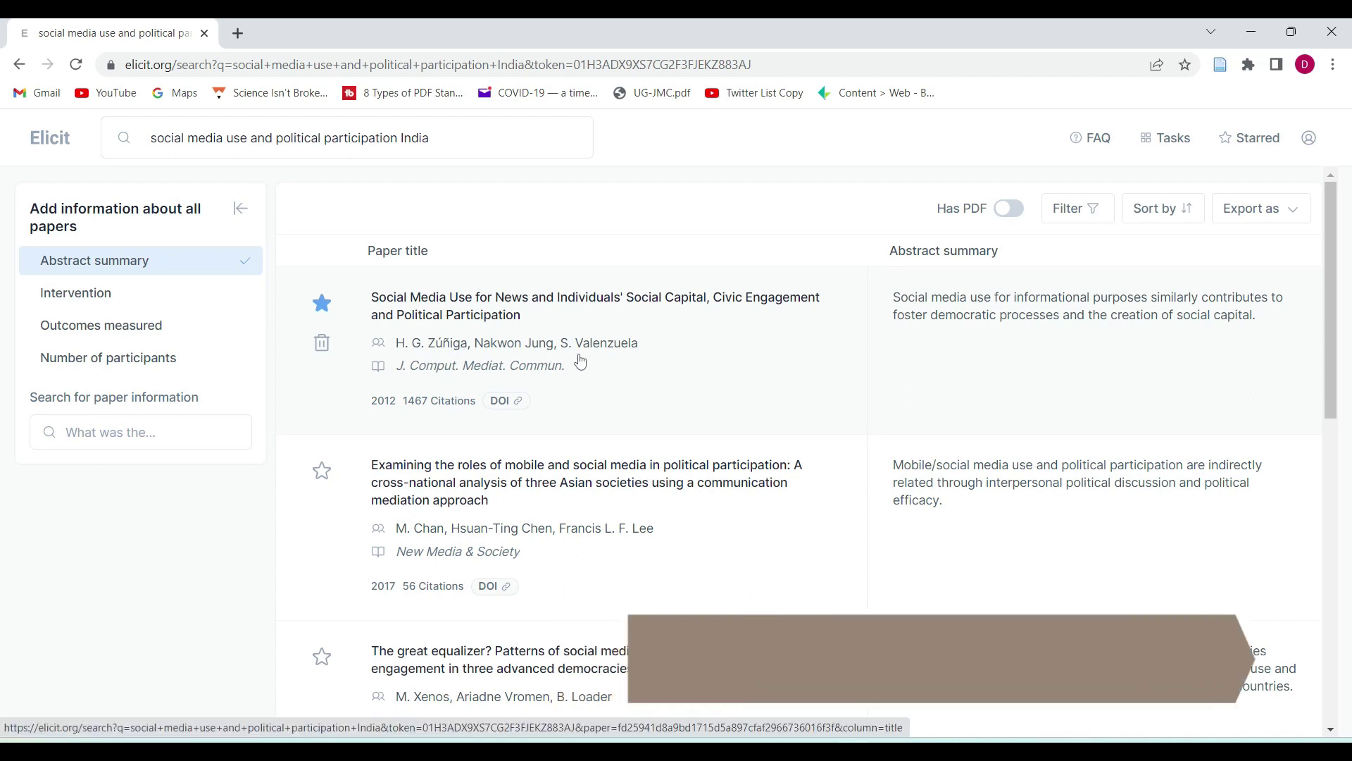
click(322, 470)
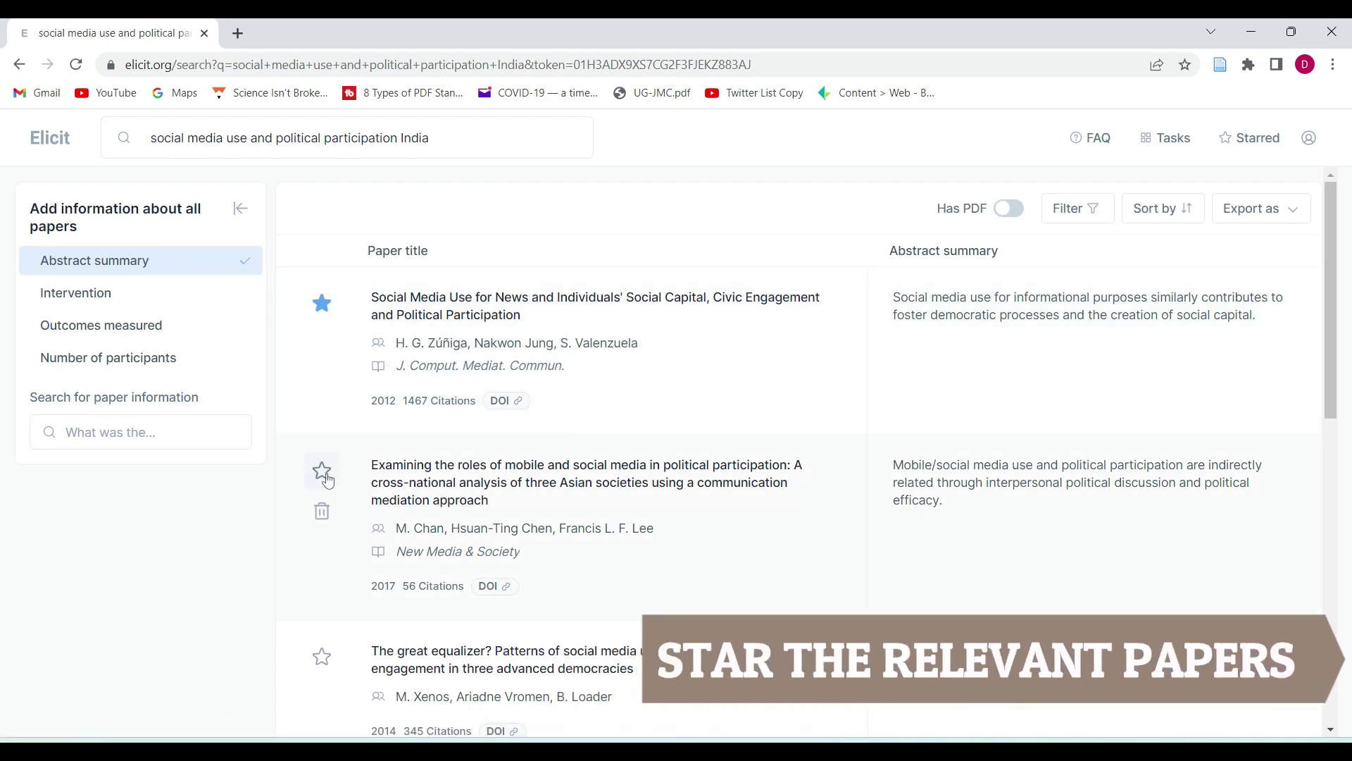
scroll(623, 497, down, 2)
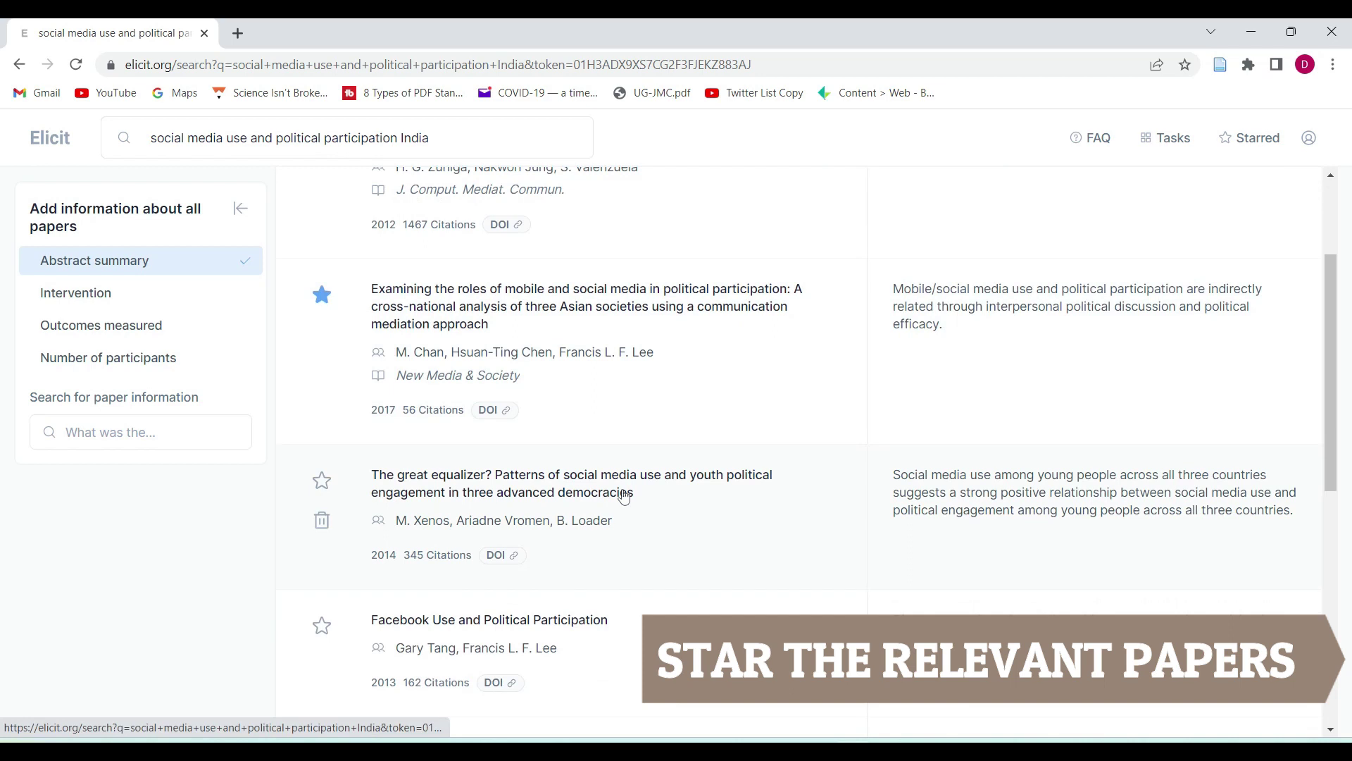
scroll(623, 496, down, 1)
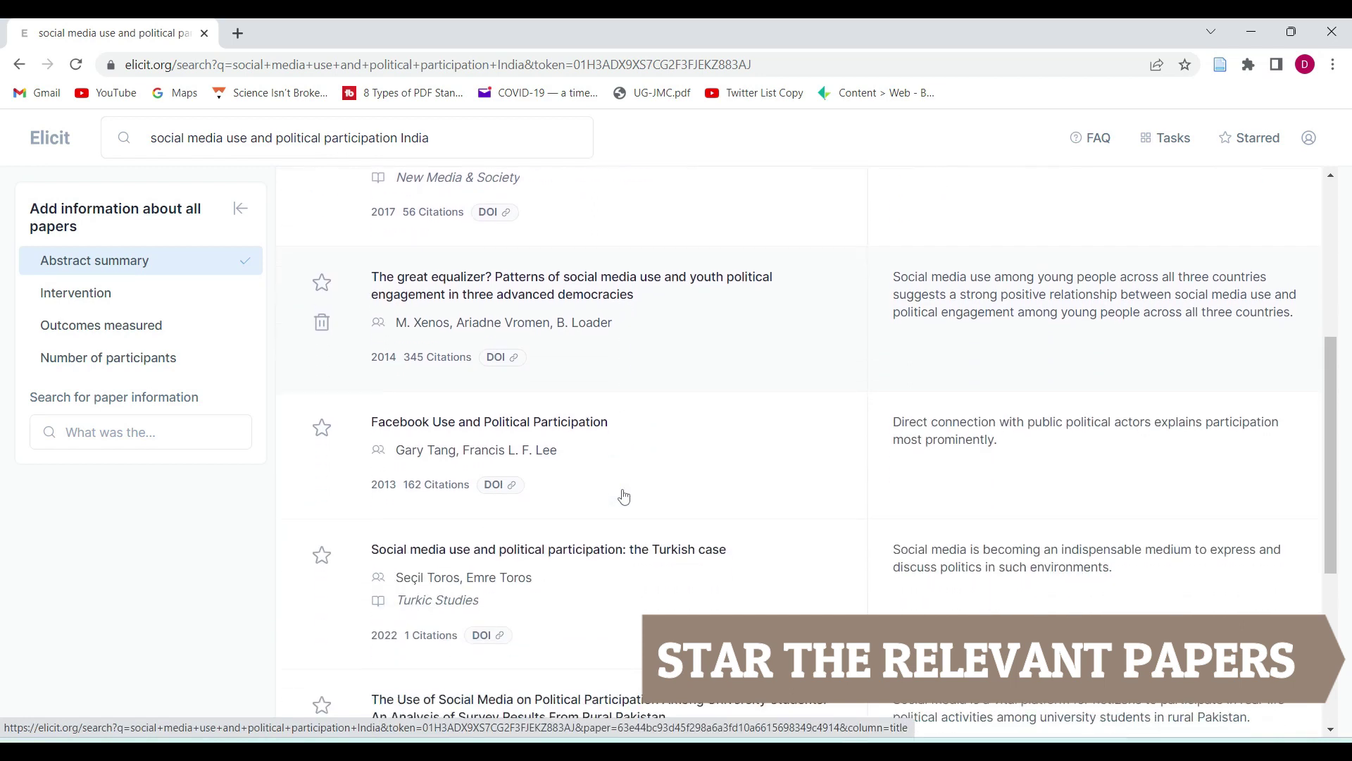
scroll(624, 496, down, 3)
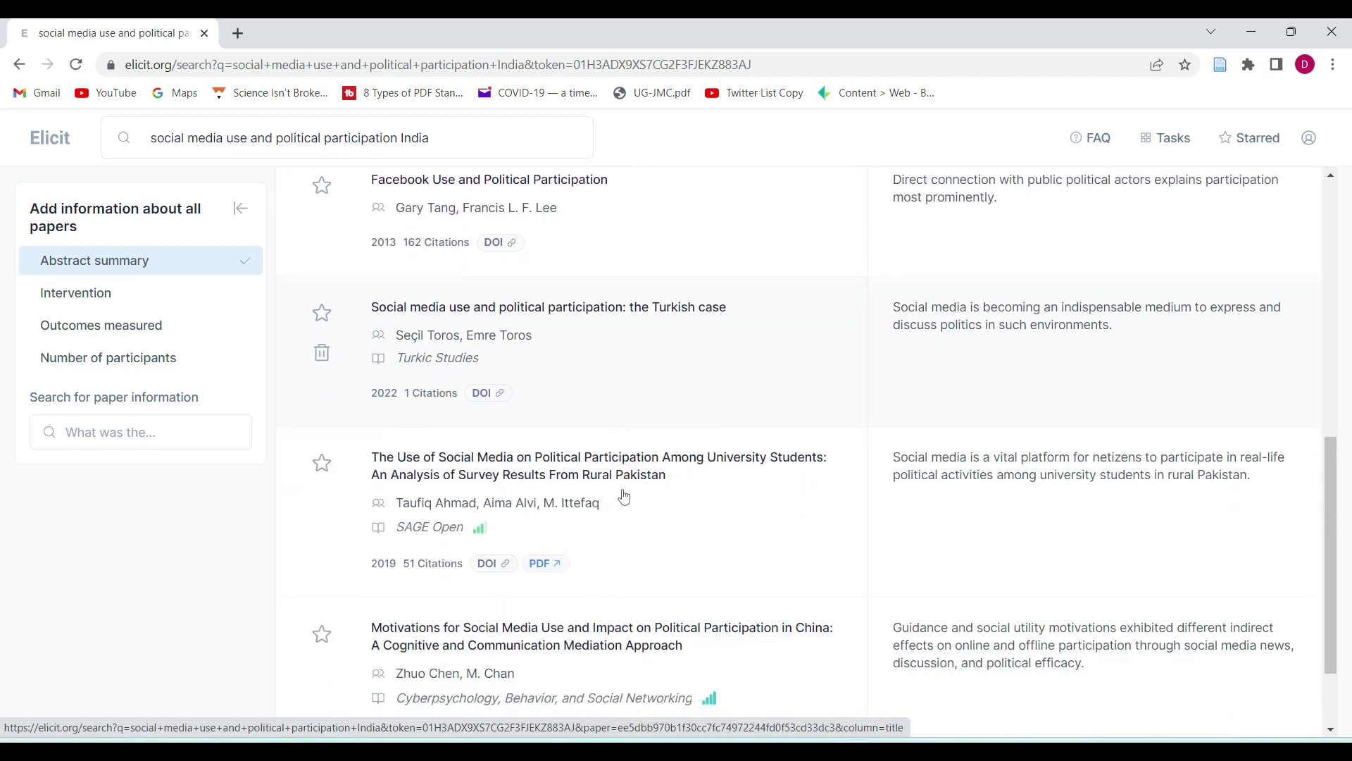
scroll(740, 578, down, 2)
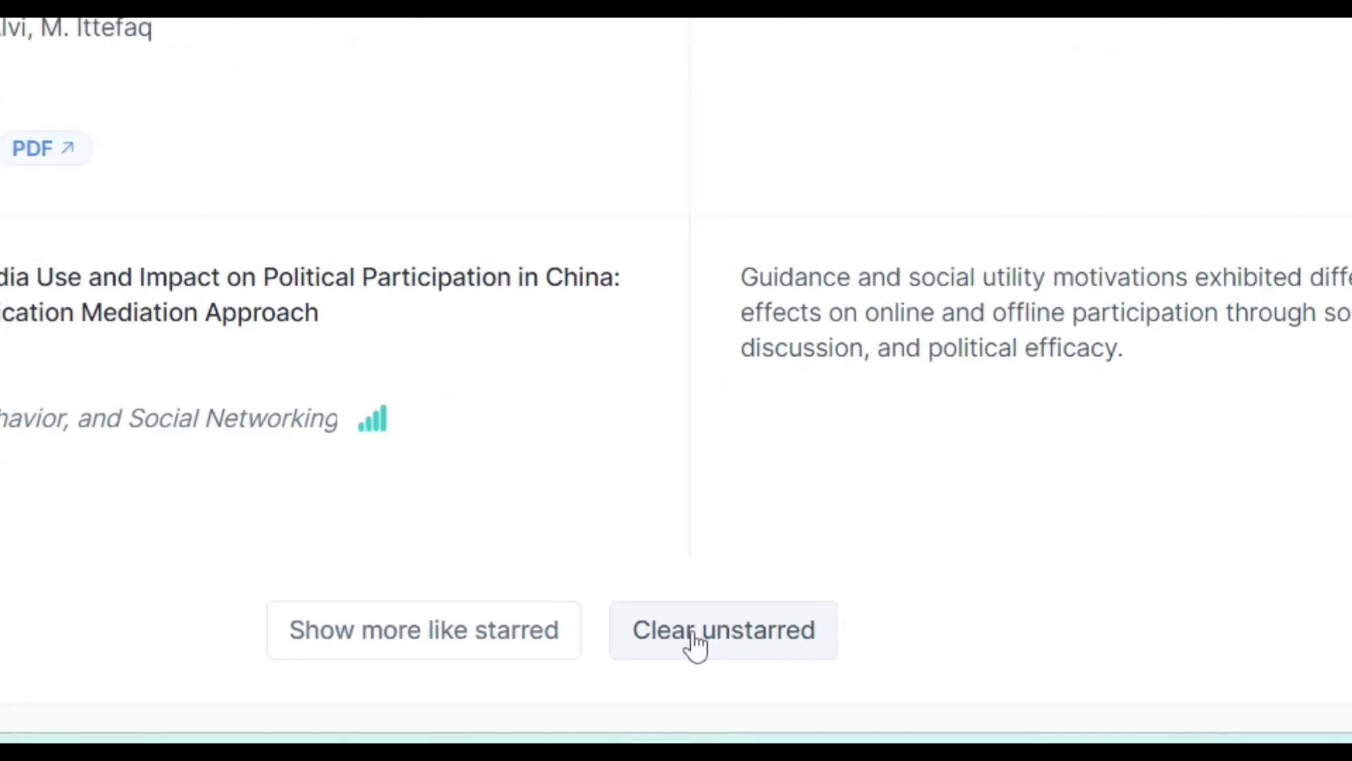
click(694, 637)
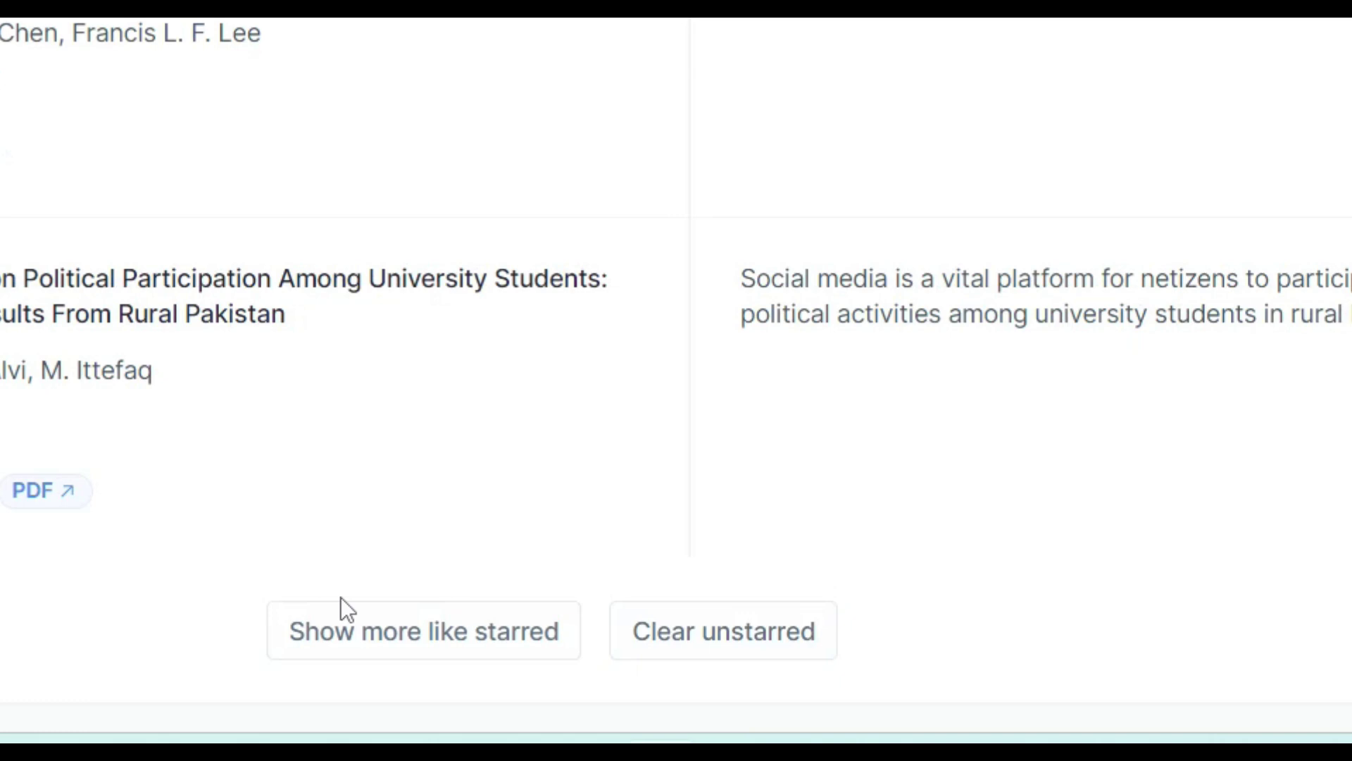
scroll(413, 421, up, 3)
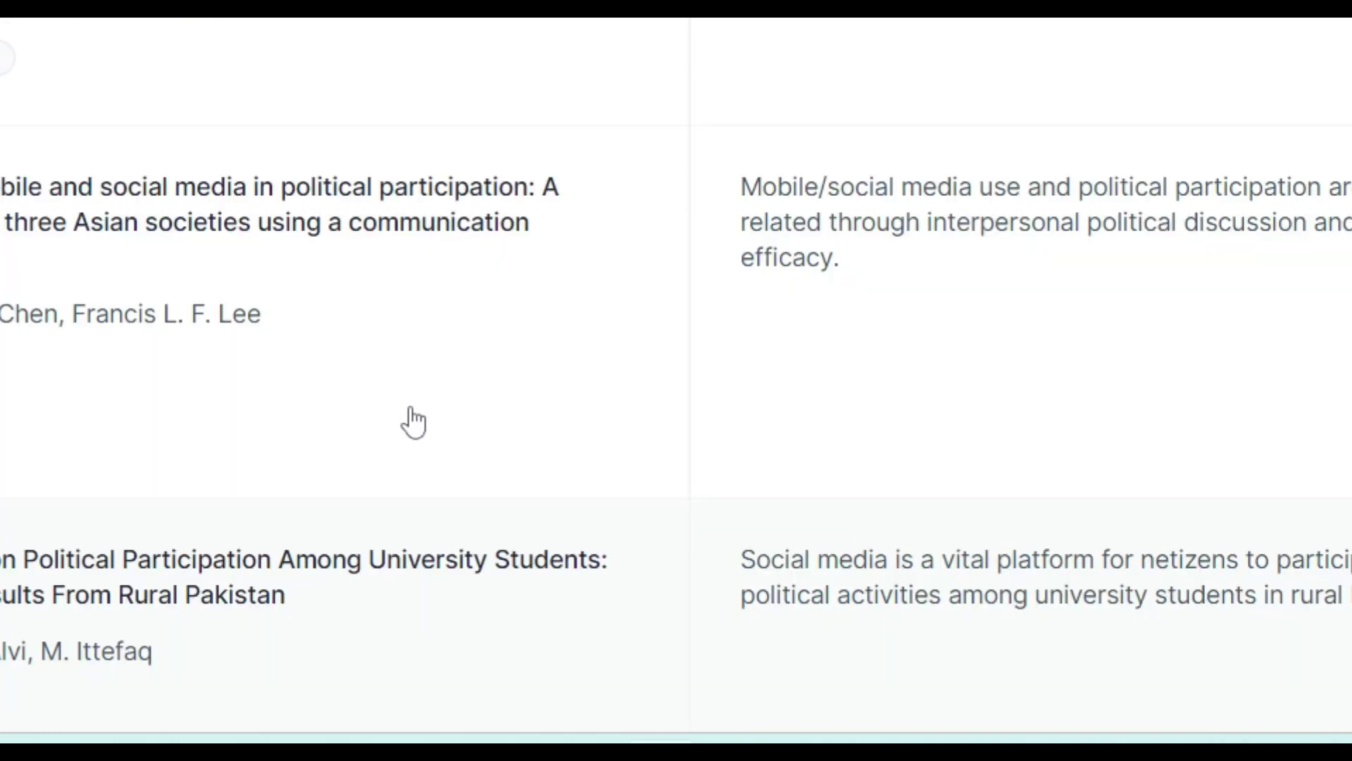
scroll(416, 422, down, 3)
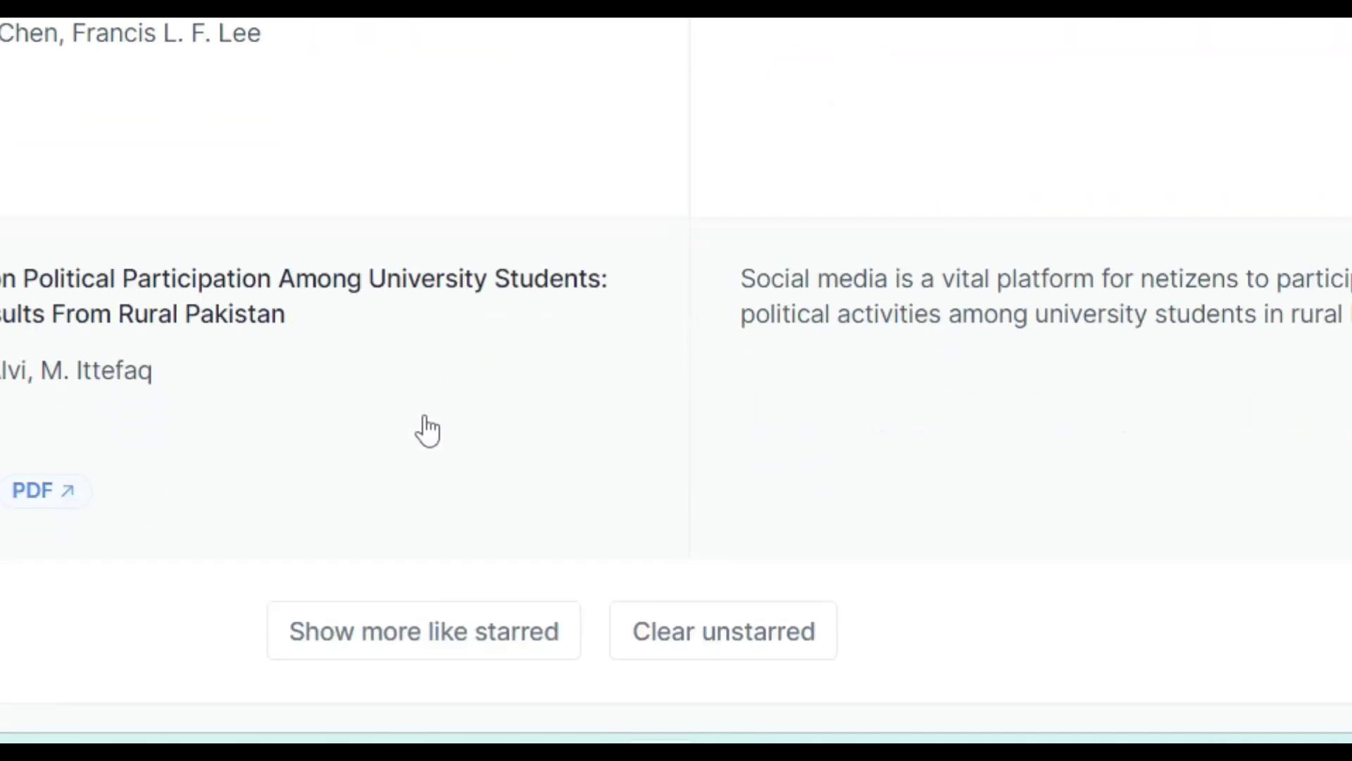
click(416, 637)
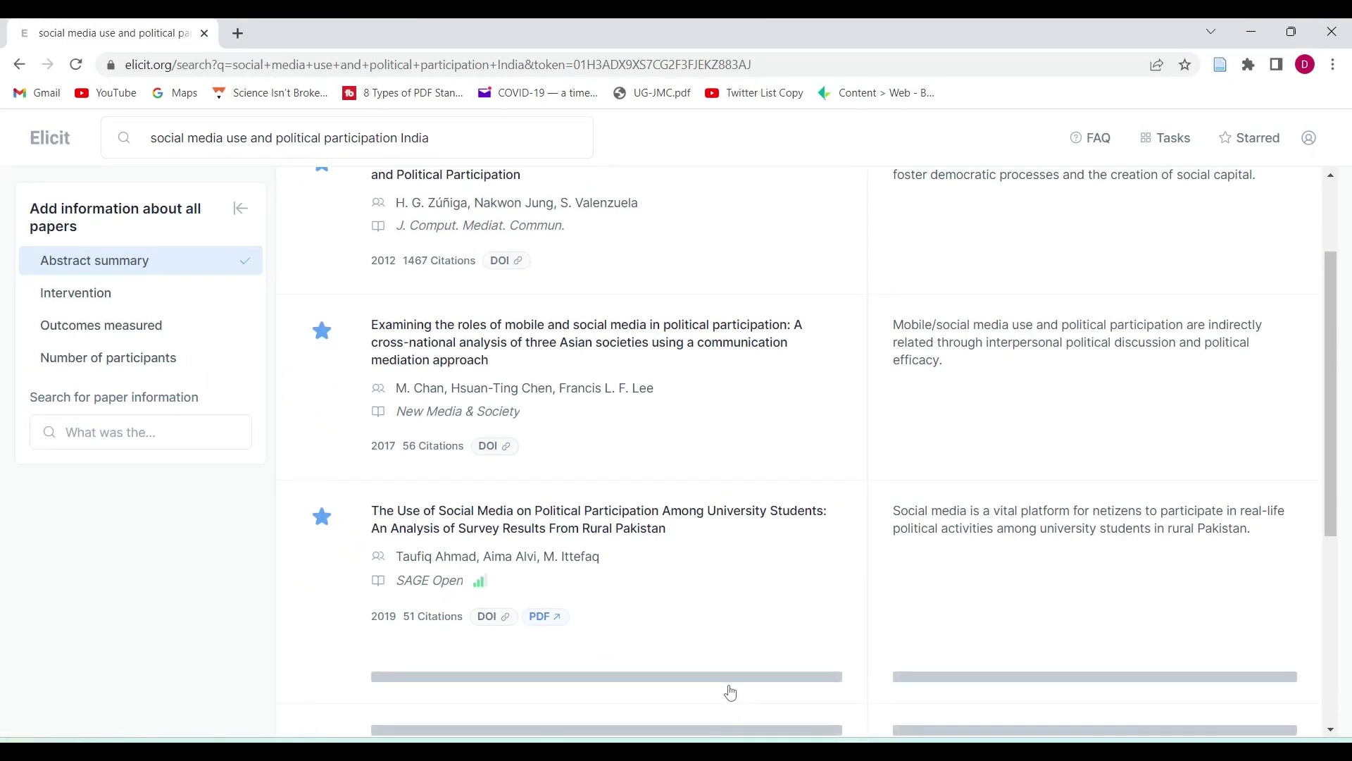
scroll(736, 634, down, 5)
scroll(742, 533, down, 2)
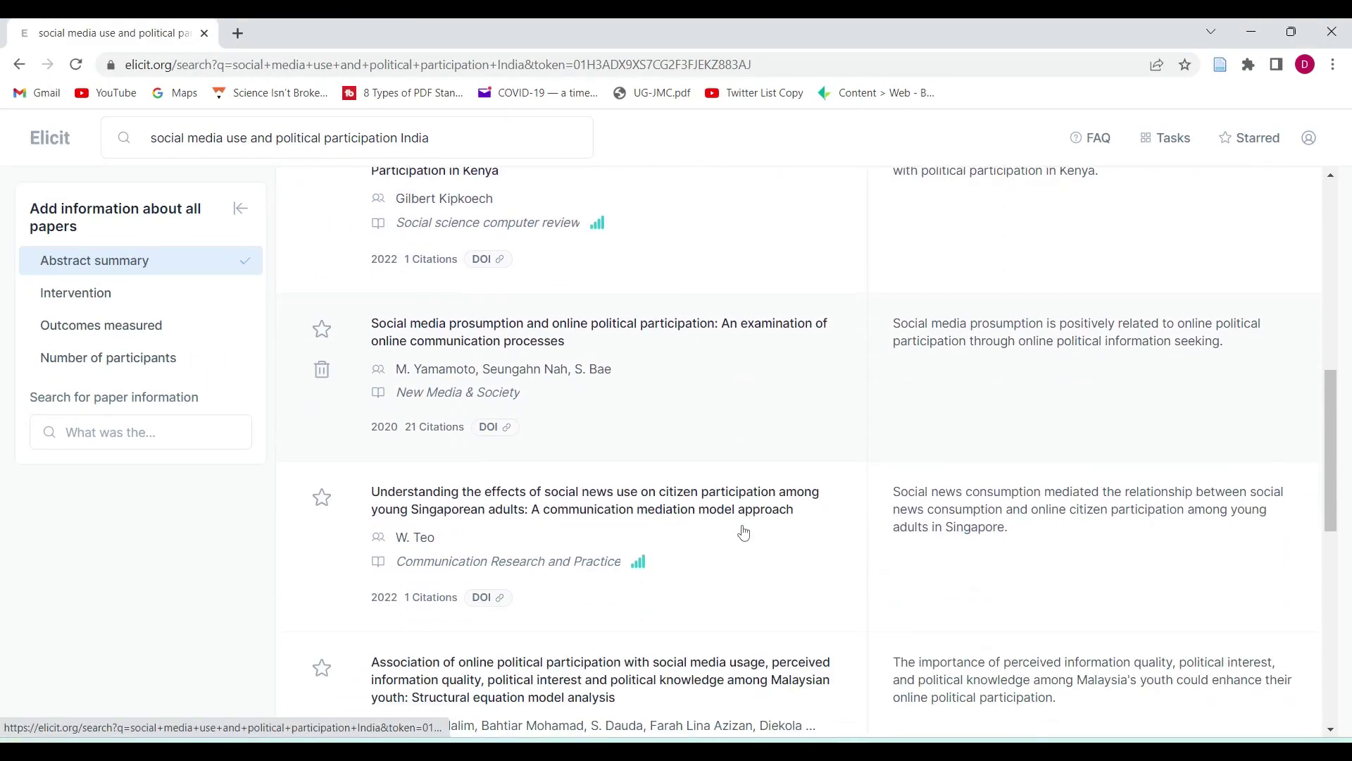
scroll(743, 533, down, 10)
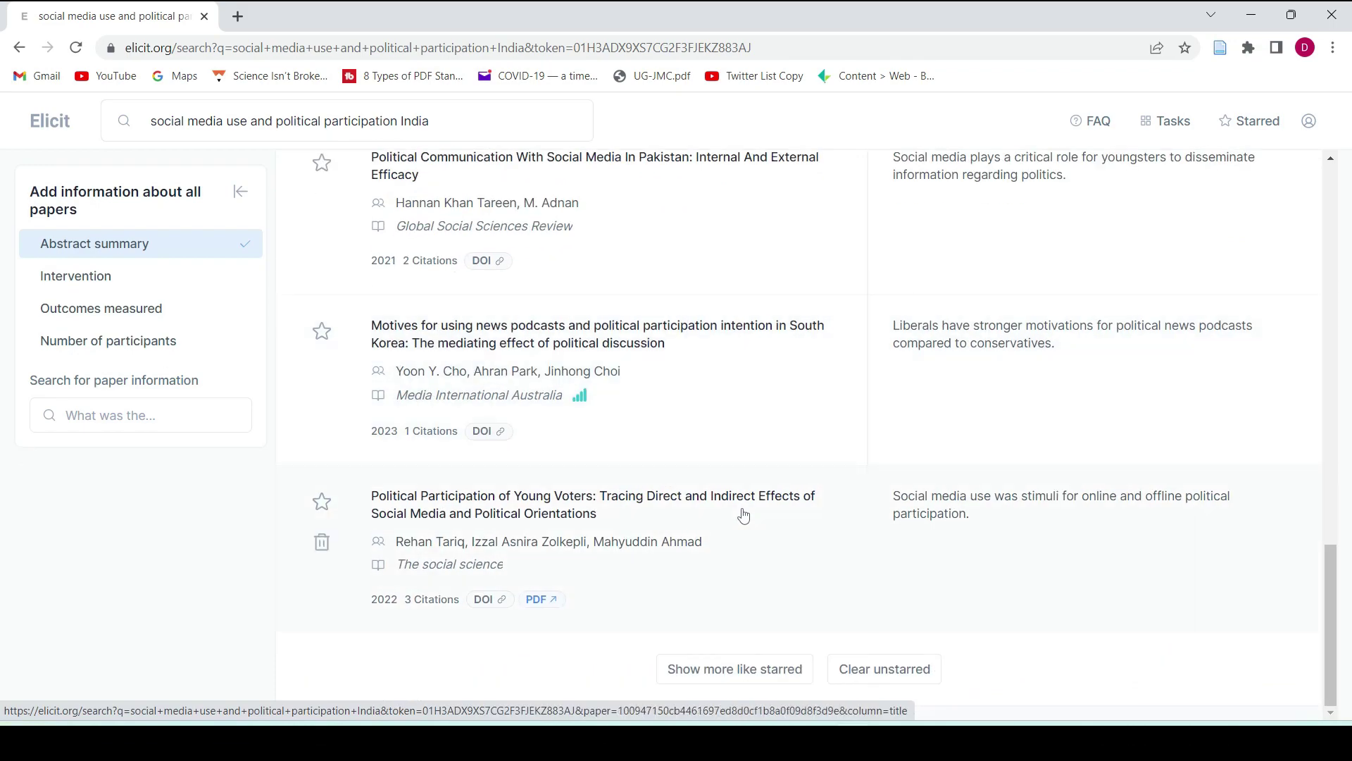
scroll(744, 516, up, 6)
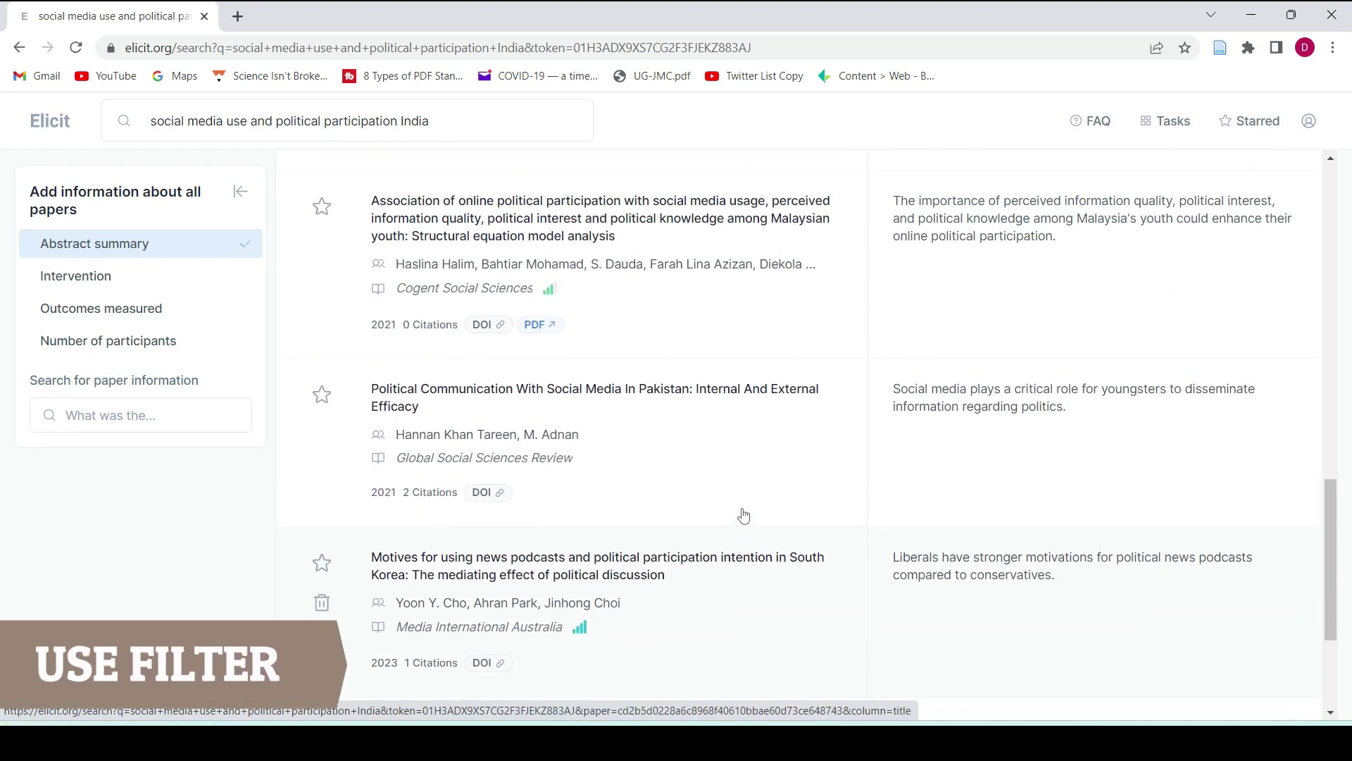
scroll(744, 516, up, 12)
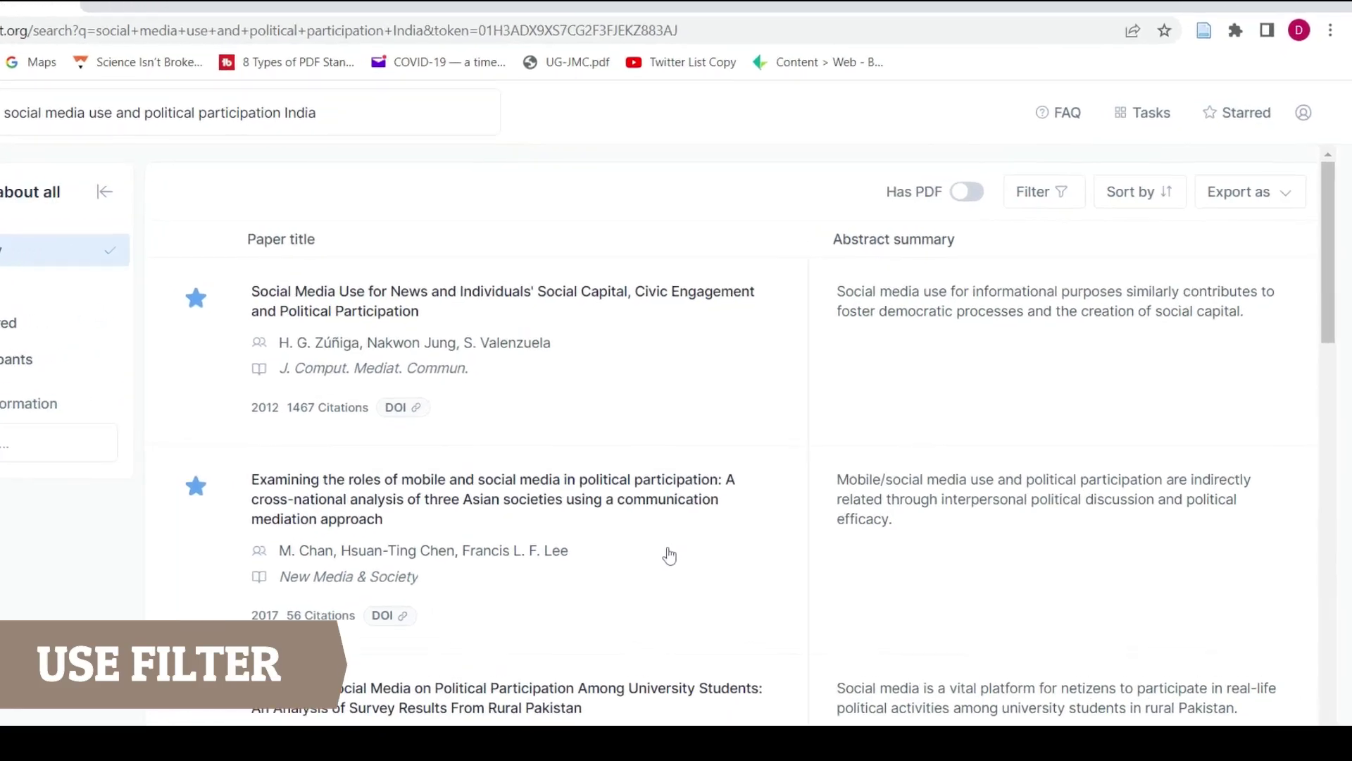
Step: Add 'India' as a required abstract keyword filter, after checking the year and study-type filters
click(1043, 197)
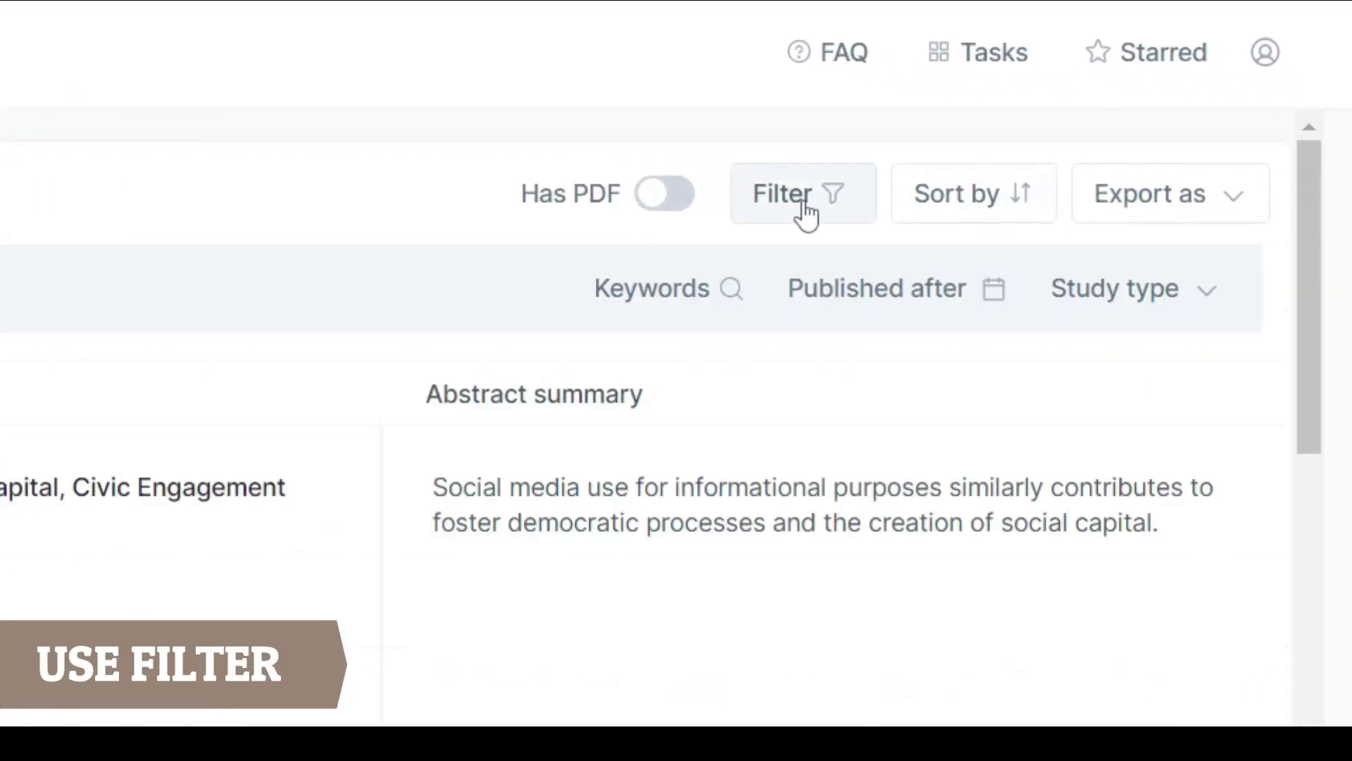
click(681, 299)
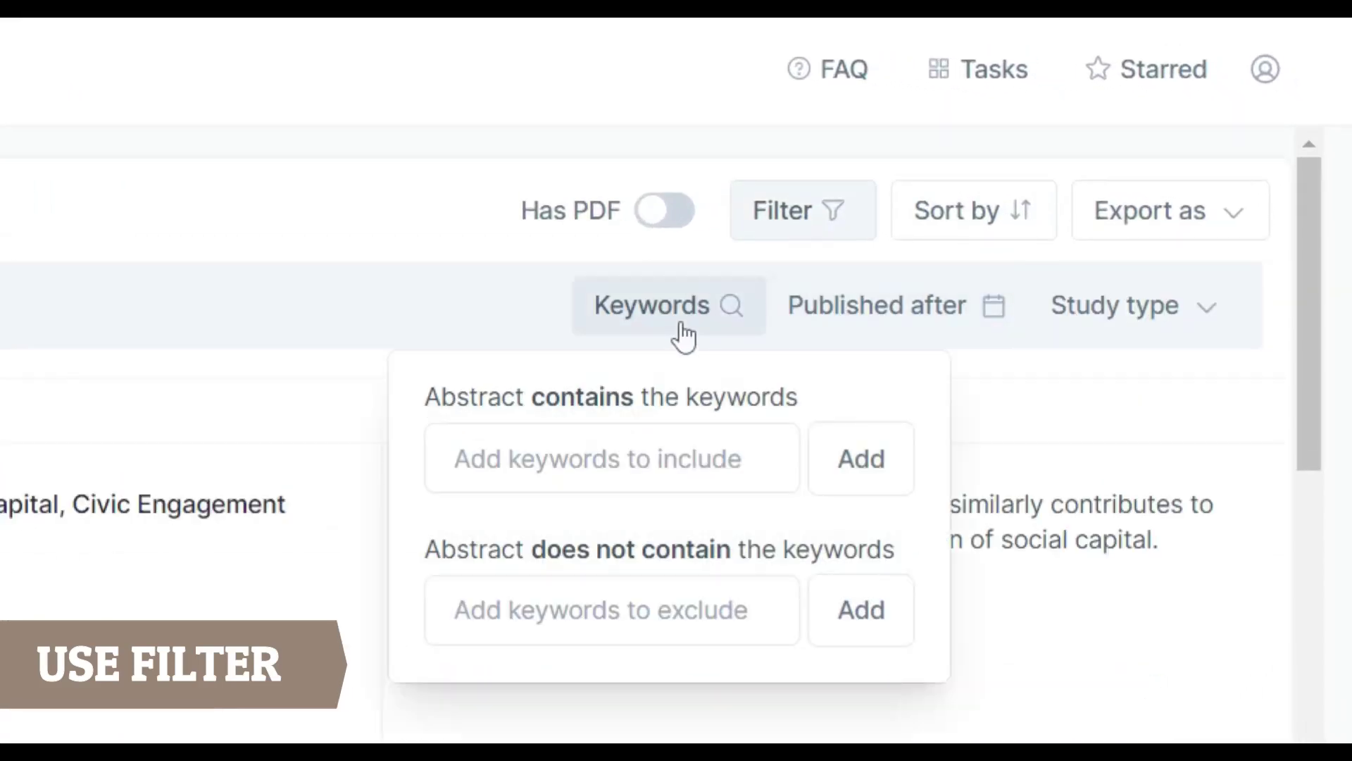
click(623, 448)
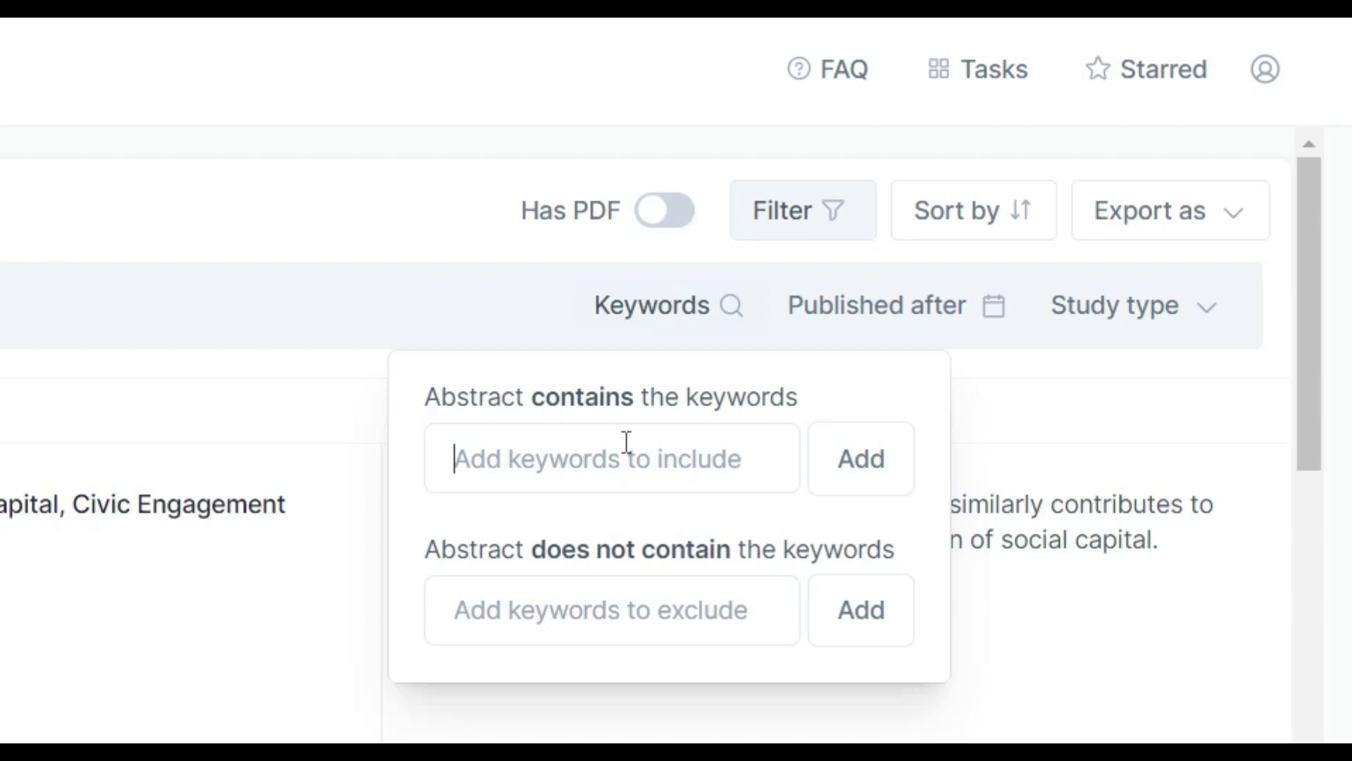
text(India)
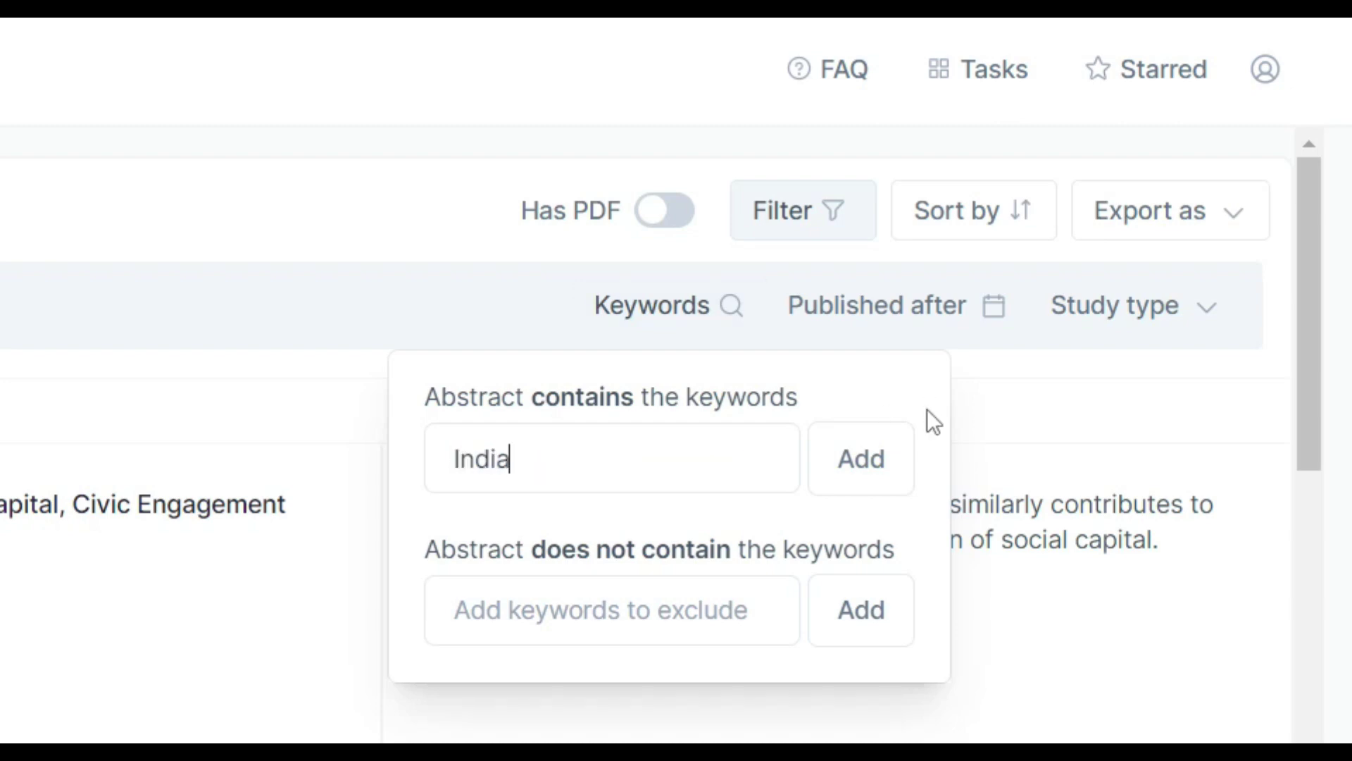
click(921, 316)
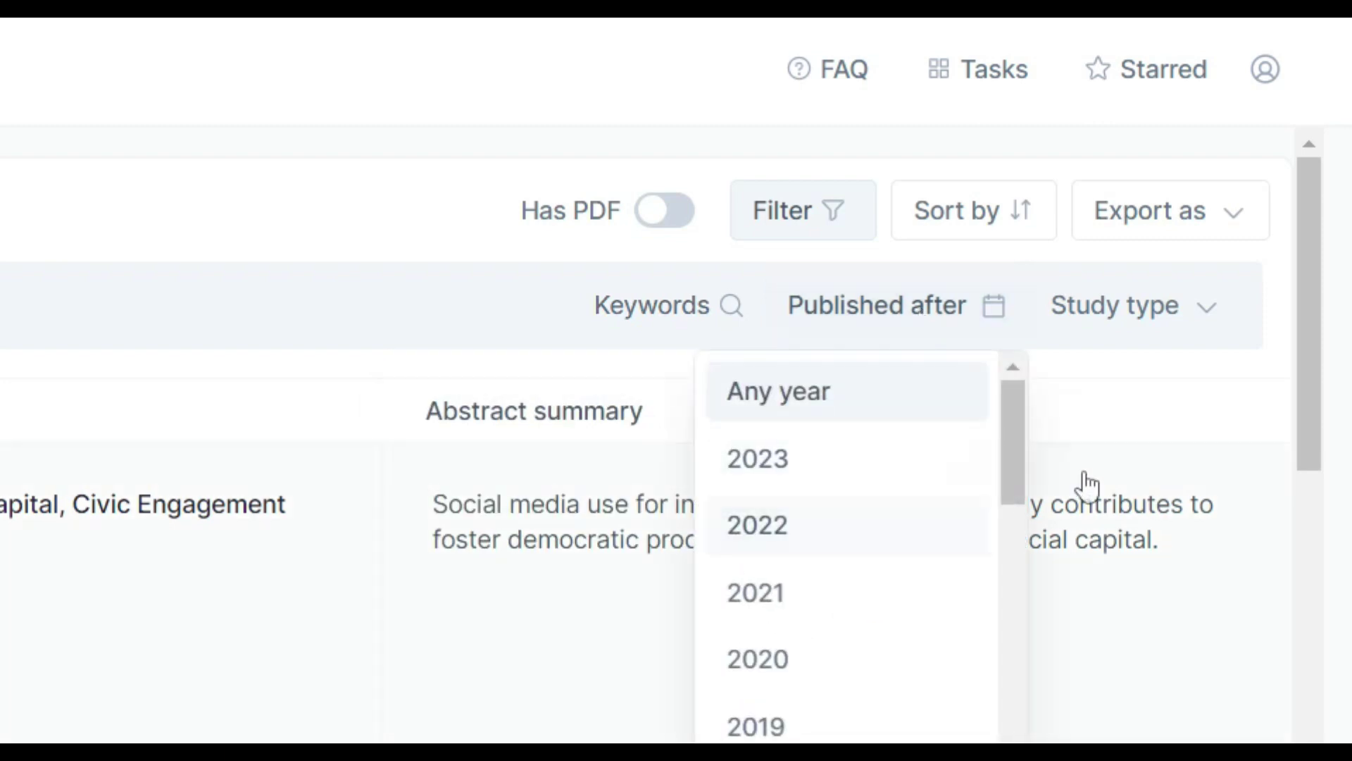
click(1127, 415)
click(1150, 310)
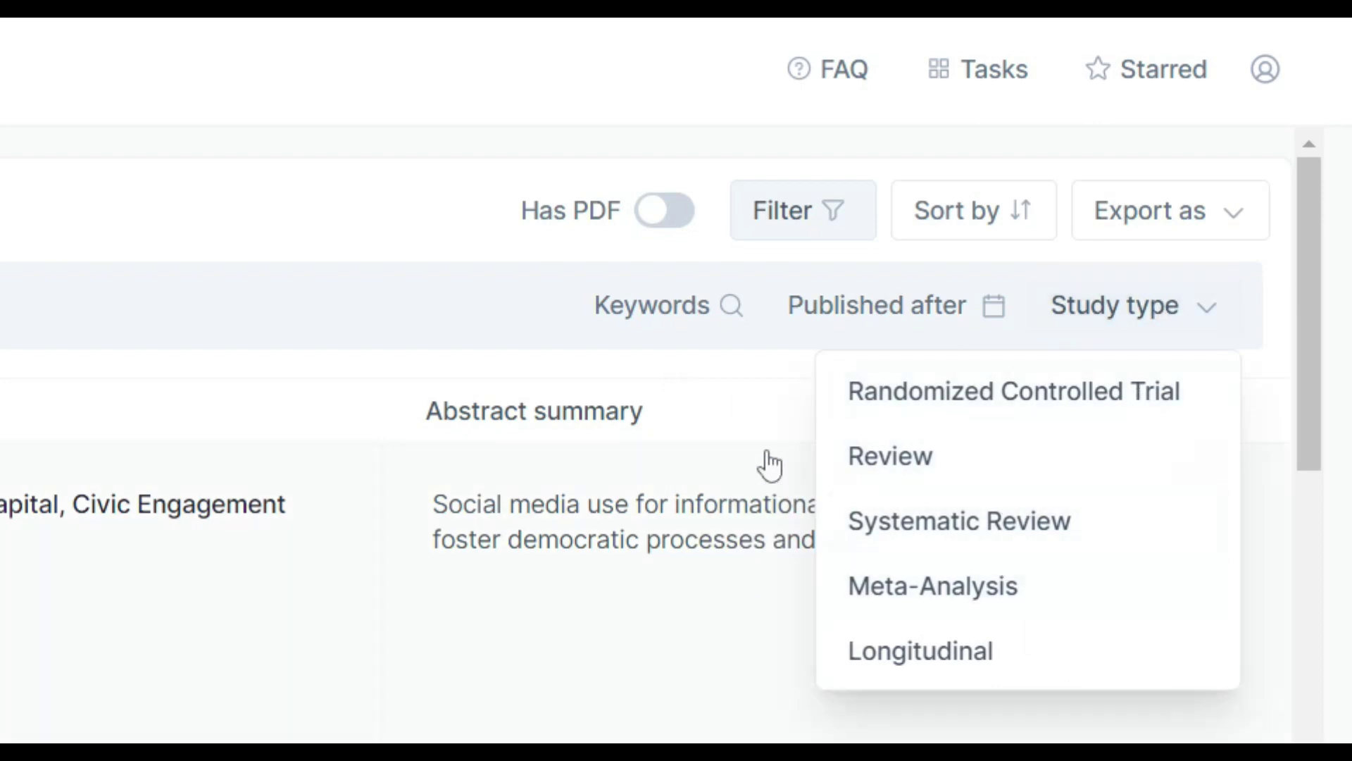
click(758, 403)
click(716, 309)
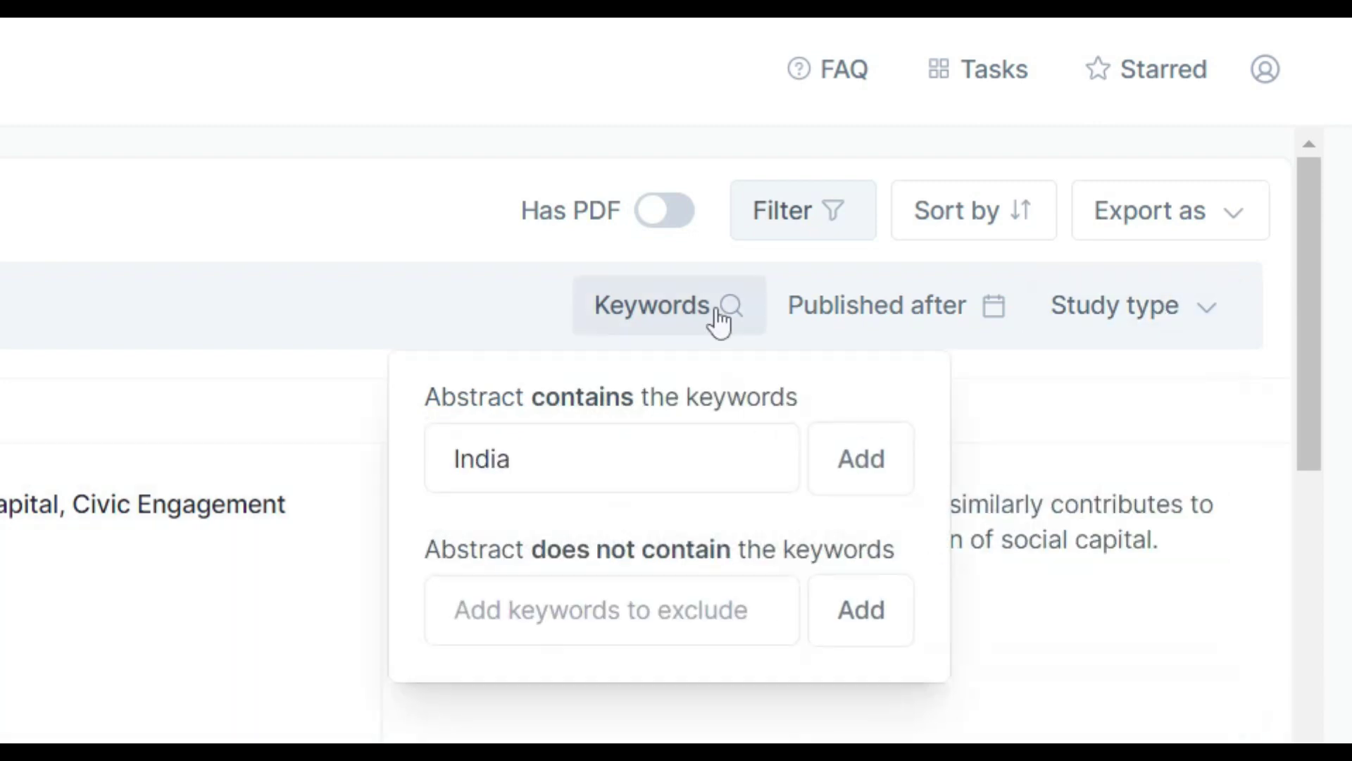
click(842, 467)
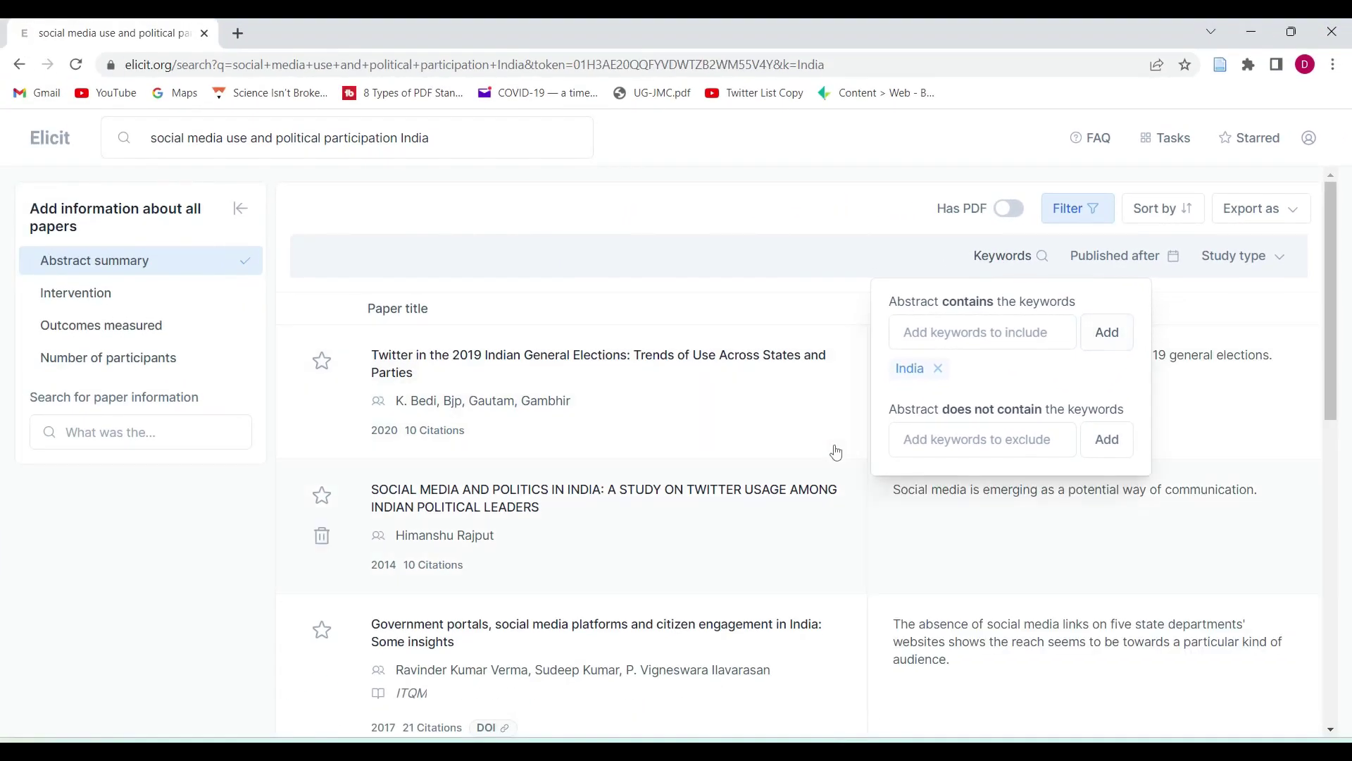
Step: Preview the 2019 Indian elections paper, then star it and 'SOCIAL MEDIA AND POLITICS IN INDIA'
click(792, 438)
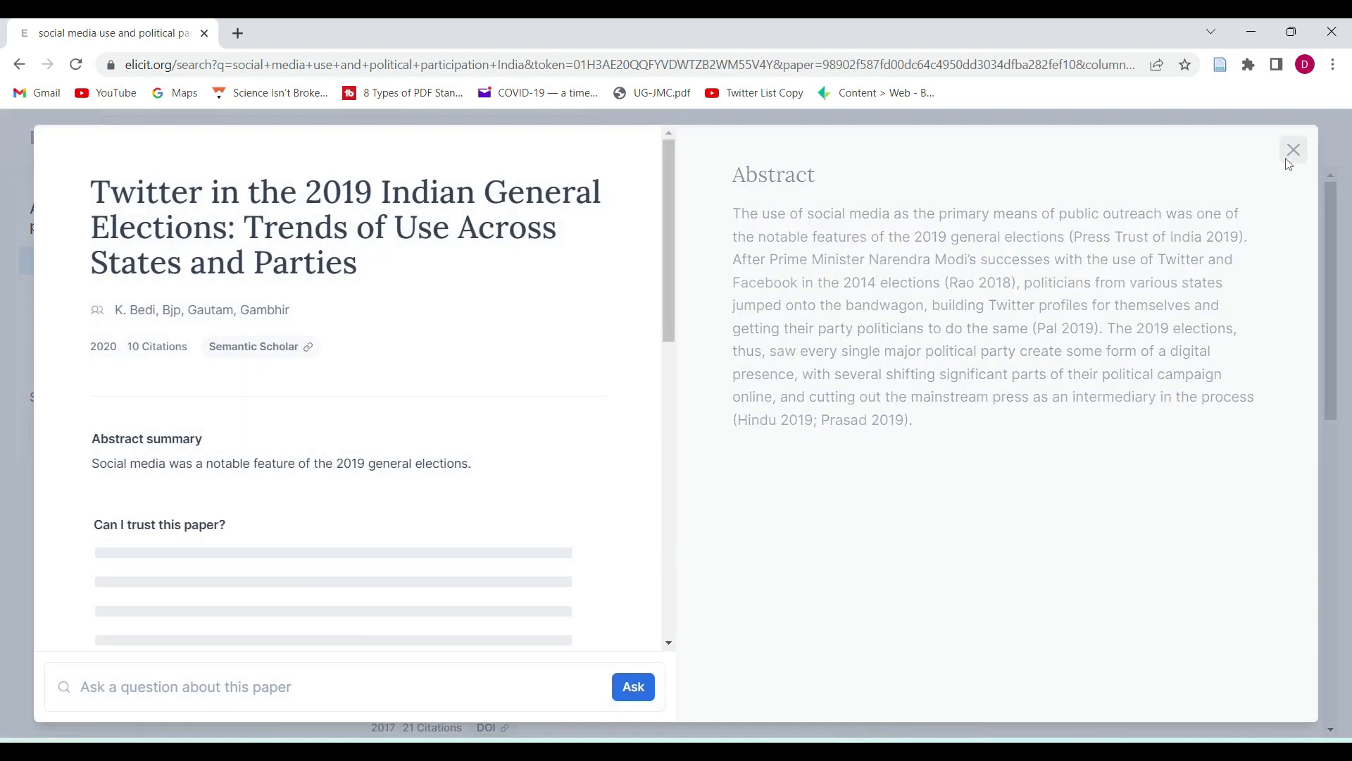
click(1294, 150)
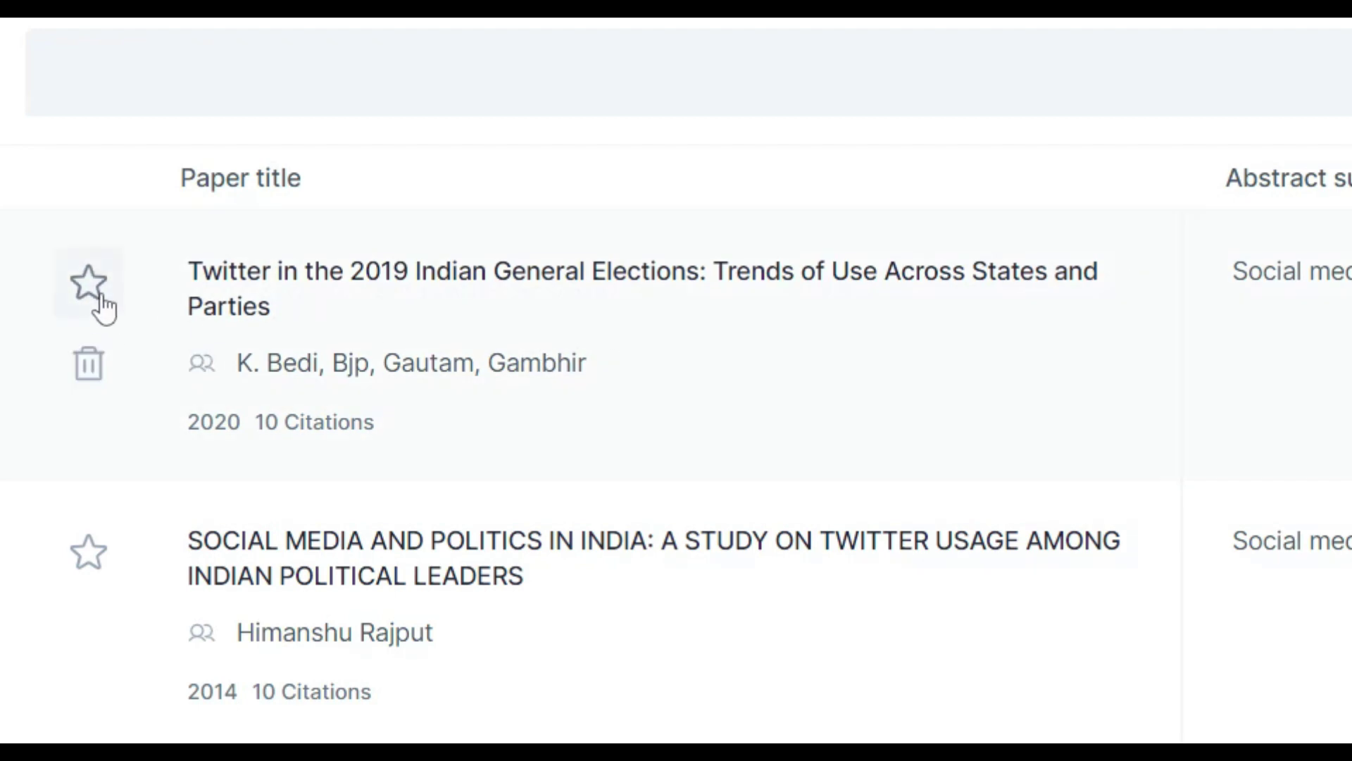
click(89, 285)
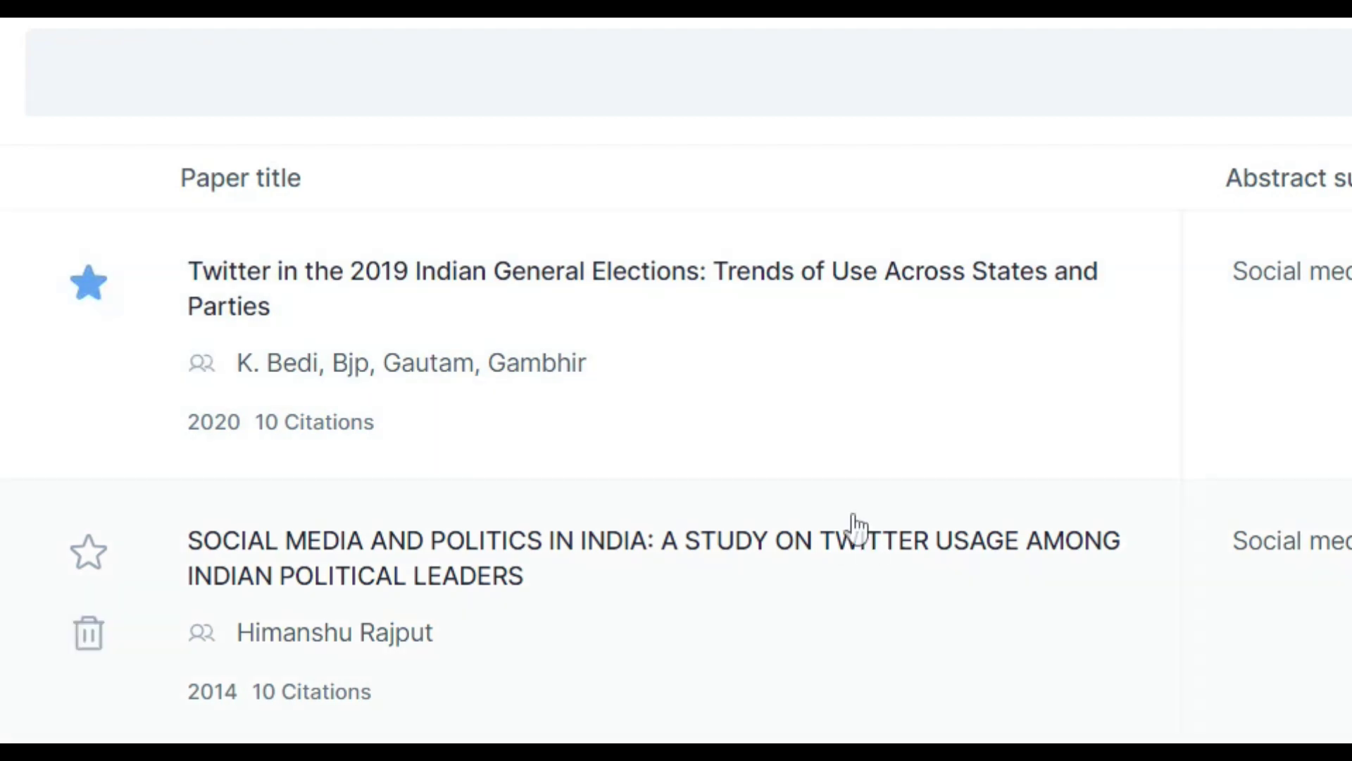
scroll(856, 525, down, 5)
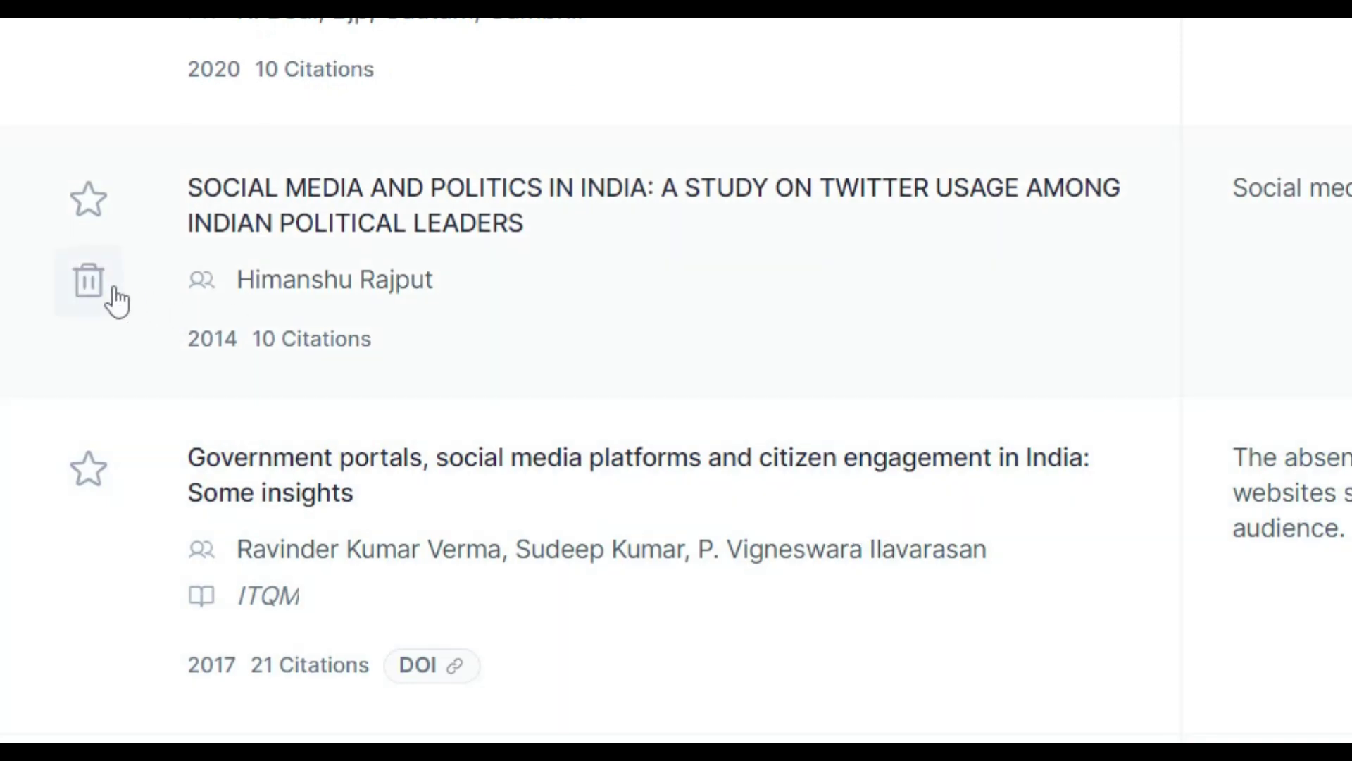
click(90, 204)
Step: Scroll the results and star the Social Media for Political Mobilization paper
scroll(502, 465, down, 5)
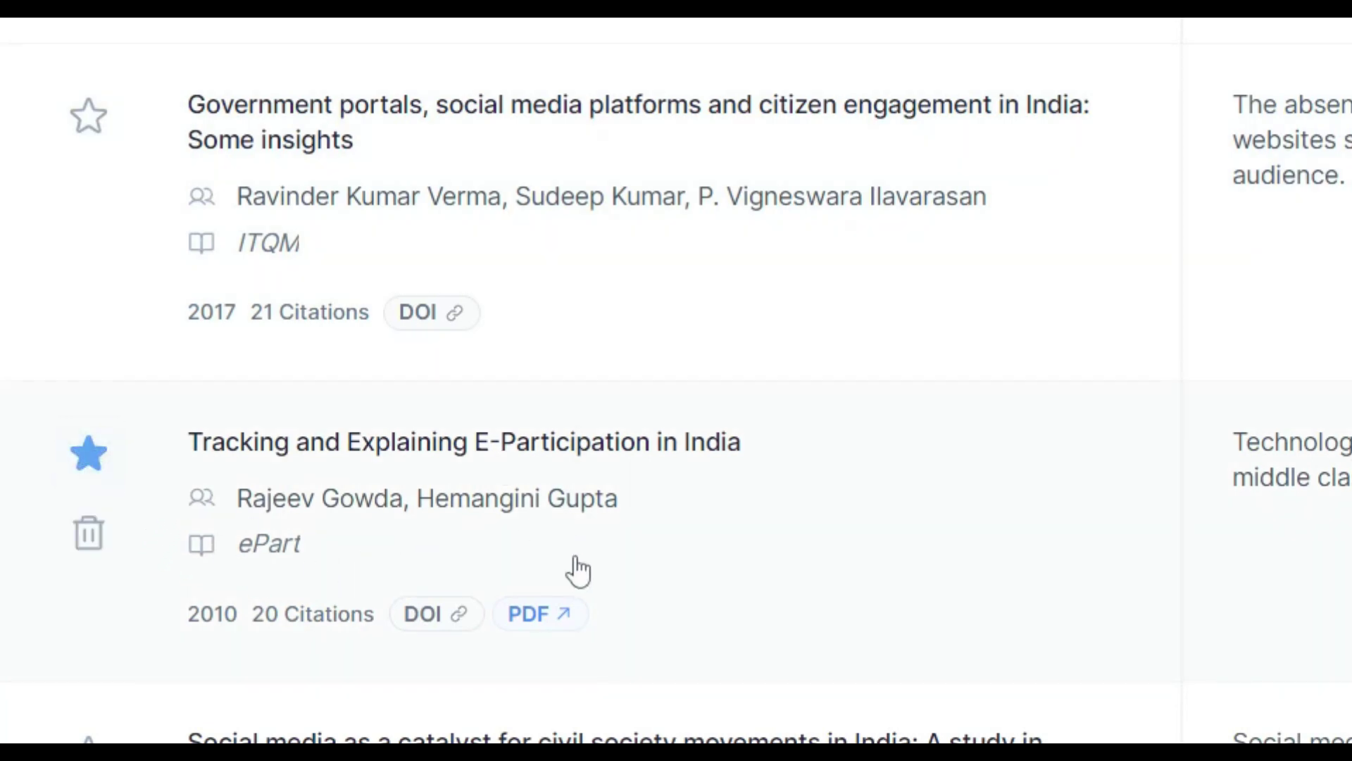
scroll(806, 393, down, 3)
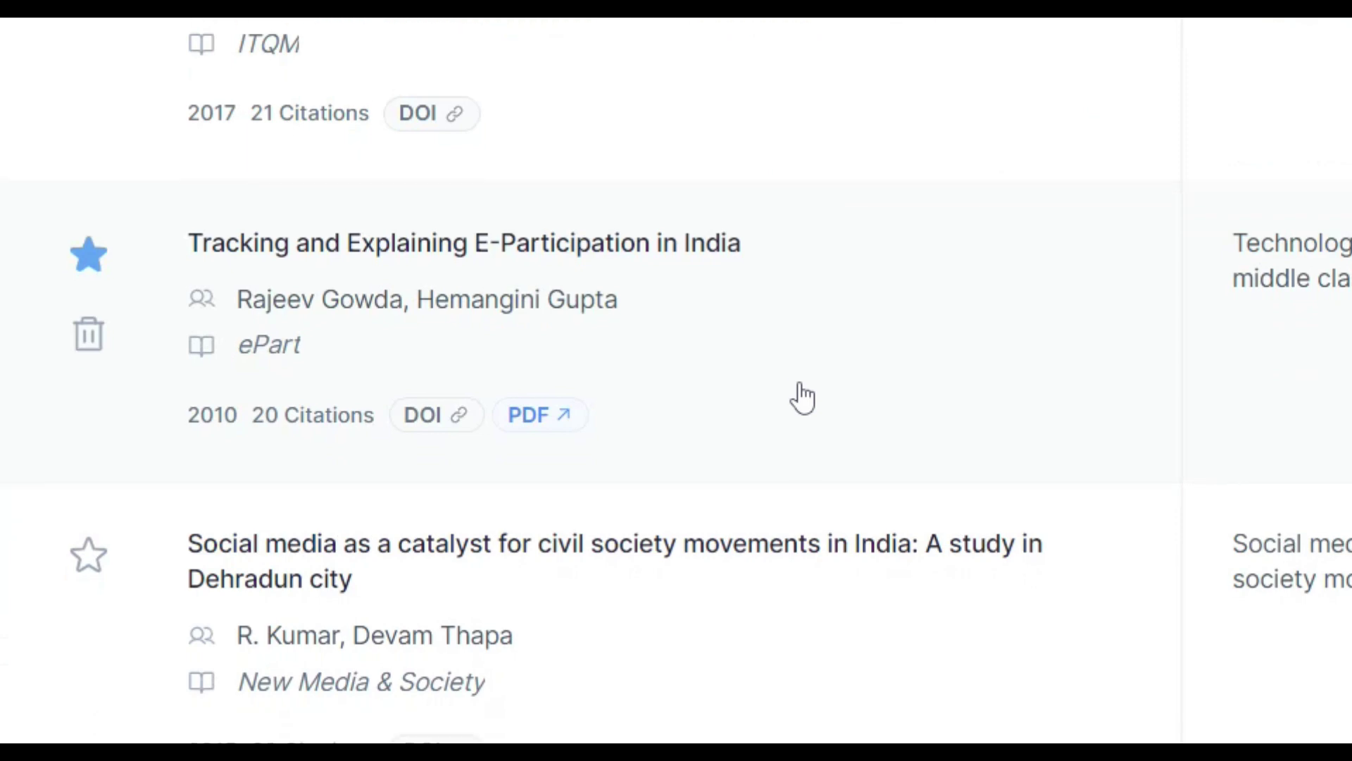
scroll(807, 393, down, 2)
scroll(803, 398, down, 5)
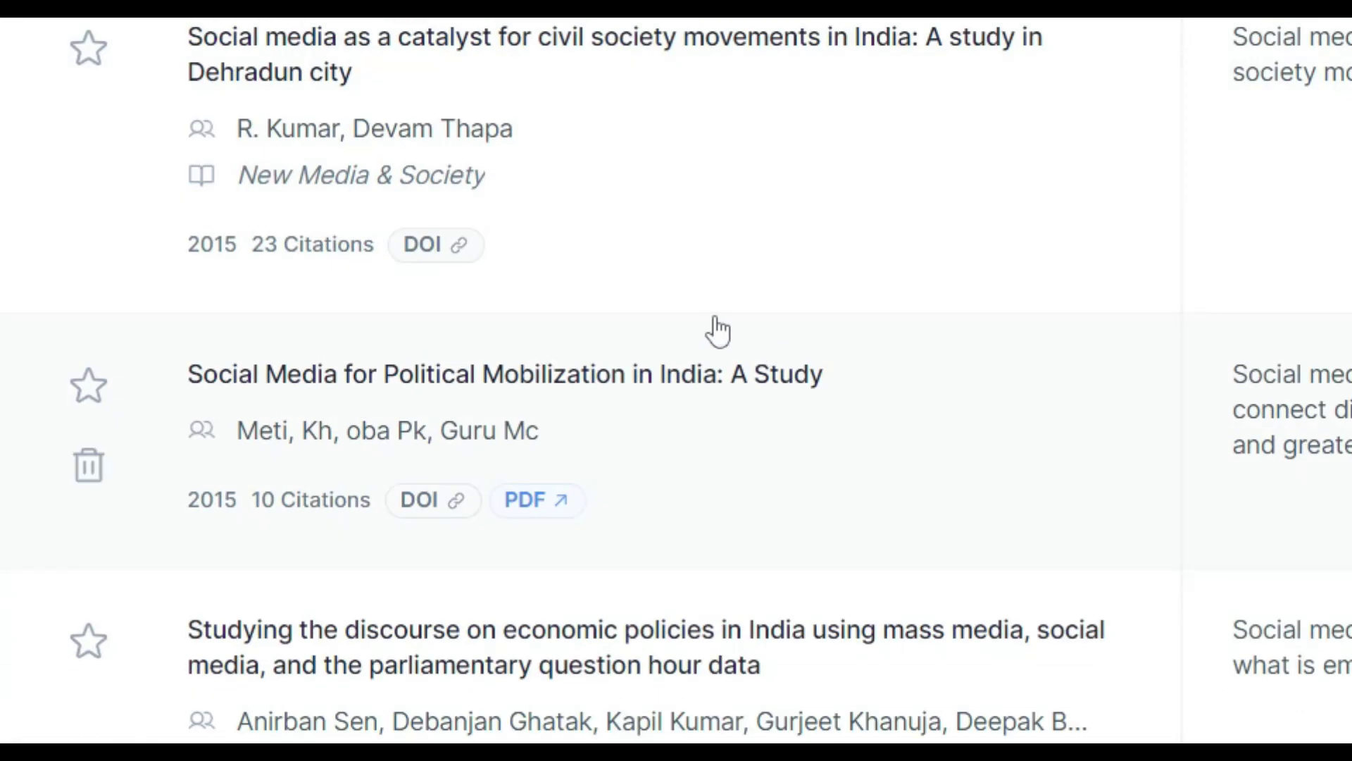
scroll(777, 367, up, 5)
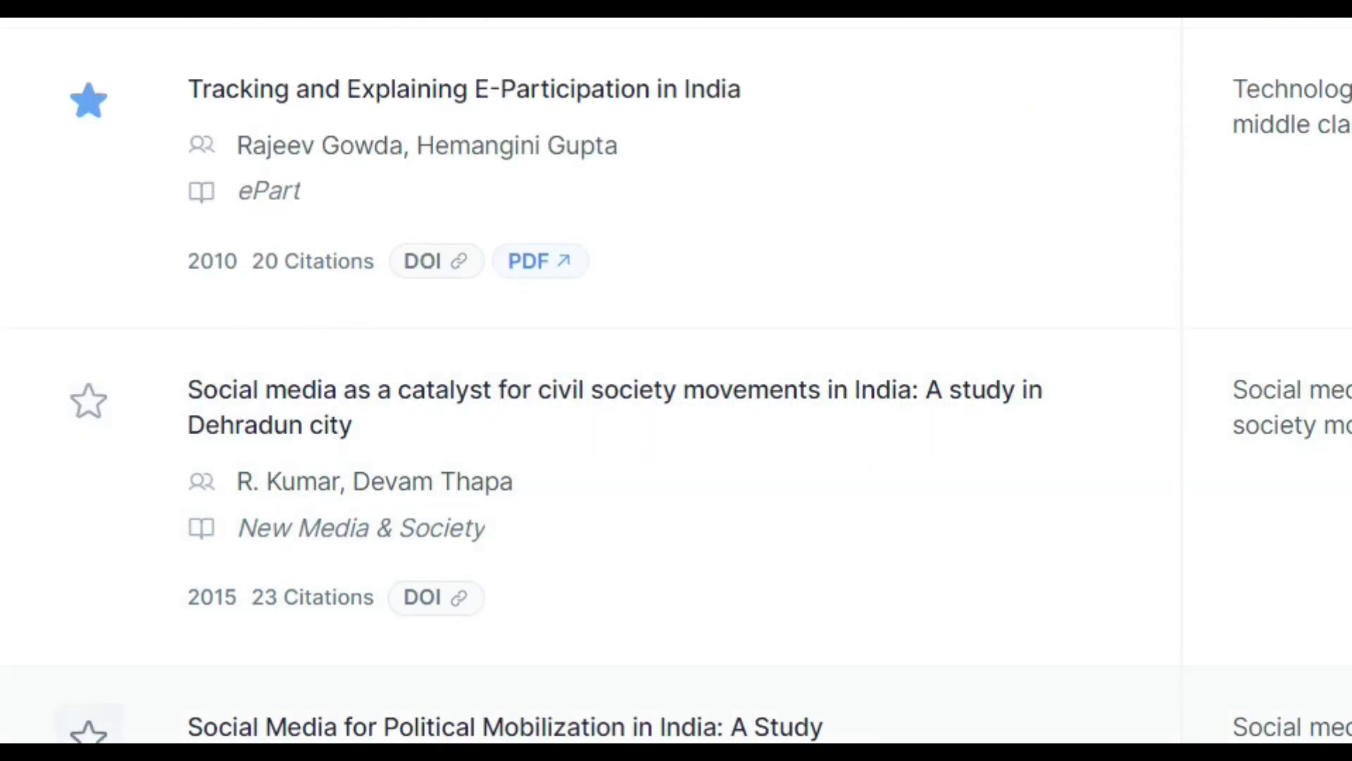
click(89, 732)
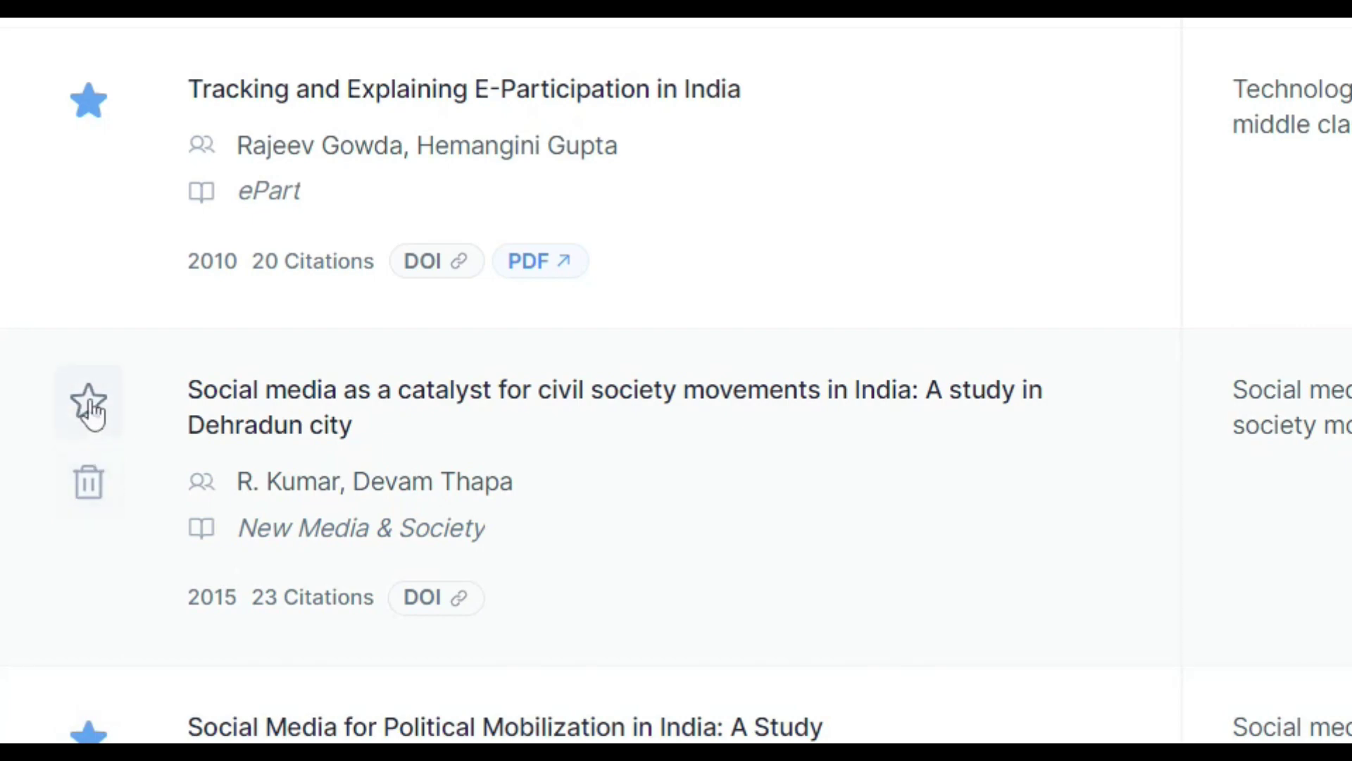
scroll(834, 460, down, 5)
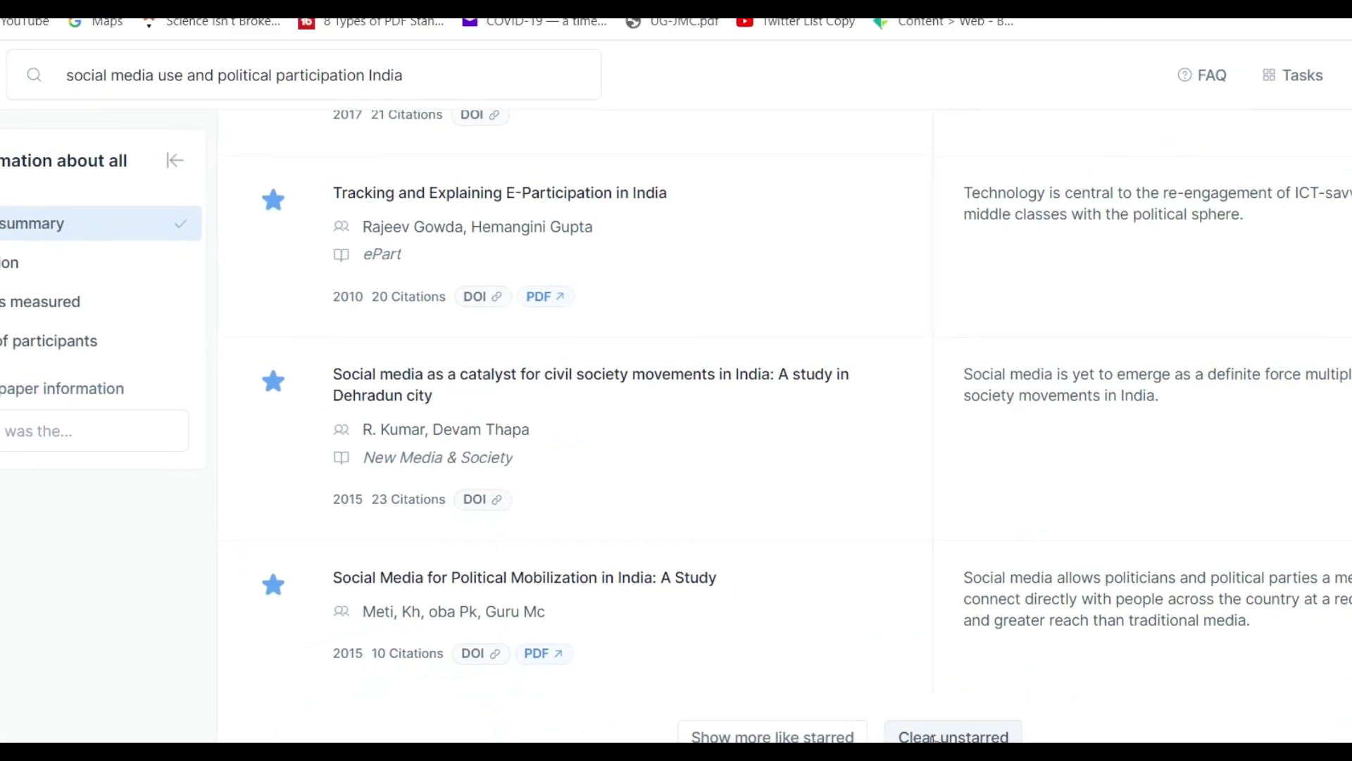
scroll(831, 574, up, 5)
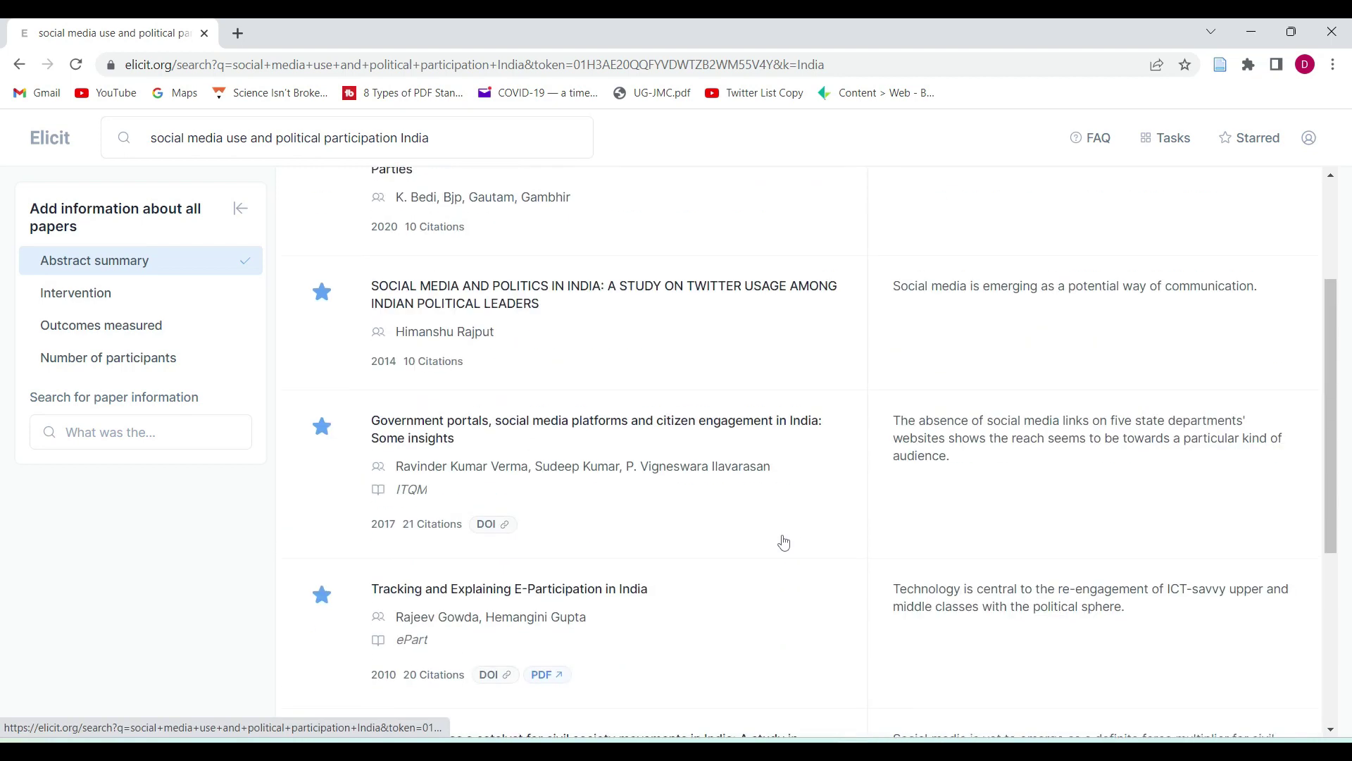
scroll(784, 543, up, 3)
click(702, 381)
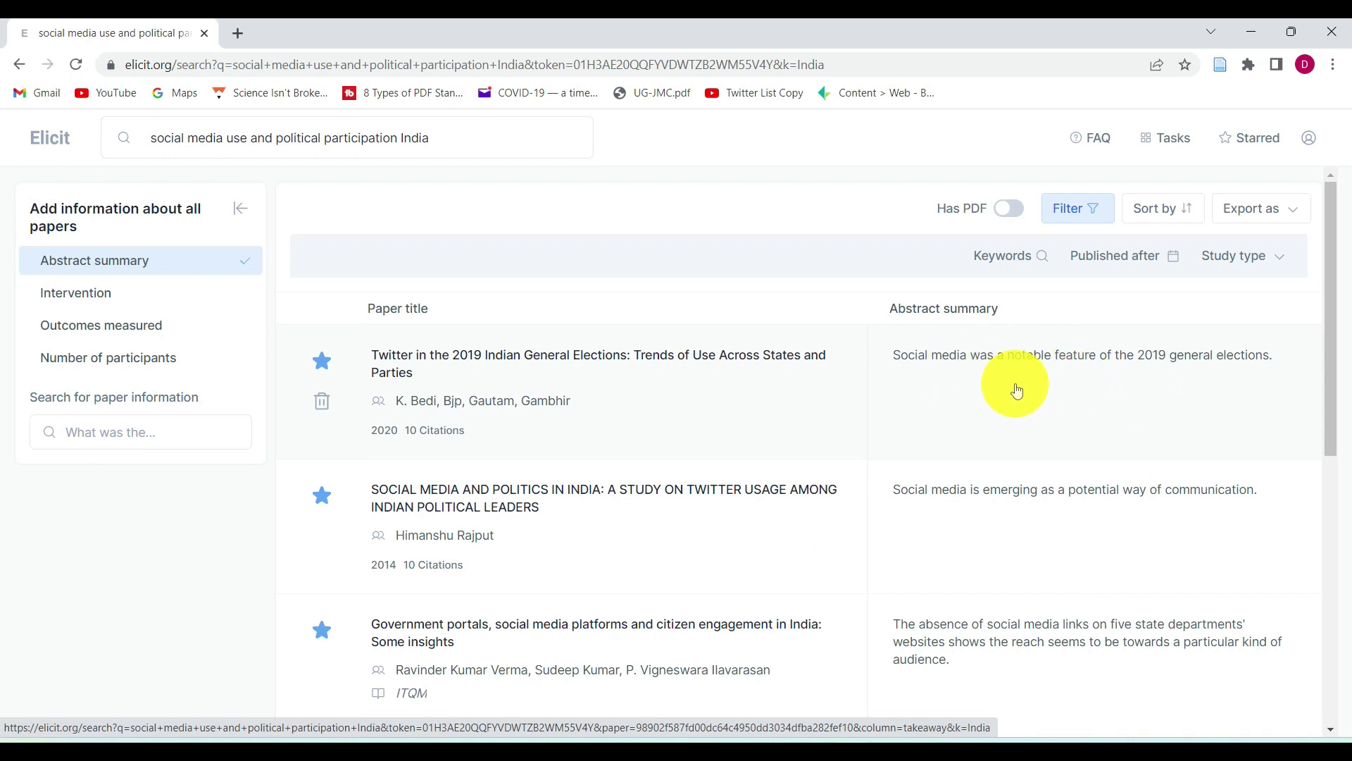
scroll(1016, 391, down, 3)
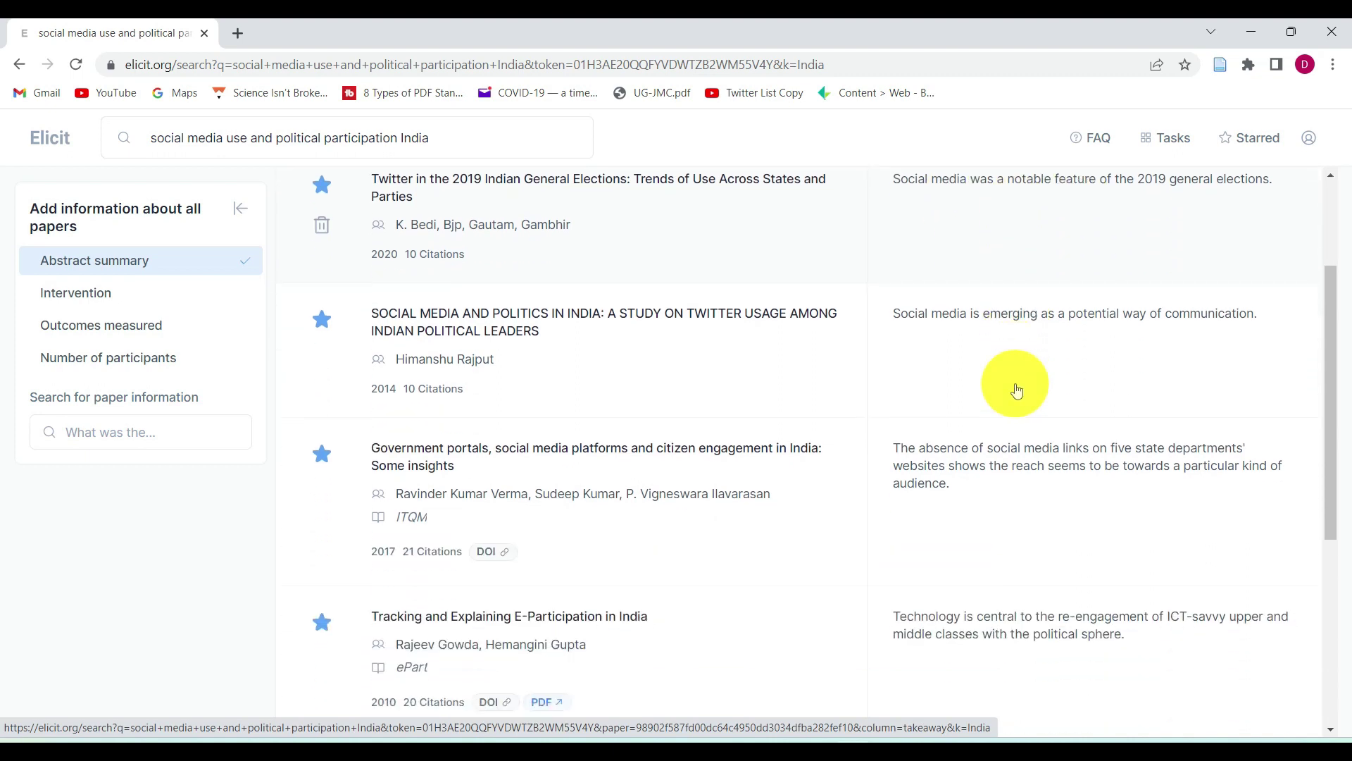
scroll(1017, 391, down, 4)
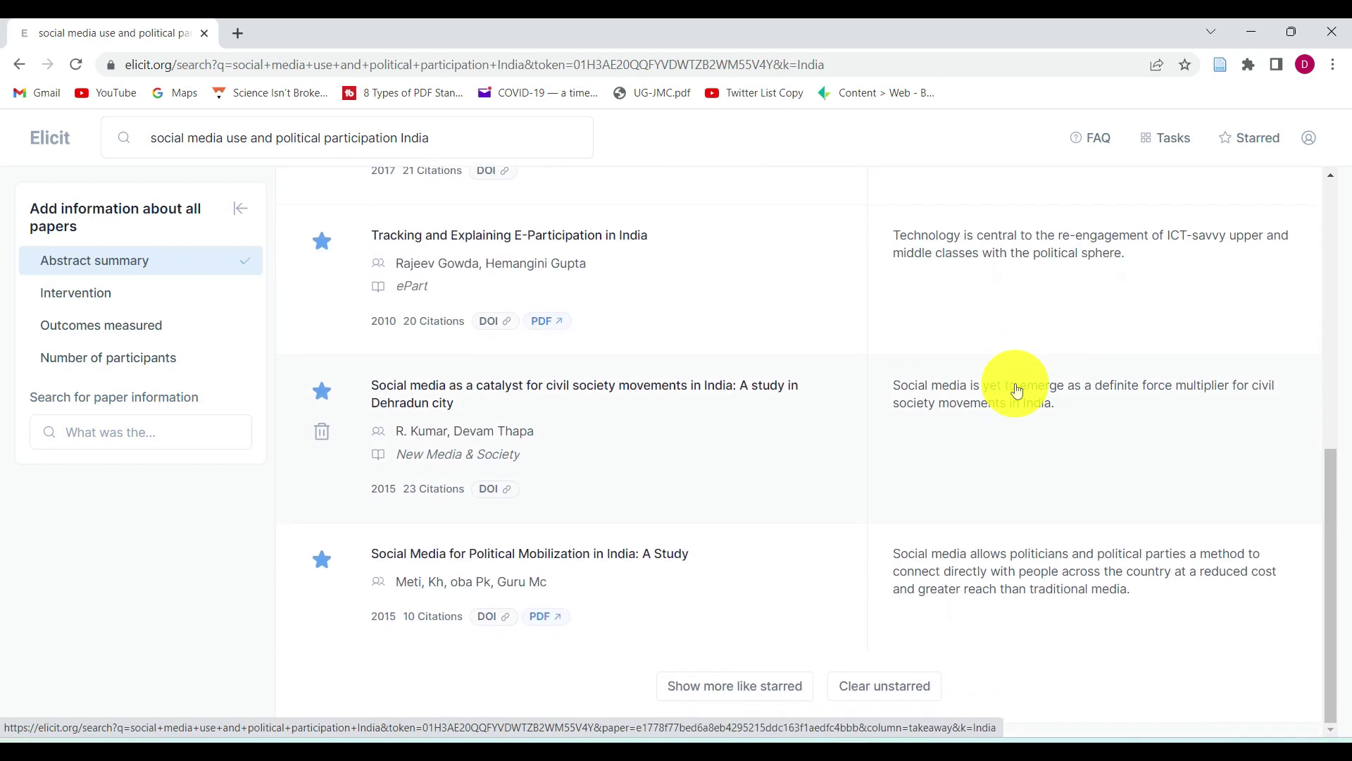
scroll(1017, 391, up, 8)
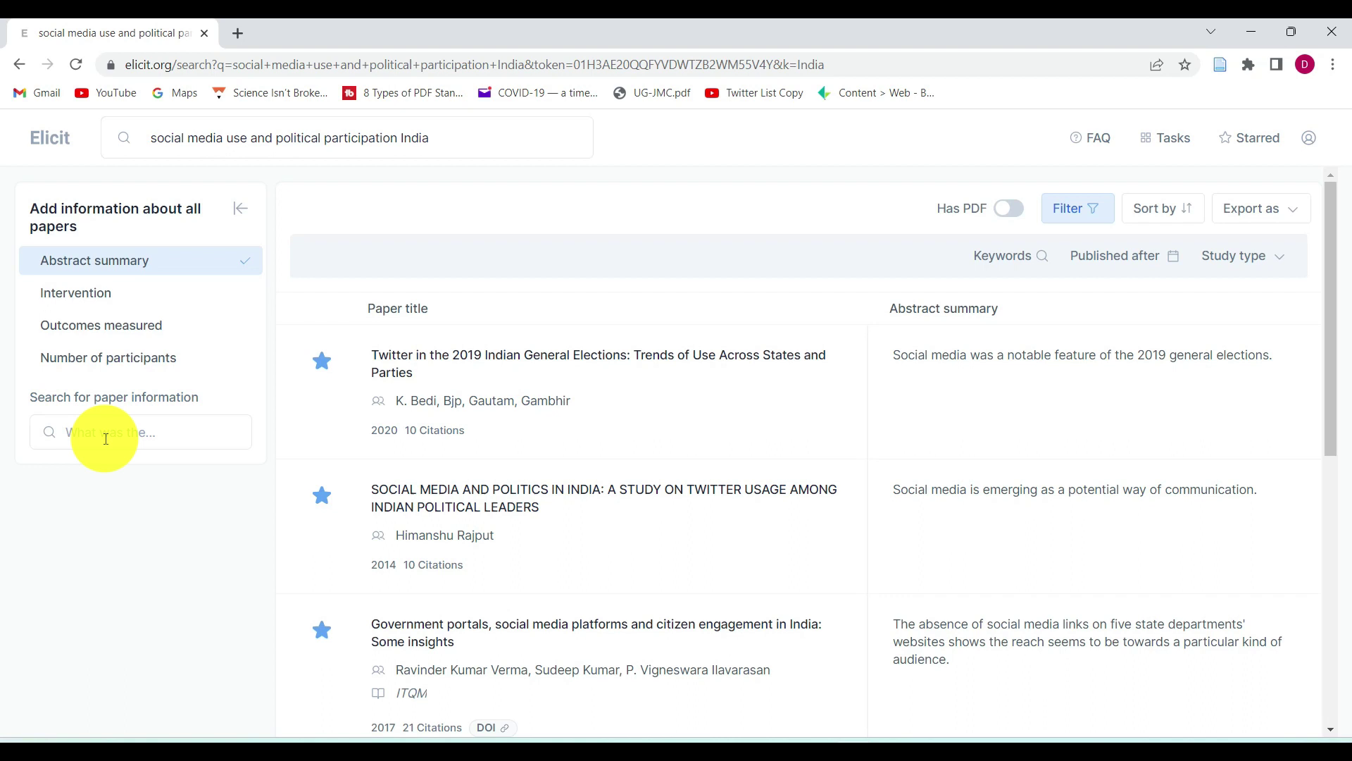
Step: Add a Number of participants column from the paper information list and scroll the table
click(106, 432)
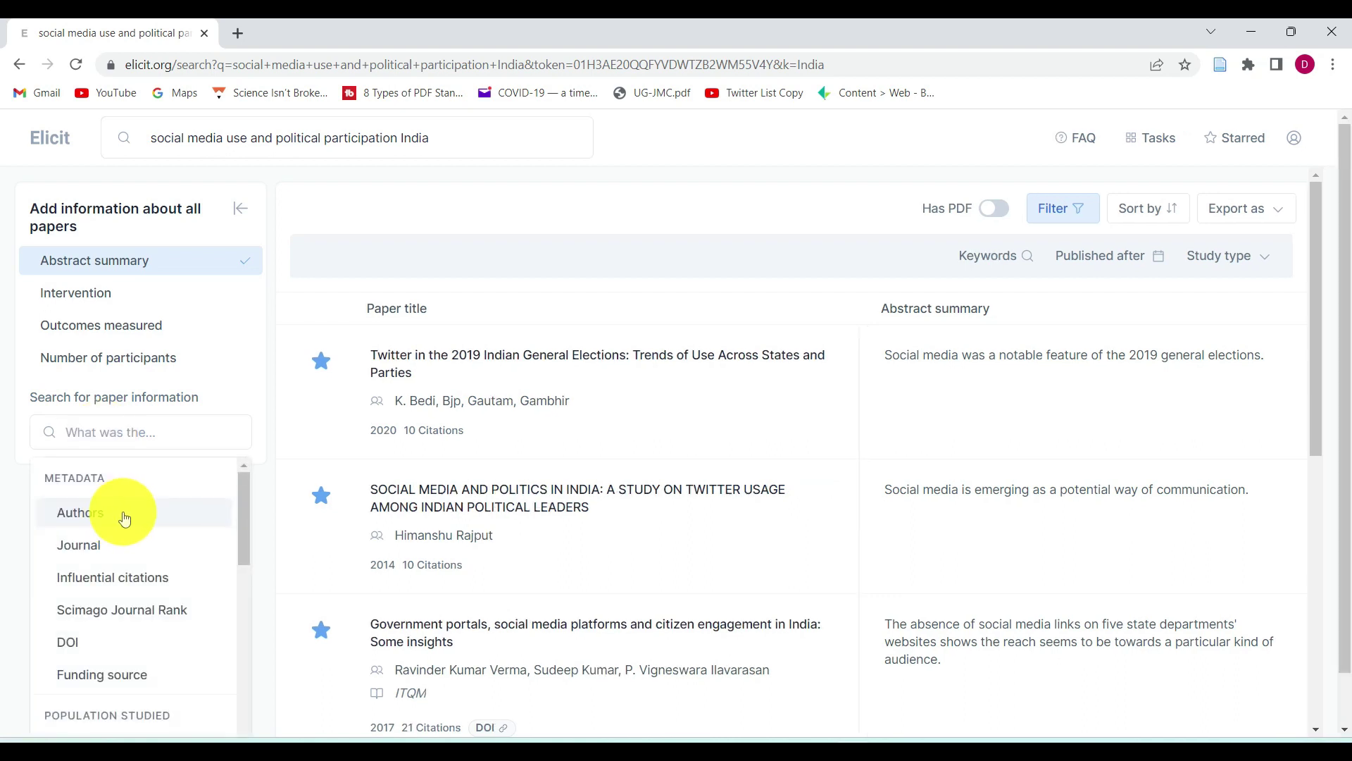
scroll(124, 518, down, 3)
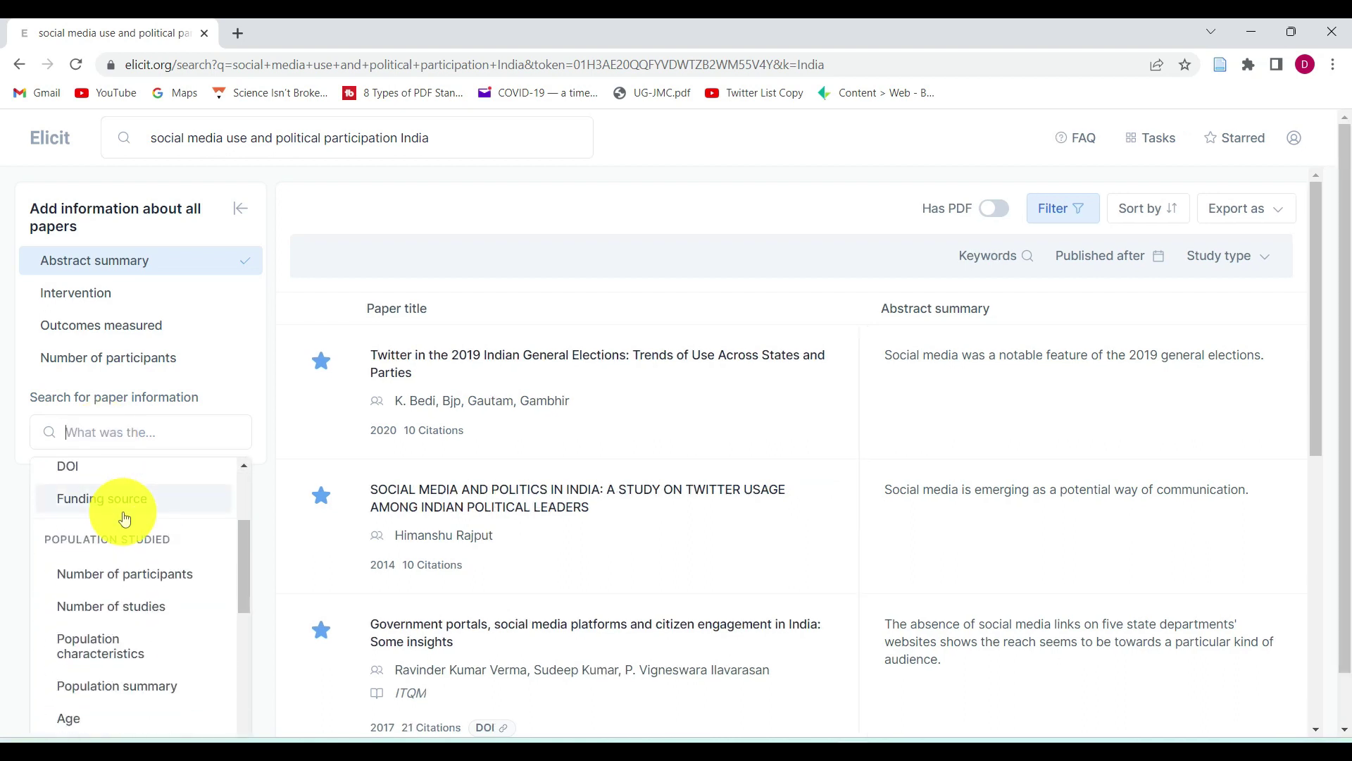
scroll(125, 518, down, 2)
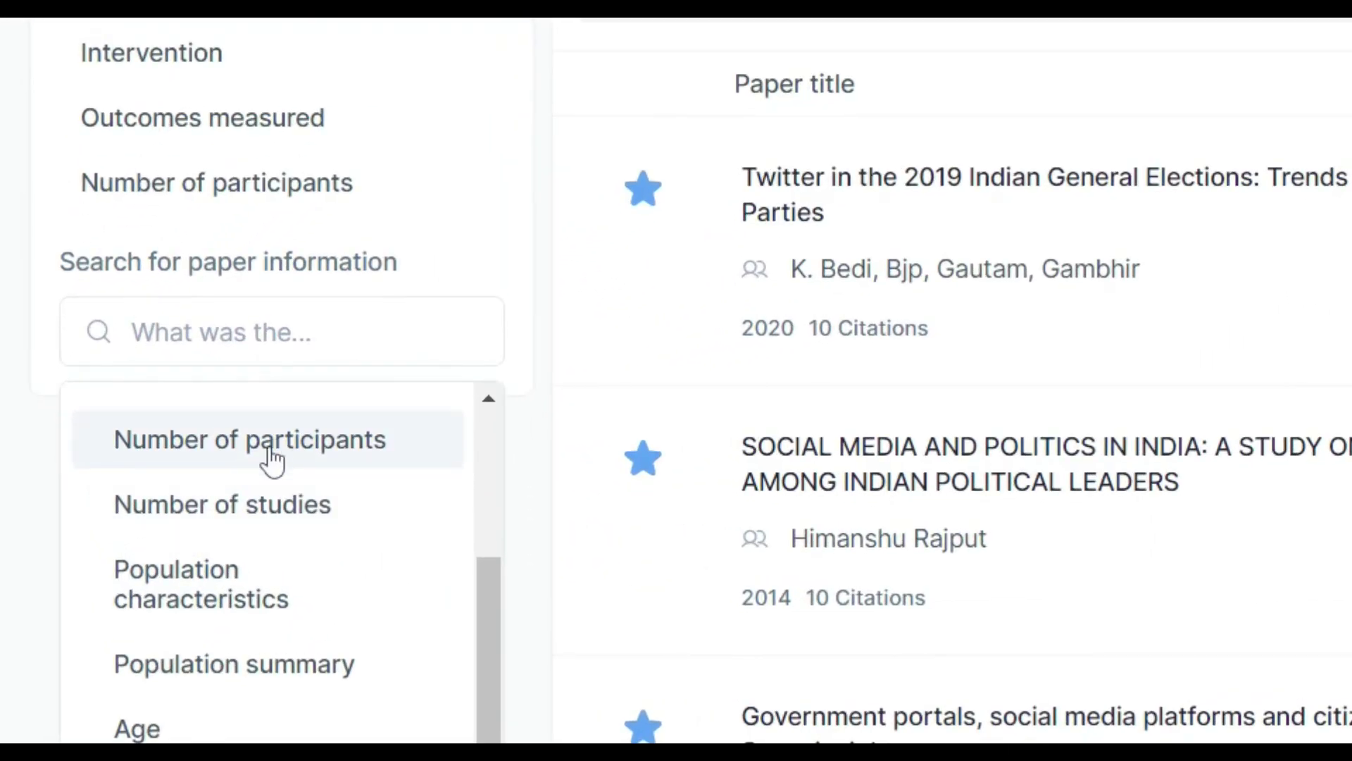
click(273, 462)
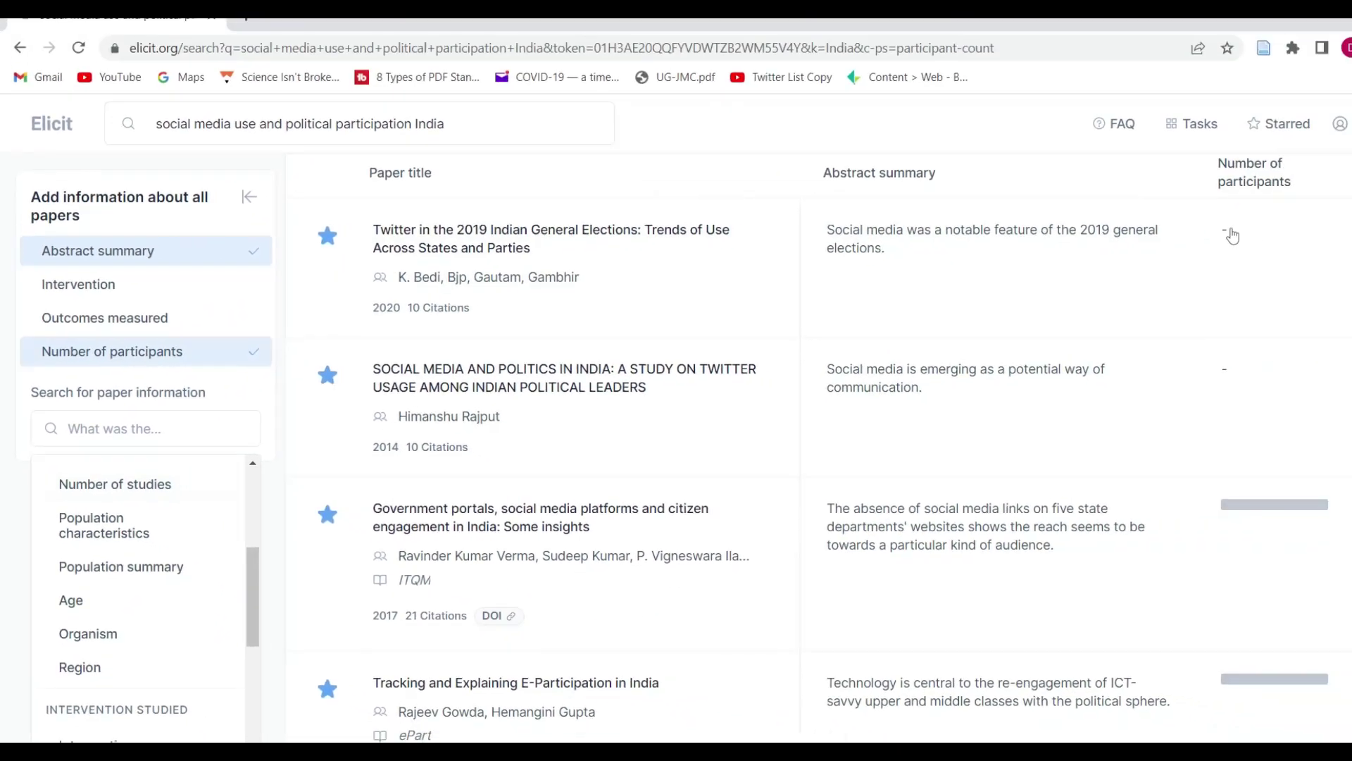
scroll(1217, 342, down, 6)
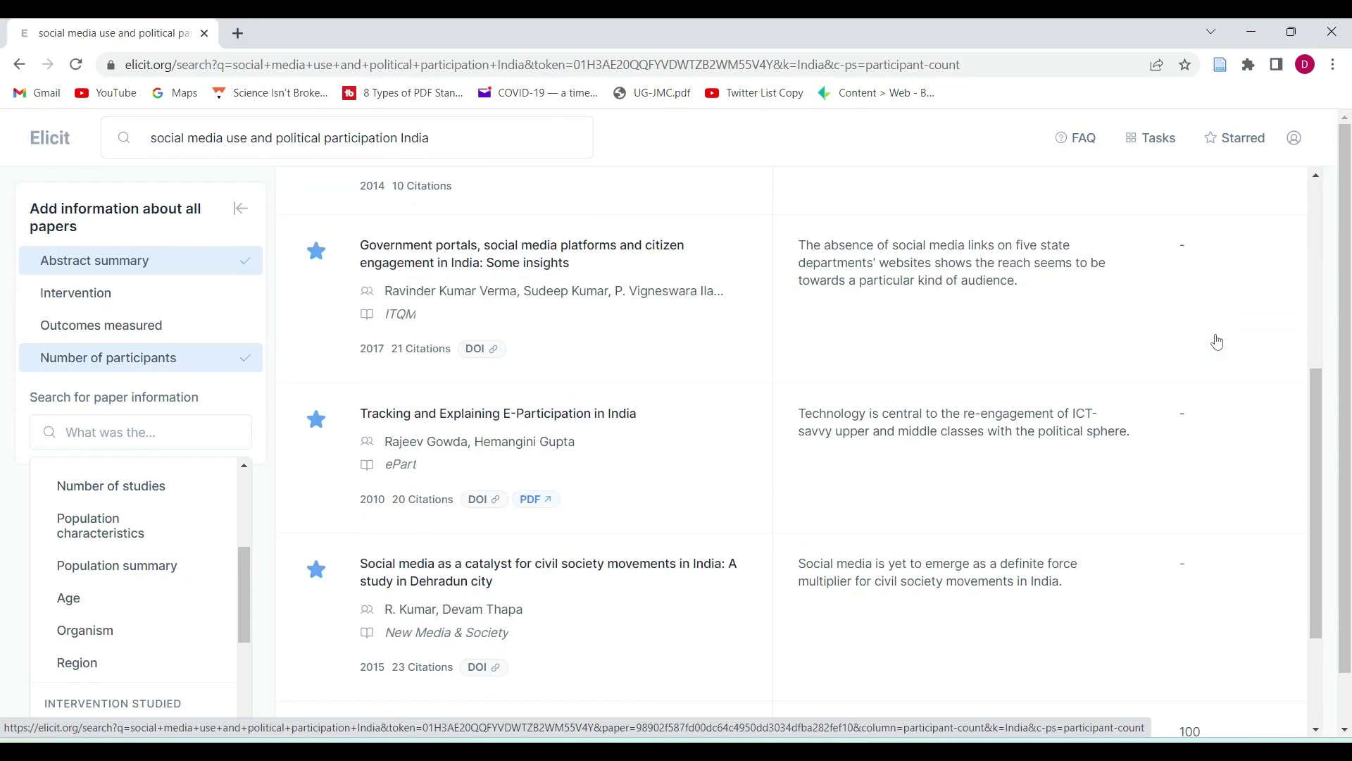
scroll(1217, 342, down, 1)
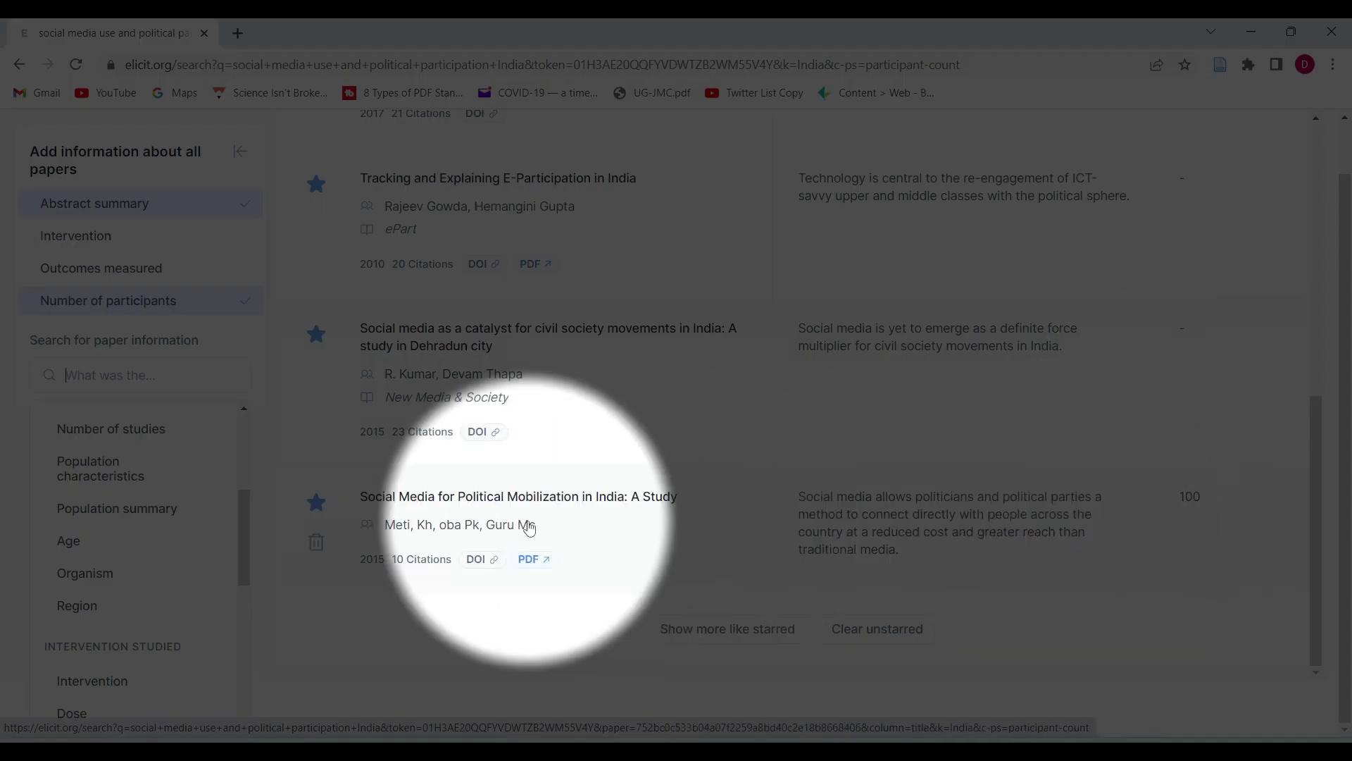
scroll(1176, 533, up, 7)
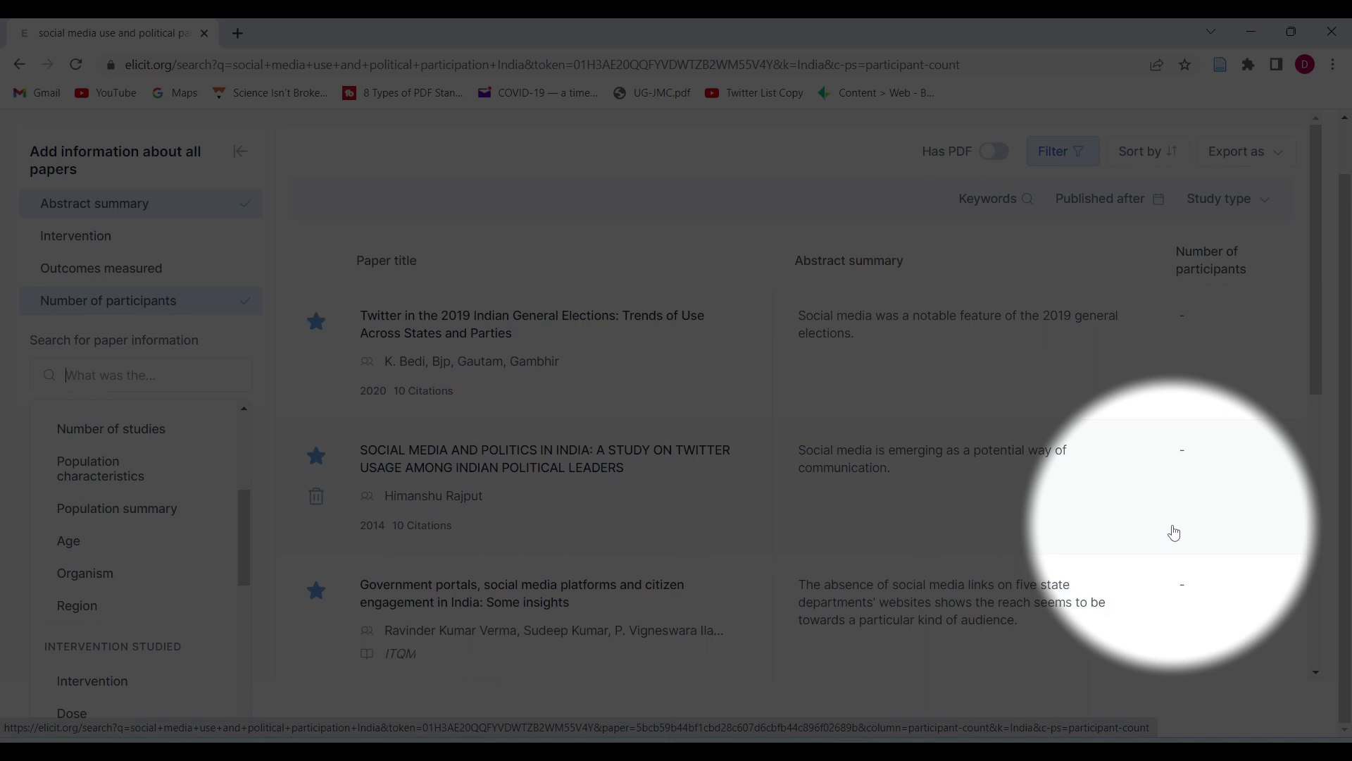
scroll(1173, 532, down, 7)
Step: Undo the Number of participants column, add a Main findings column instead, and review it
key(alt+Left)
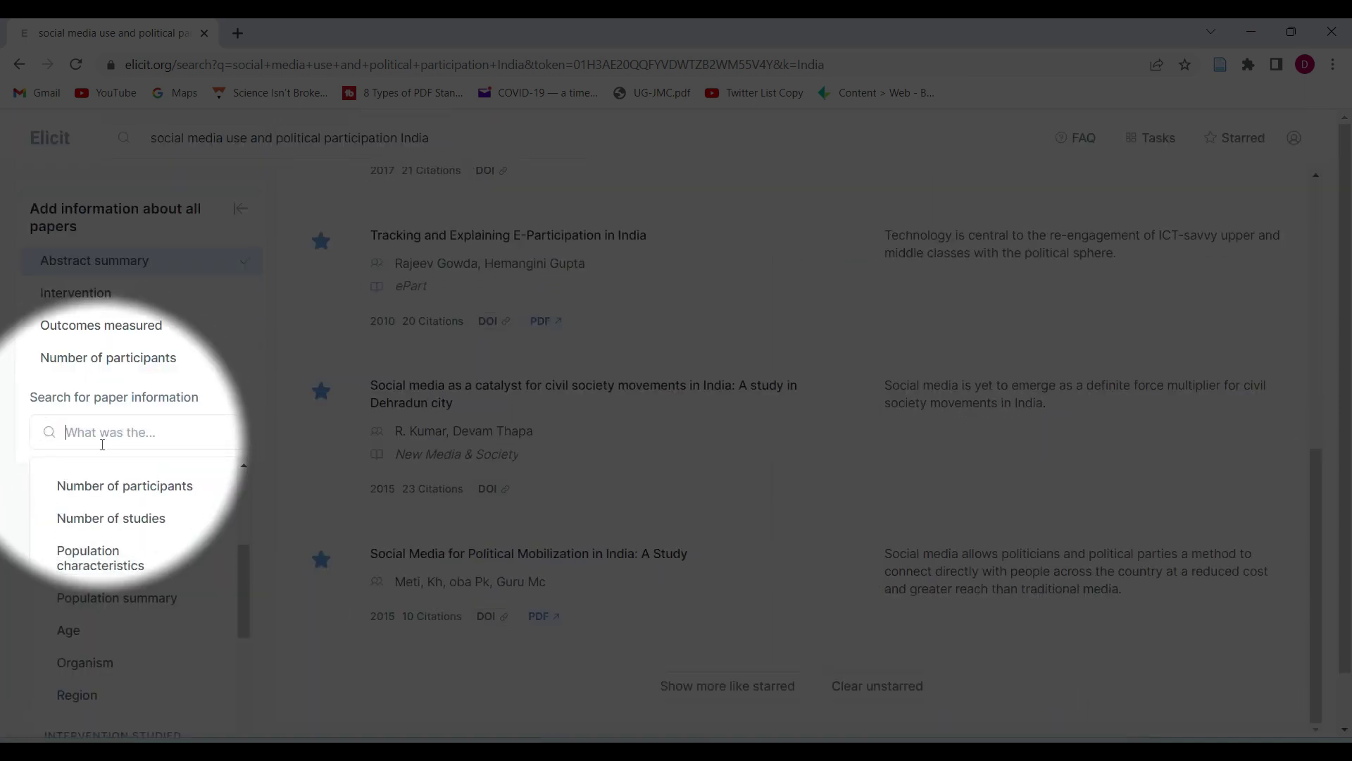
scroll(136, 531, down, 5)
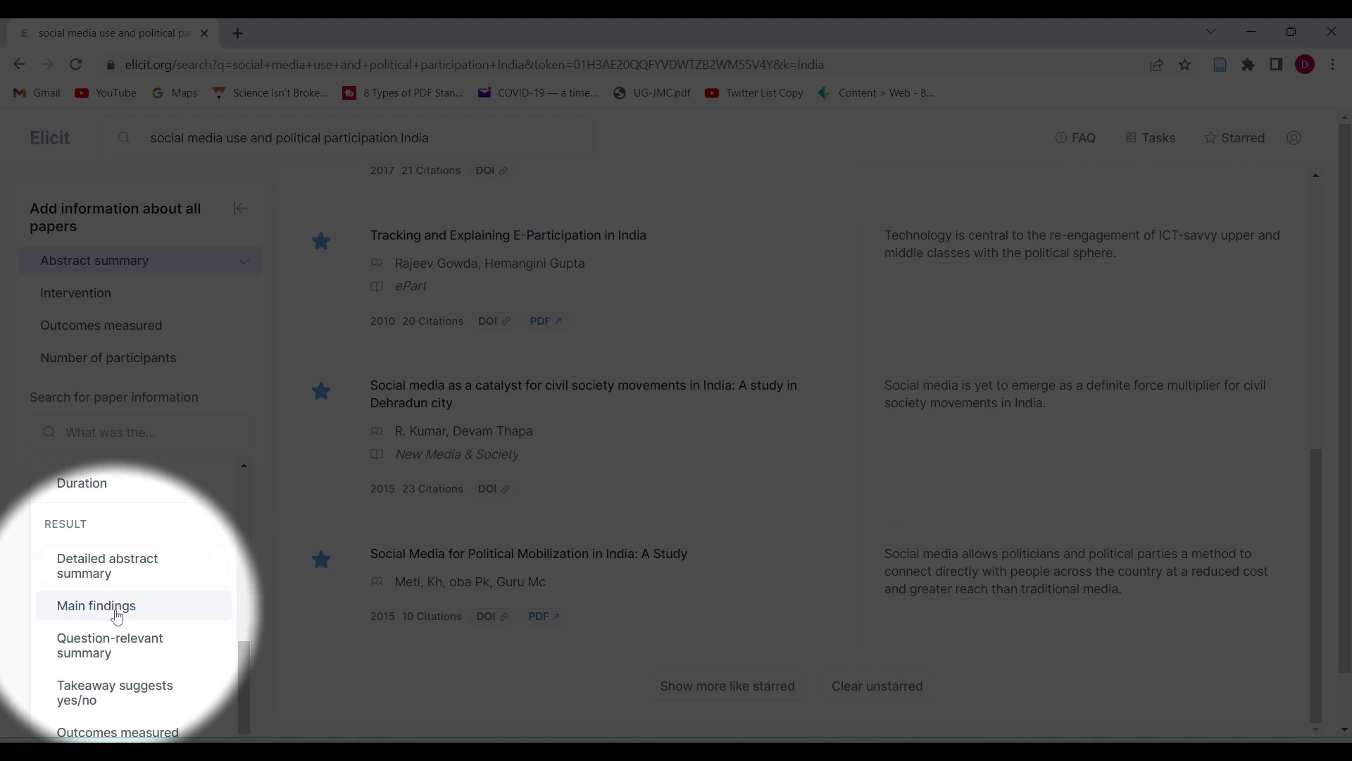
click(117, 617)
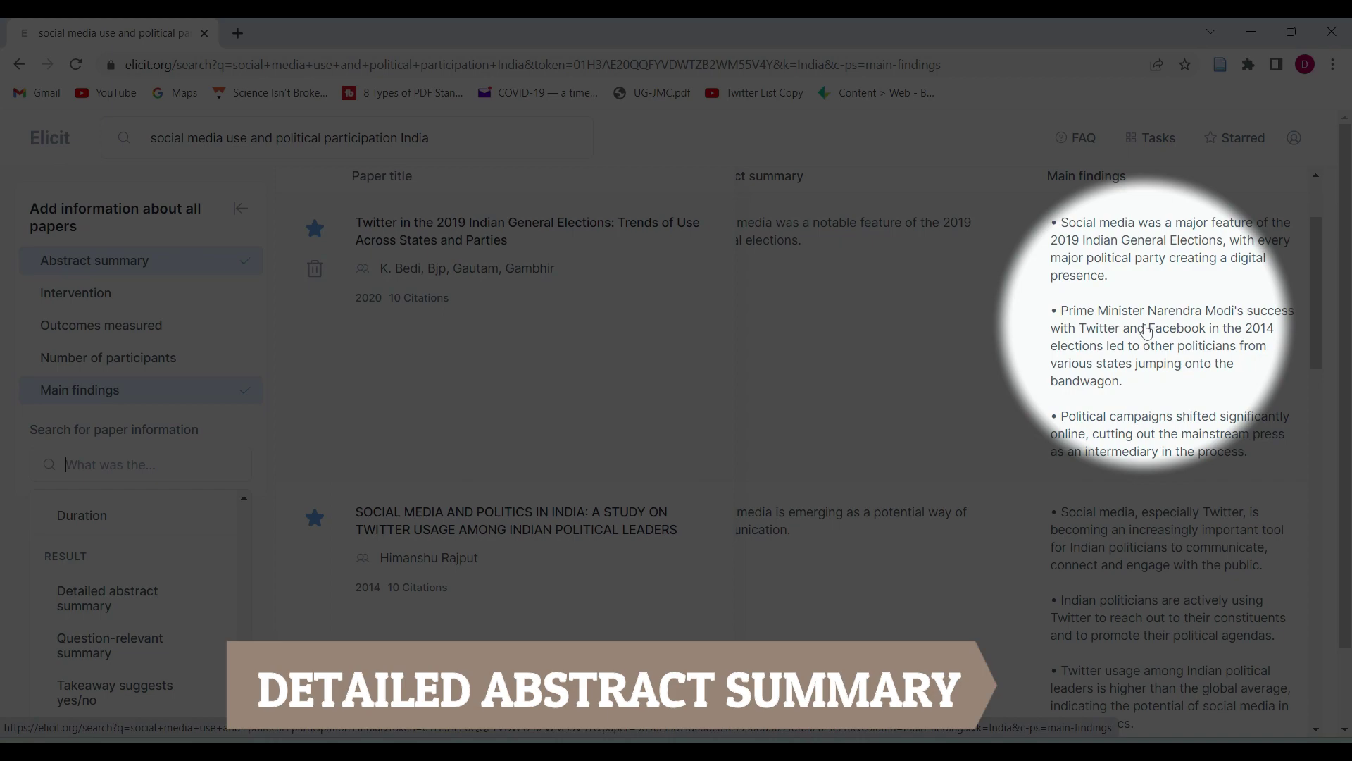
scroll(1145, 296, down, 7)
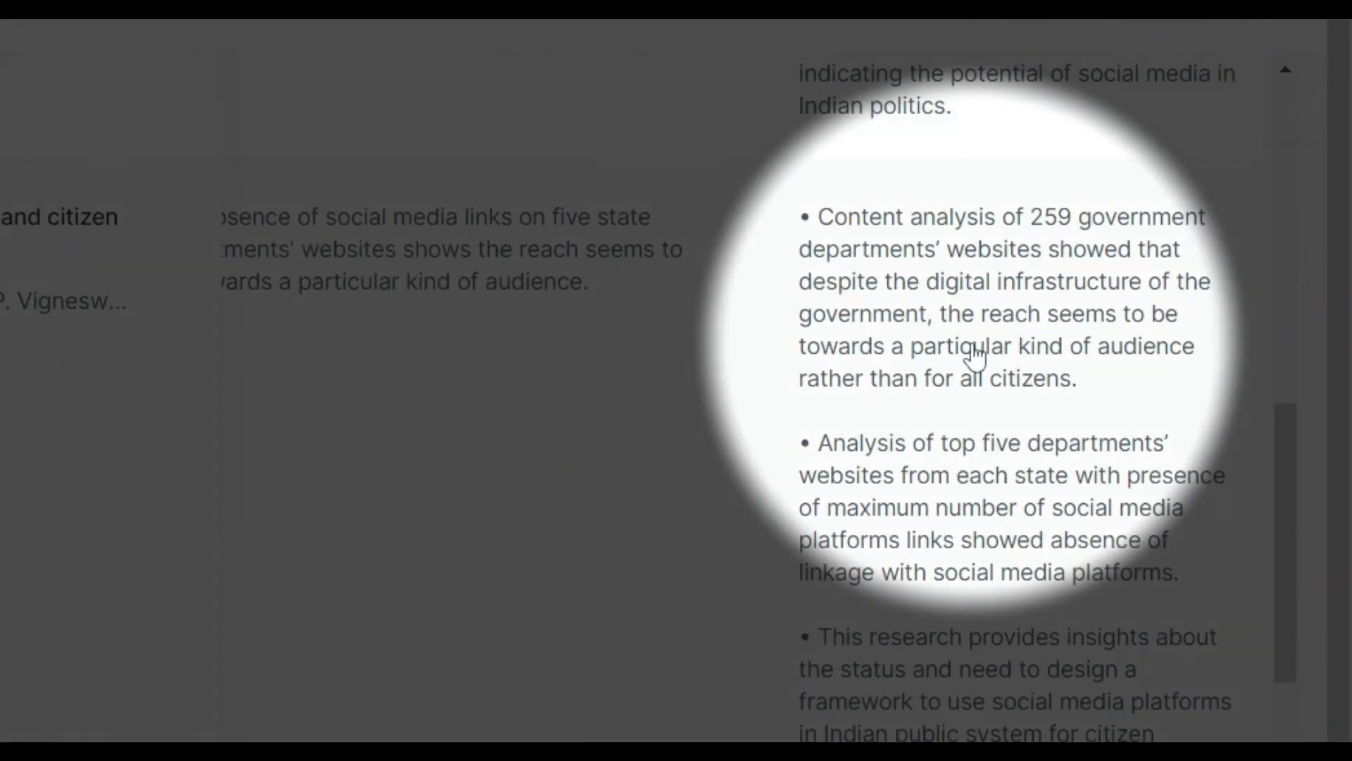
scroll(976, 356, down, 5)
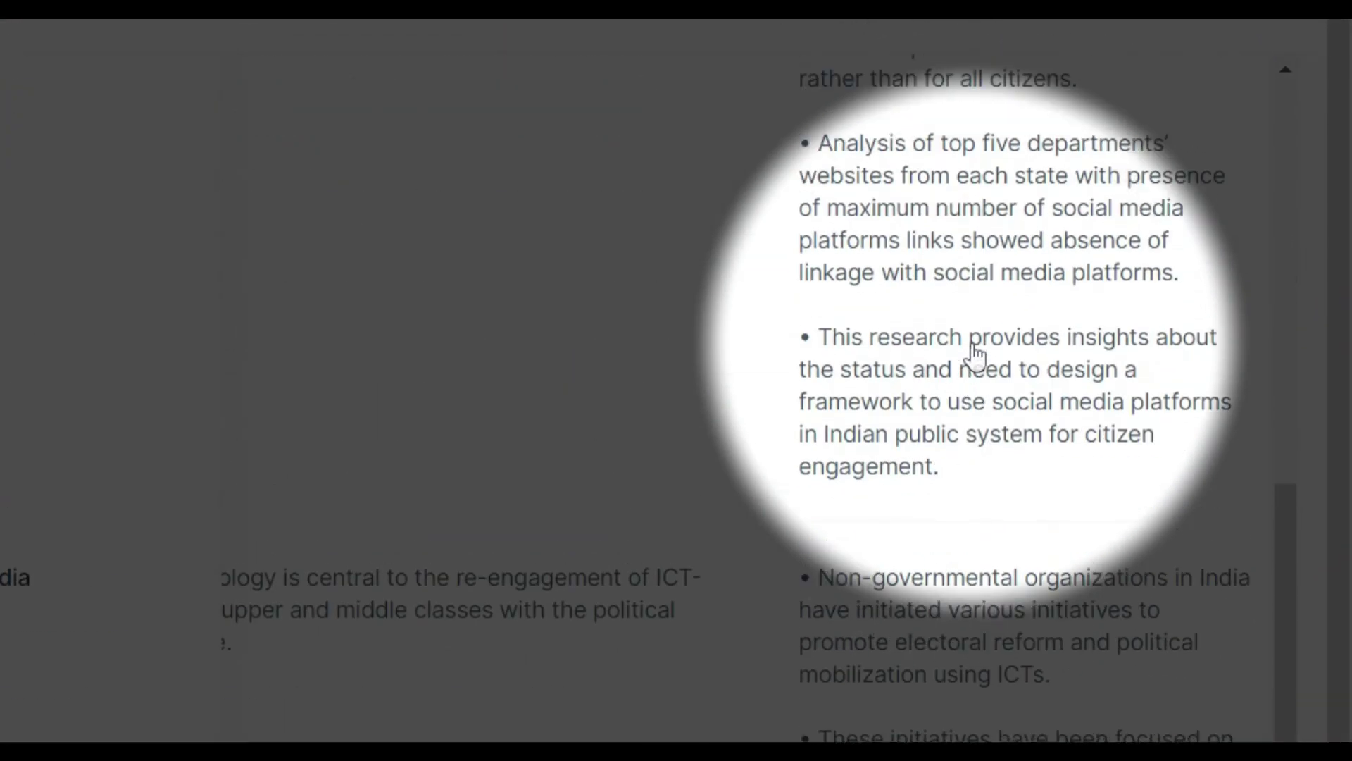
scroll(976, 355, up, 10)
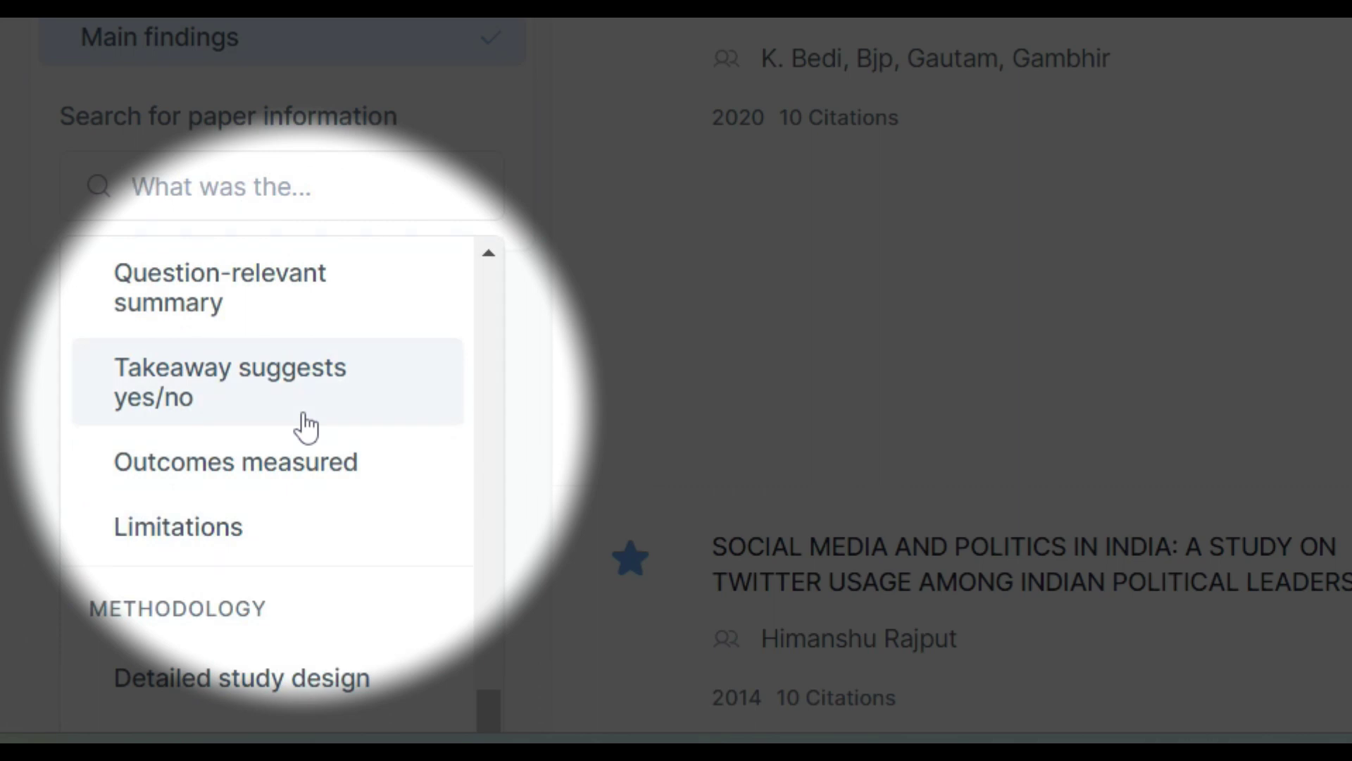
Step: Add an Outcomes measured column to the results table
click(266, 473)
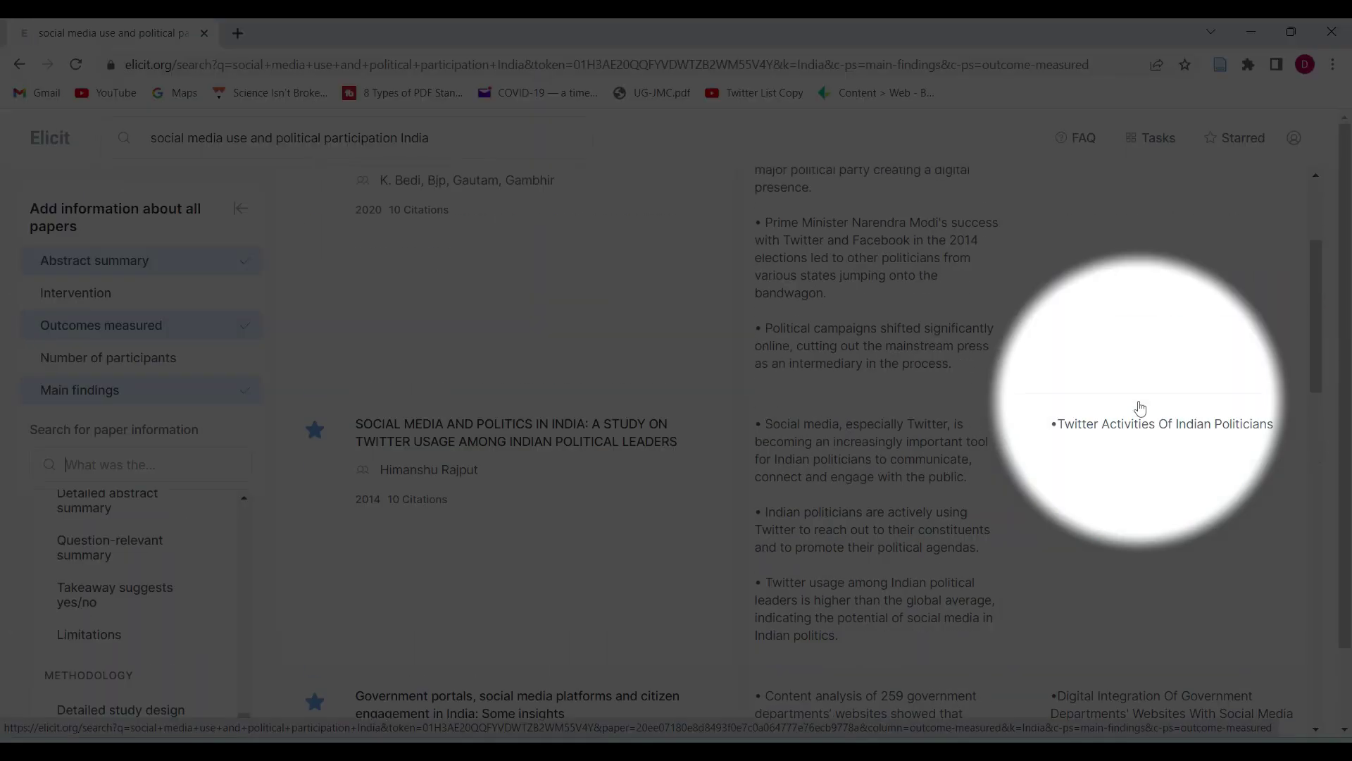
scroll(1140, 408, down, 10)
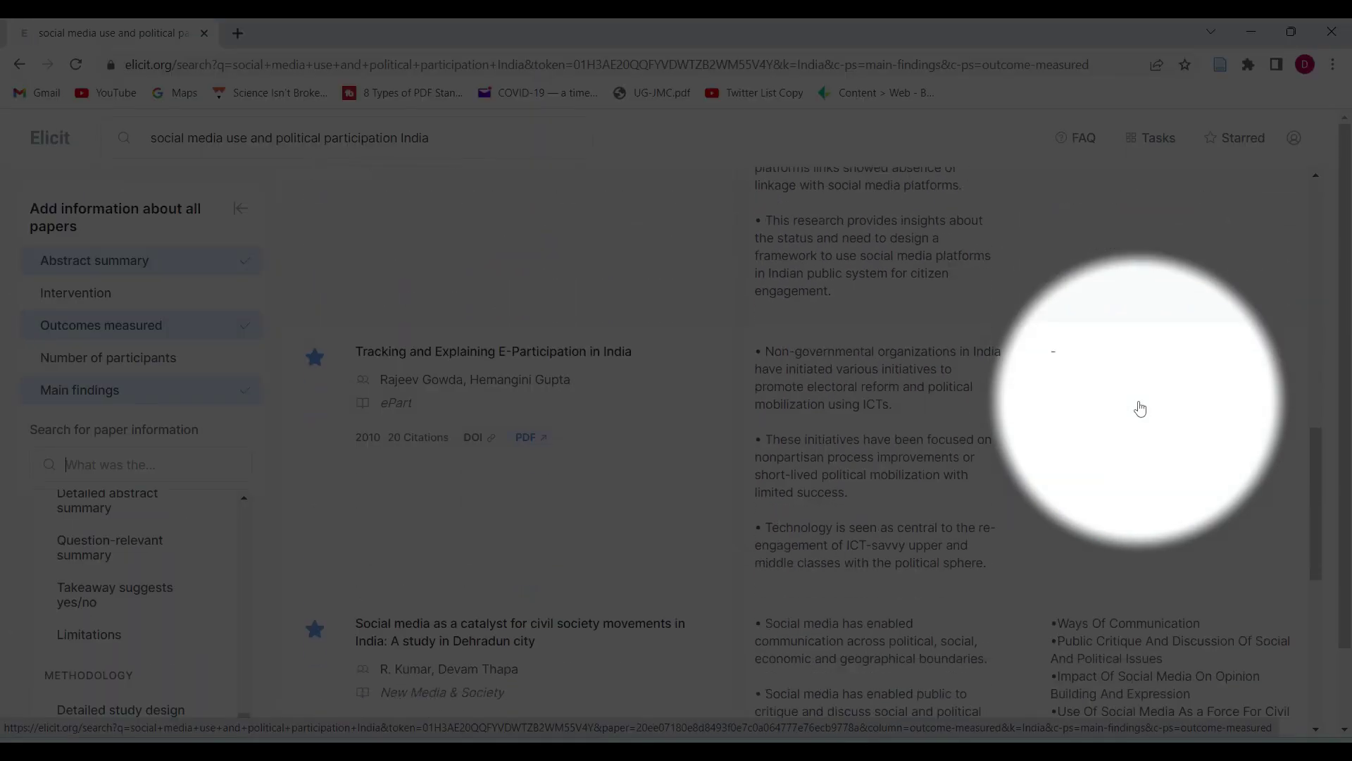
scroll(1140, 409, up, 7)
scroll(121, 567, up, 4)
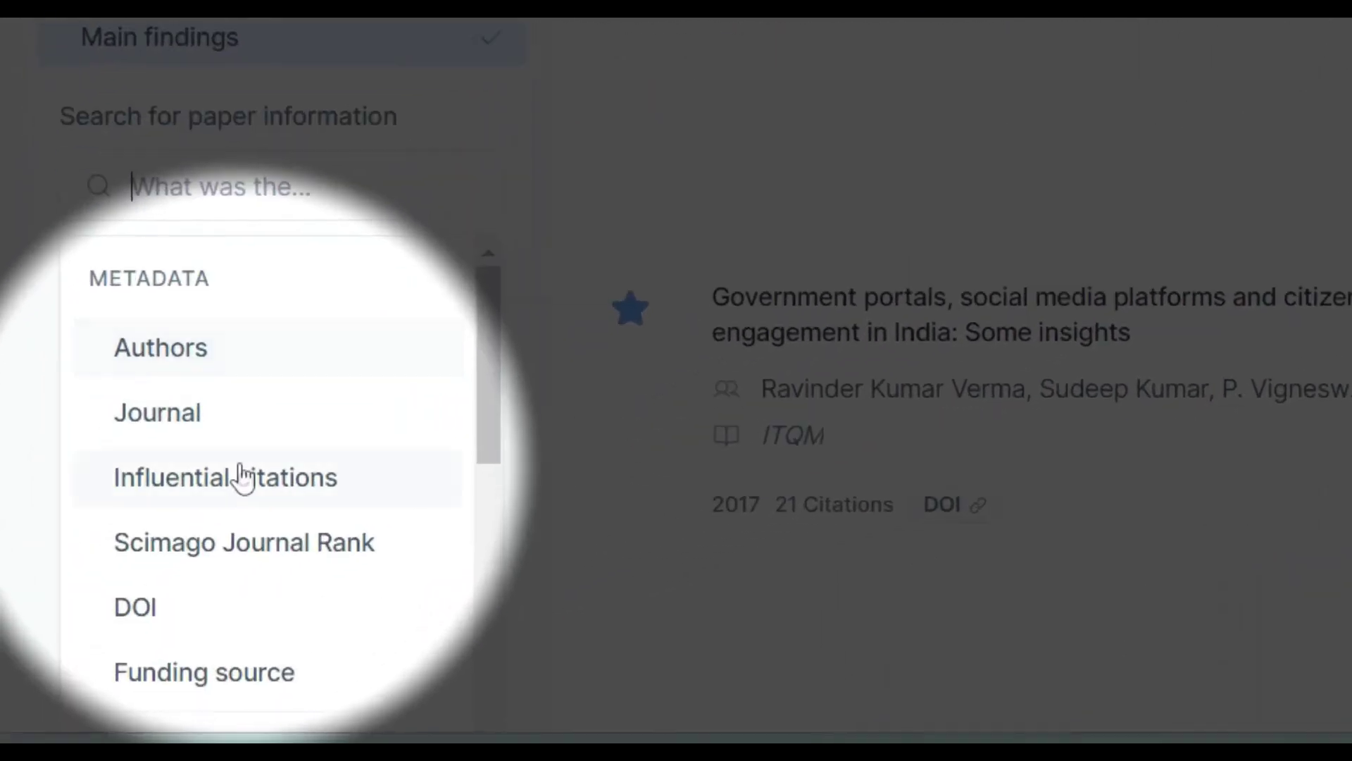
scroll(236, 473, down, 5)
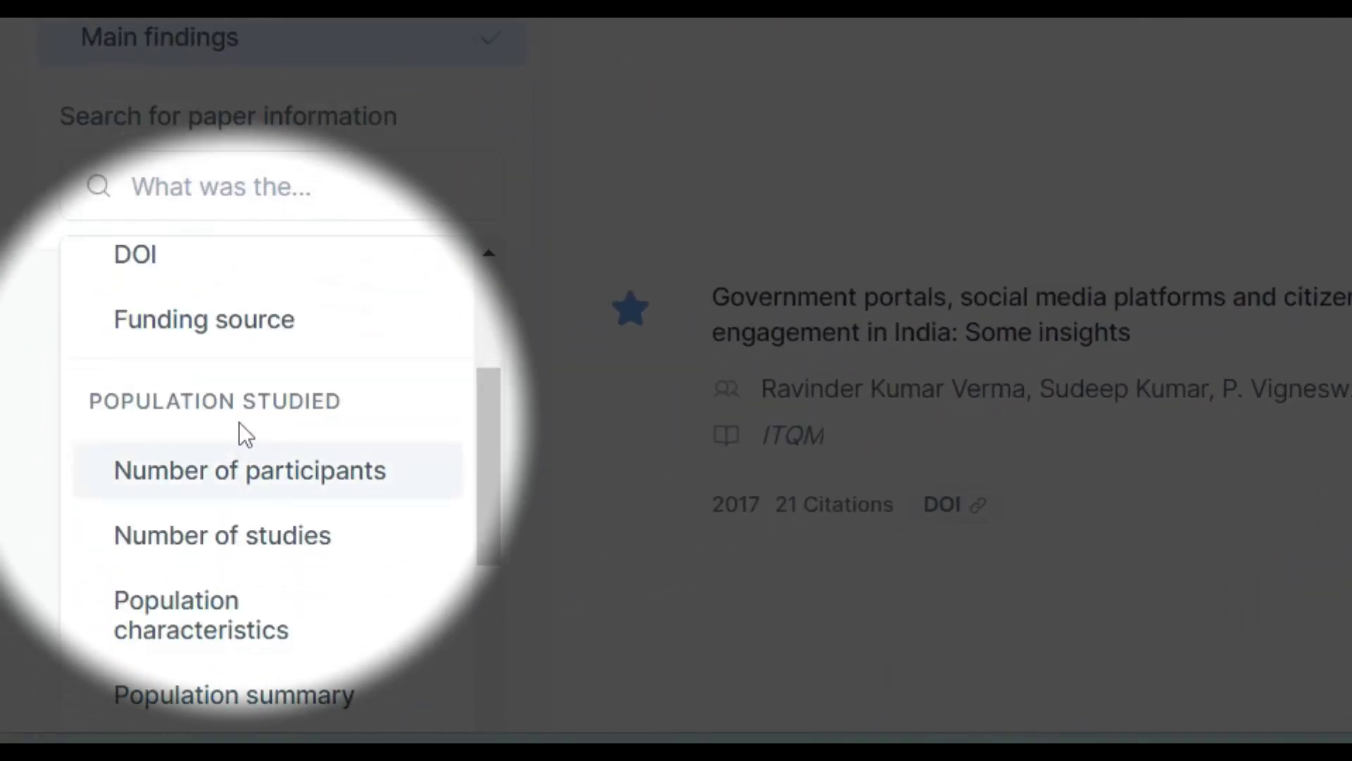
scroll(233, 469, down, 5)
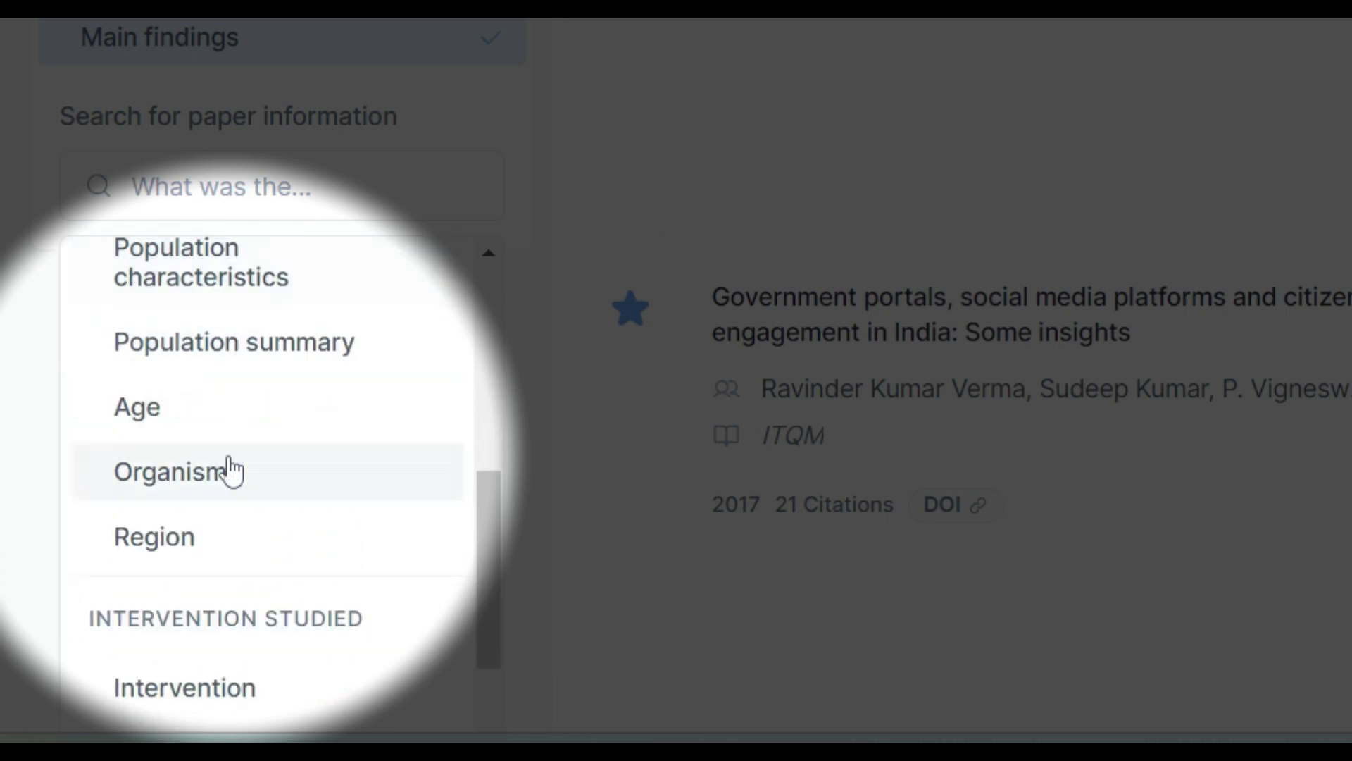
scroll(219, 454, down, 5)
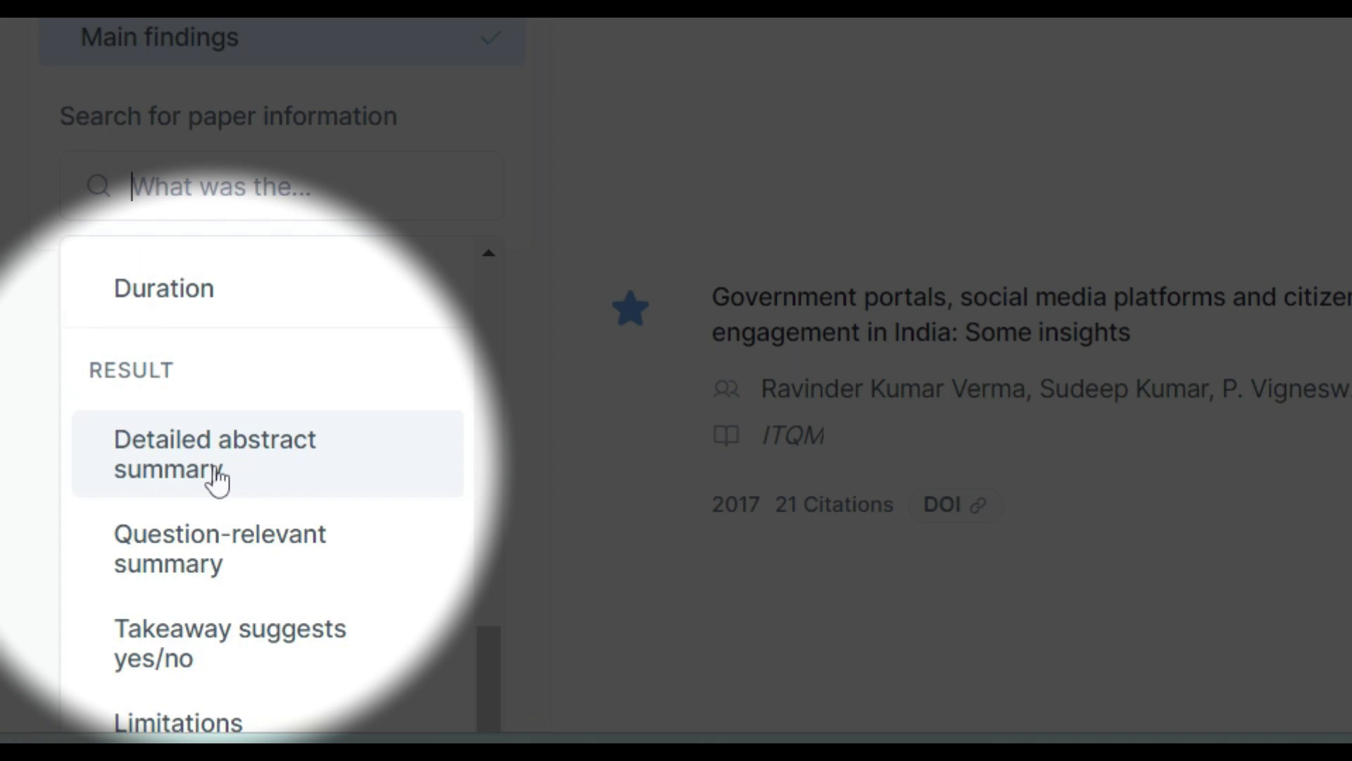
Step: Add a Detailed abstract summary column and scroll through the fuller summaries
click(218, 479)
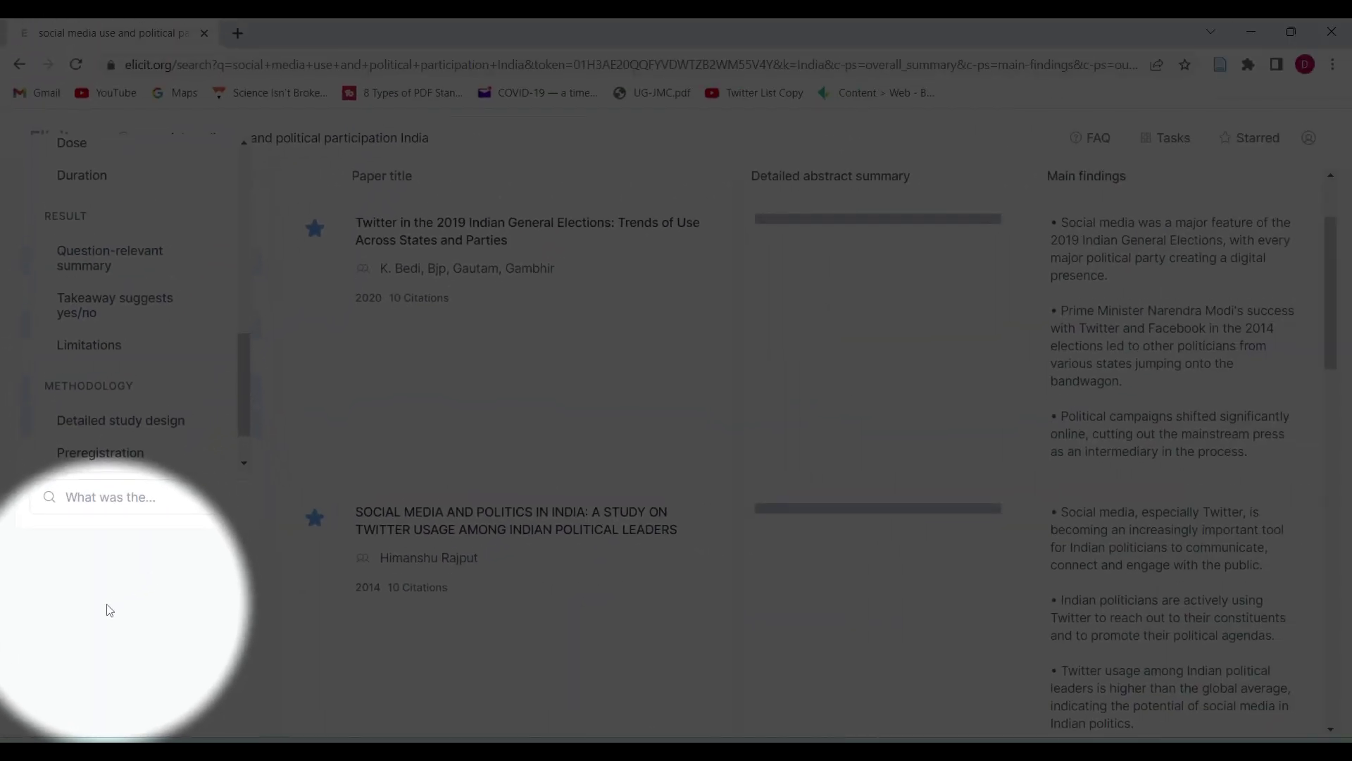
scroll(851, 352, up, 2)
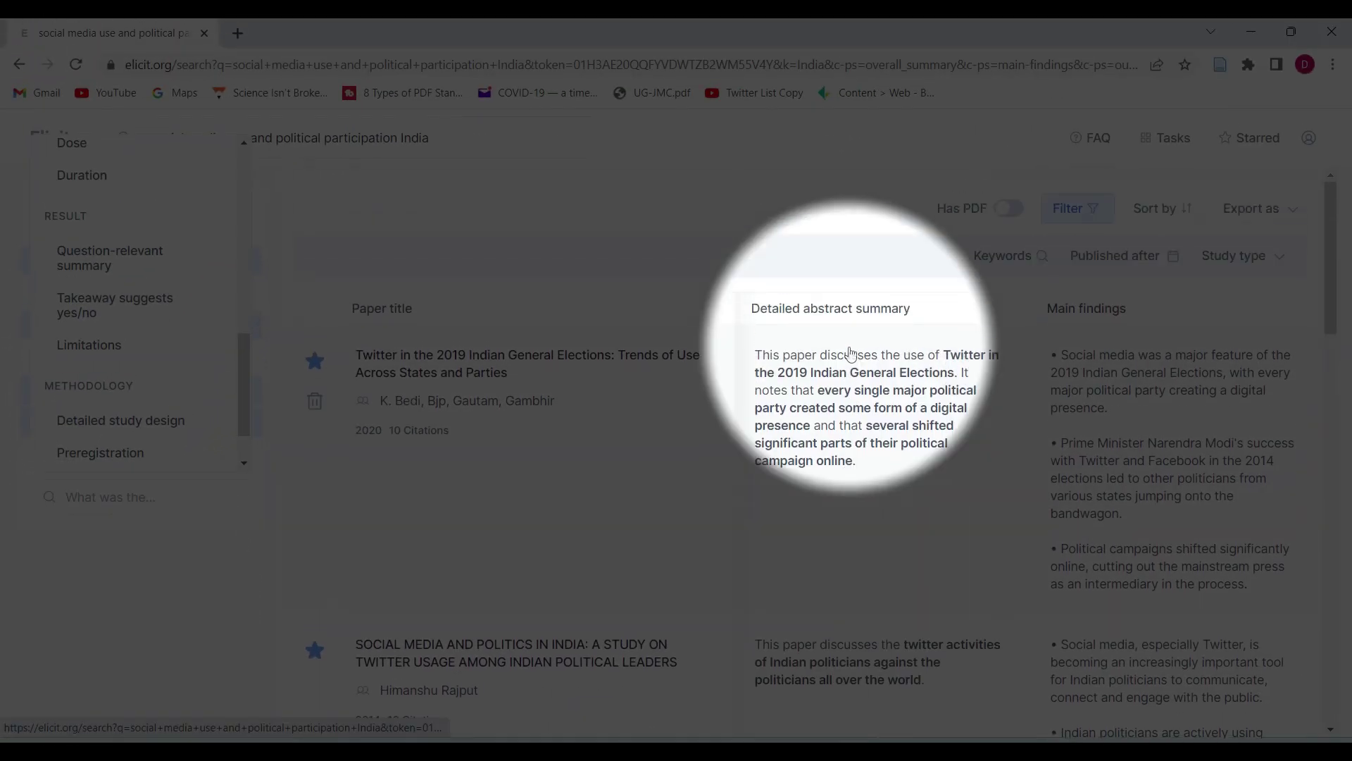
scroll(851, 352, down, 4)
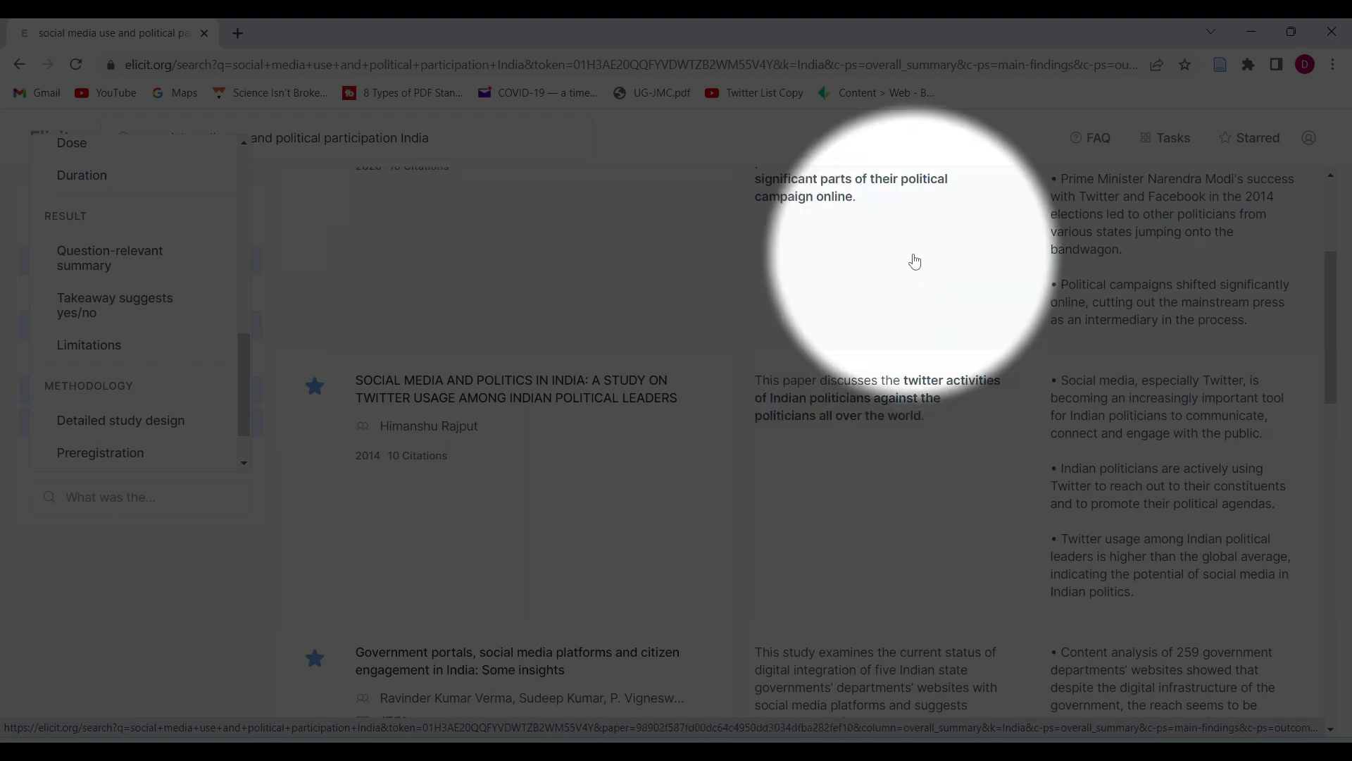
scroll(594, 504, up, 4)
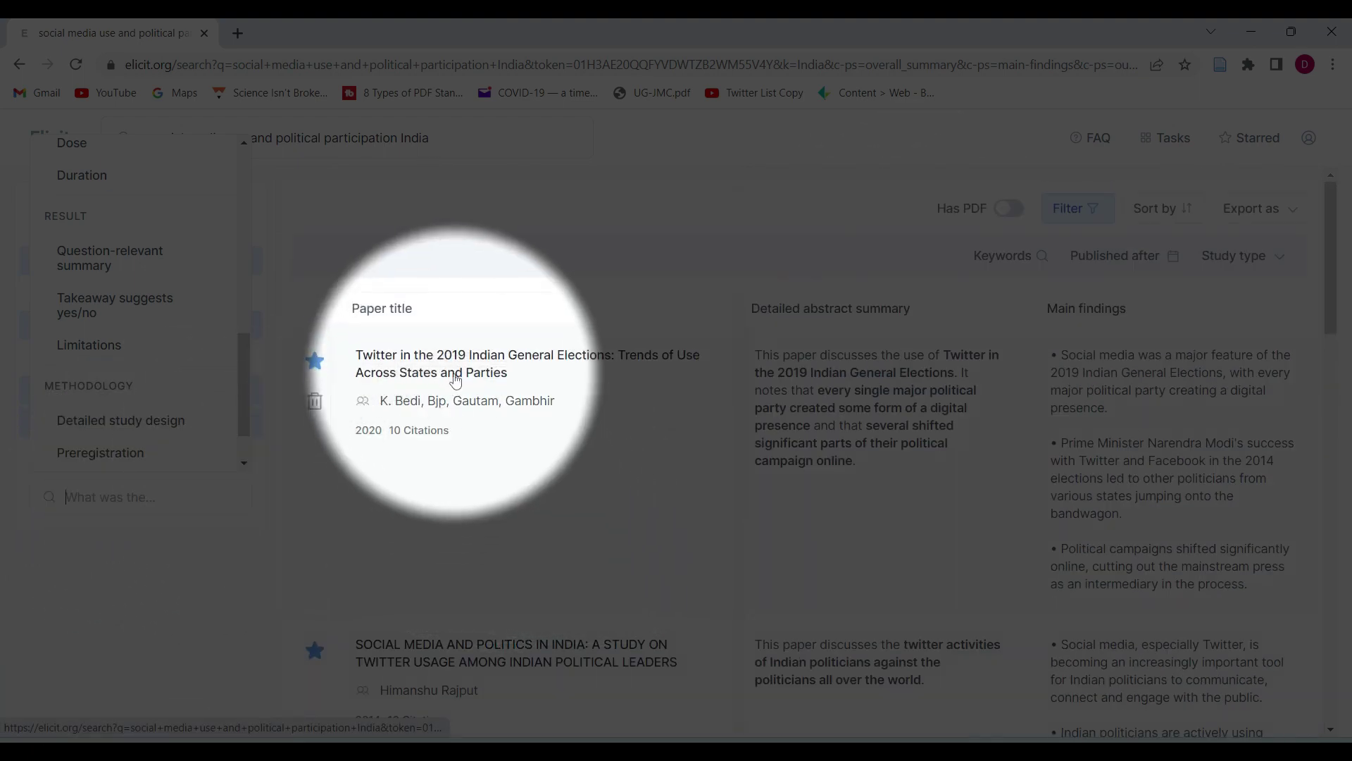
Step: Open the Twitter in the 2019 Indian General Elections paper on Semantic Scholar, then return to Elicit
click(449, 374)
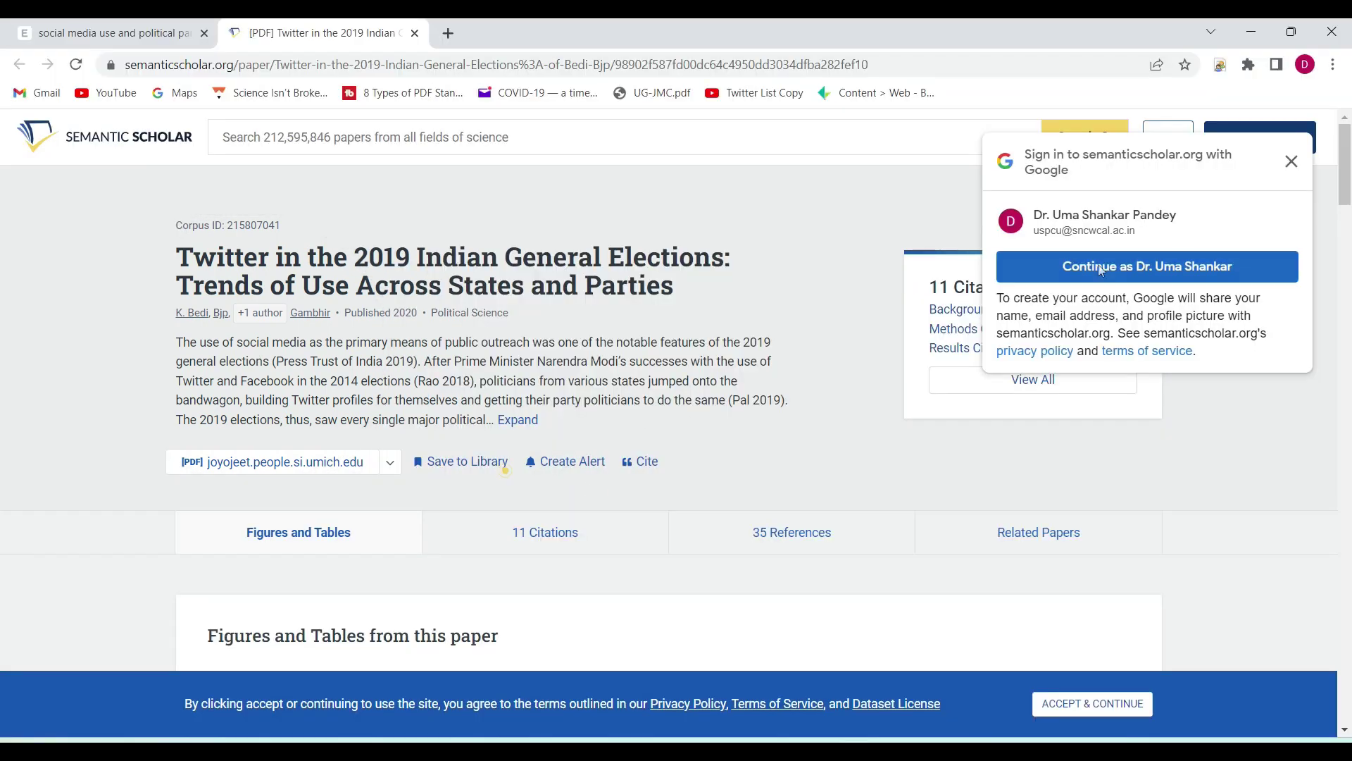
key(ctrl+shift+Tab)
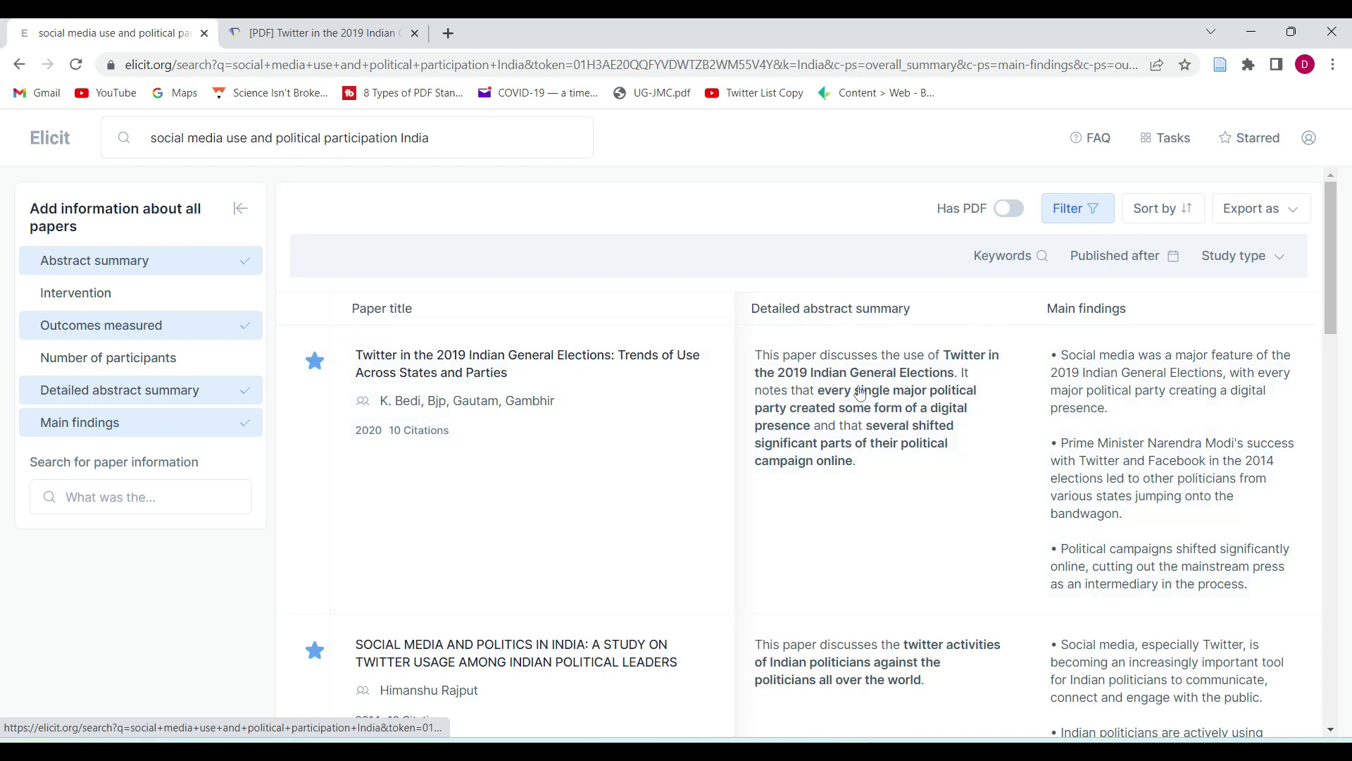
Step: Export the results table as CSV and open the downloaded elicit-results.csv
click(1284, 221)
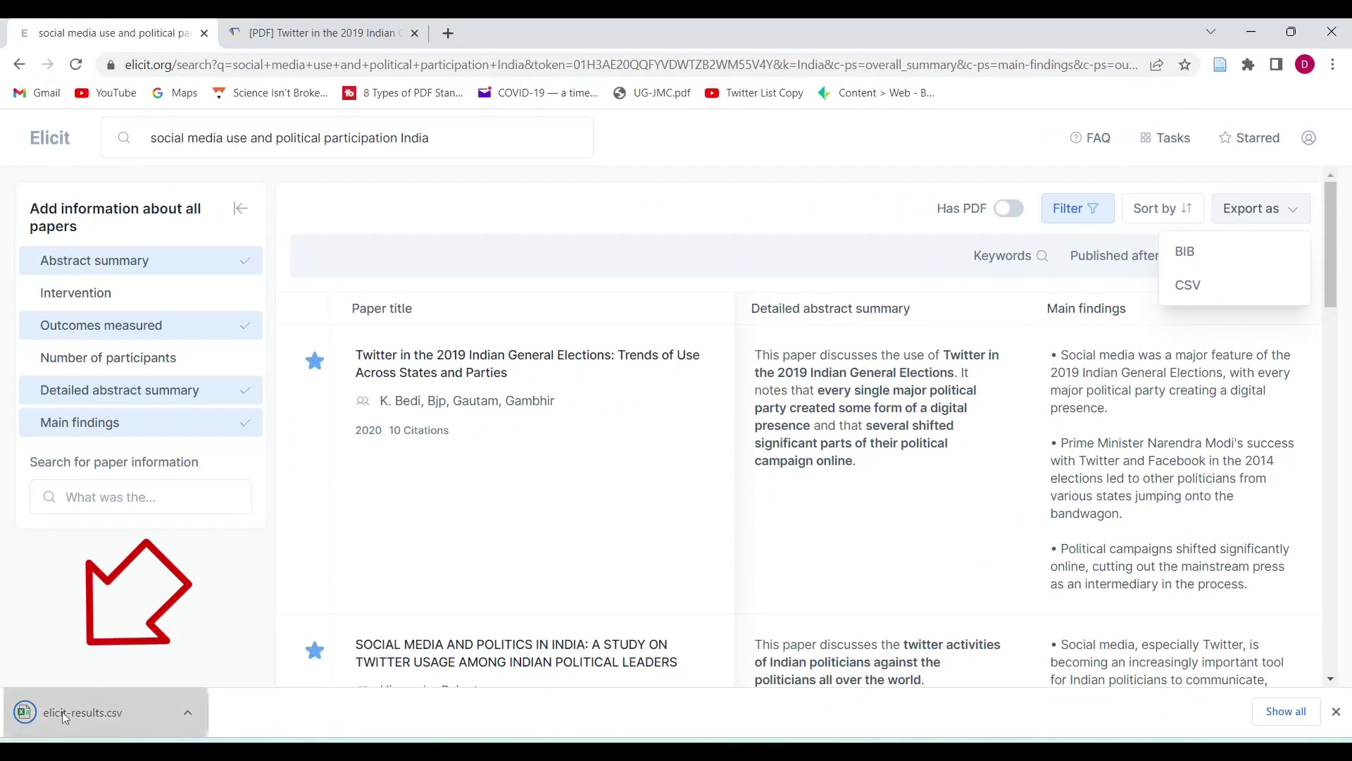
click(62, 712)
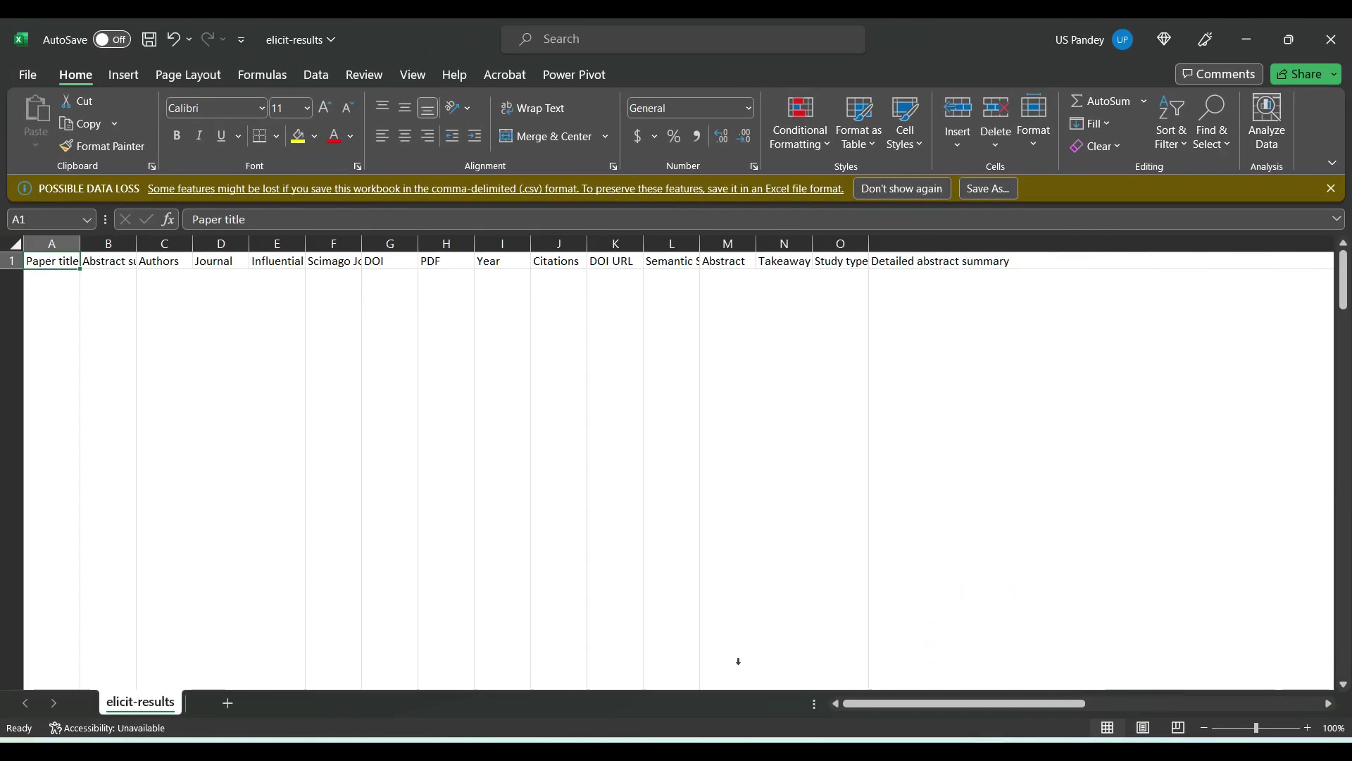
Step: Narrow Excel's wide column P of detailed summaries, then switch back to Elicit in Chrome
drag(904, 690, 1132, 612)
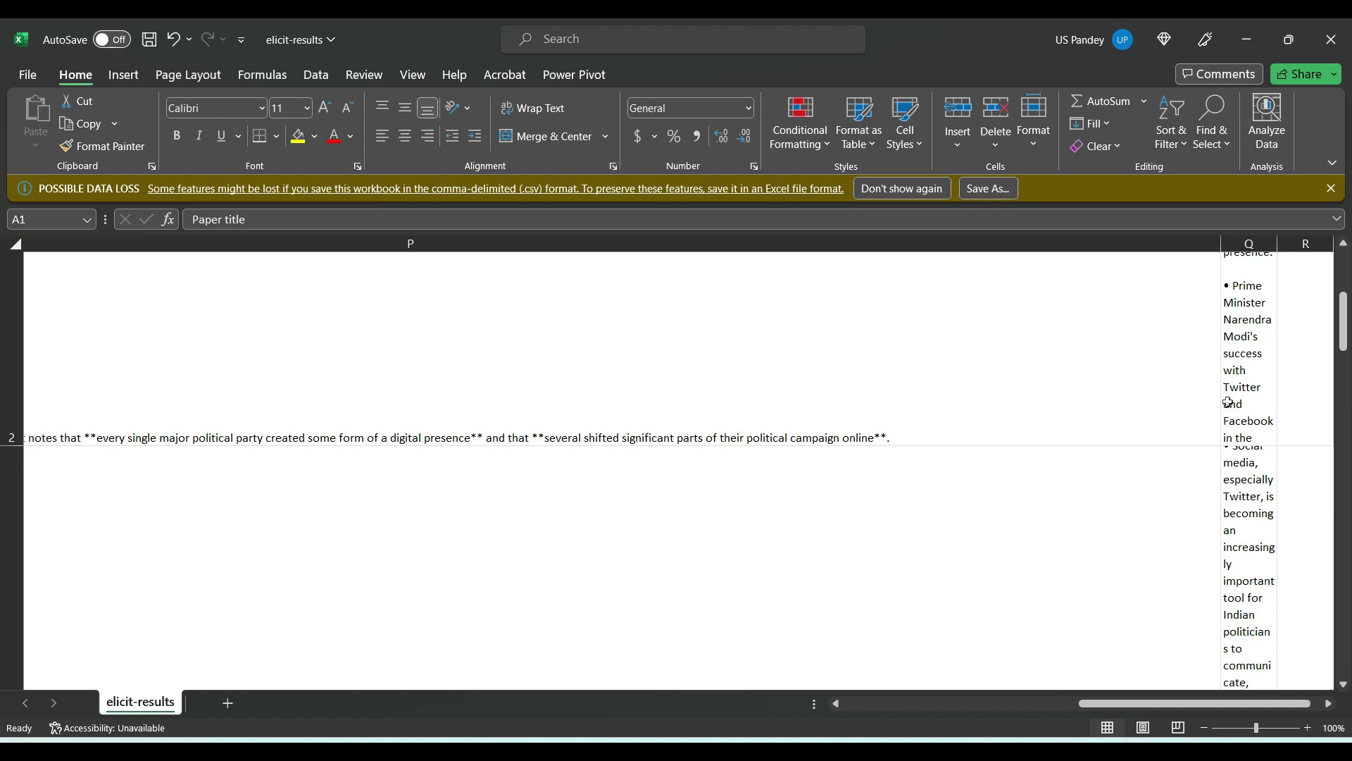
drag(1221, 244, 643, 310)
drag(1098, 703, 886, 708)
key(alt+Tab)
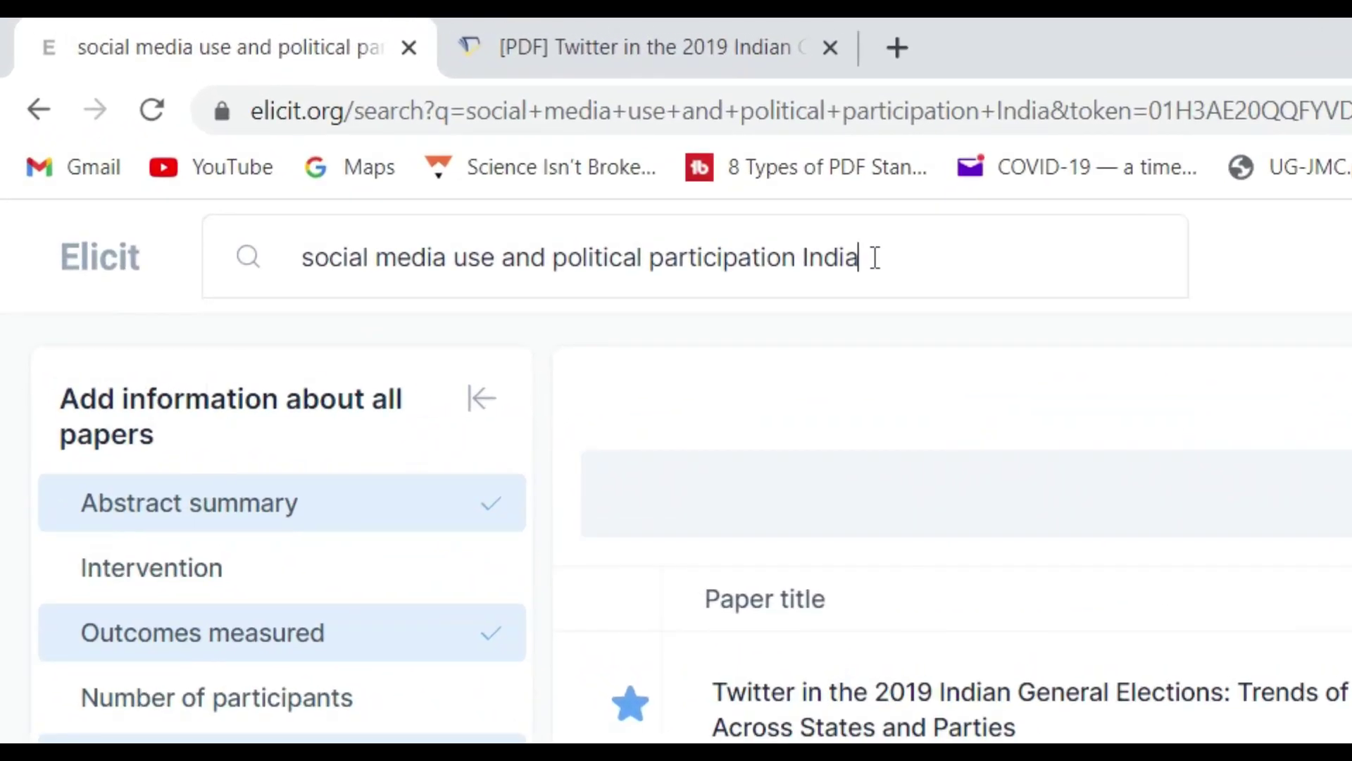
Step: Brainstorm question rephrasings from the India social media and political participation search
click(437, 138)
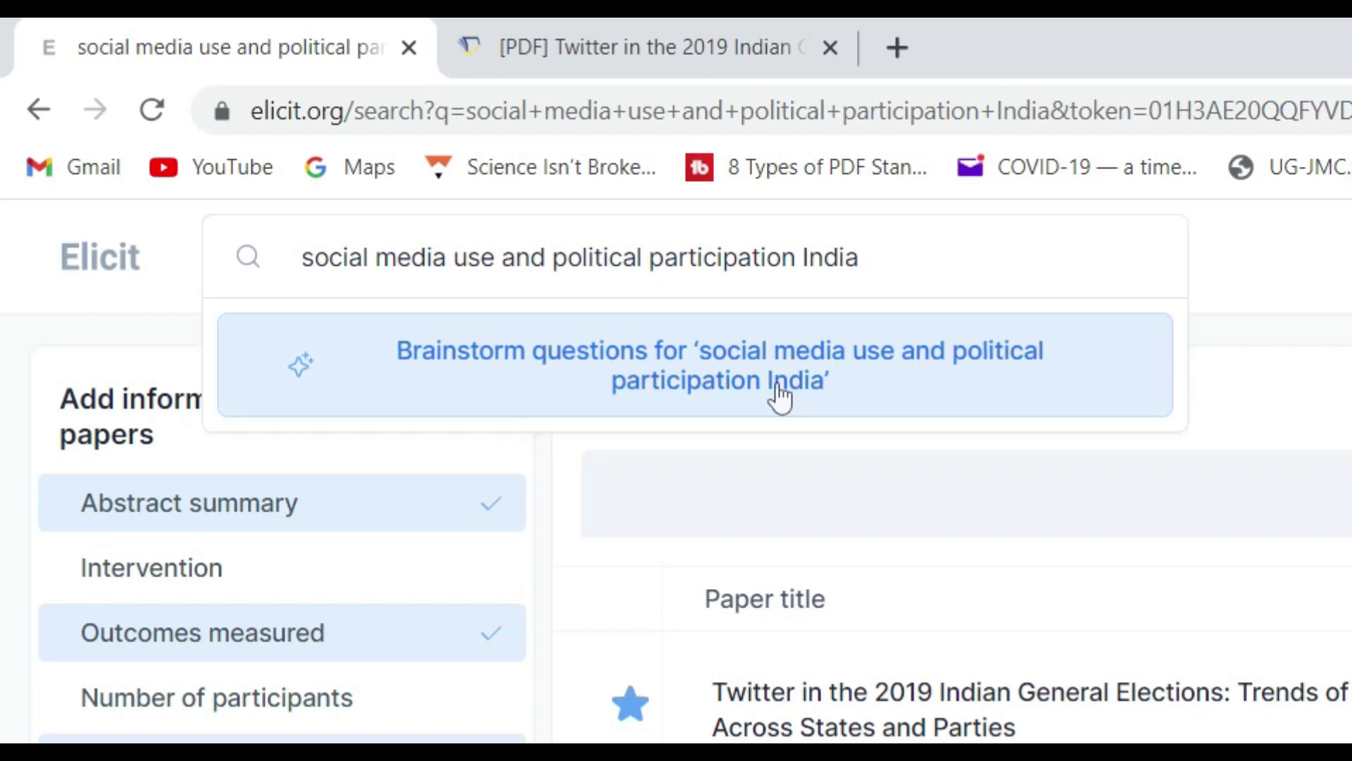
click(779, 396)
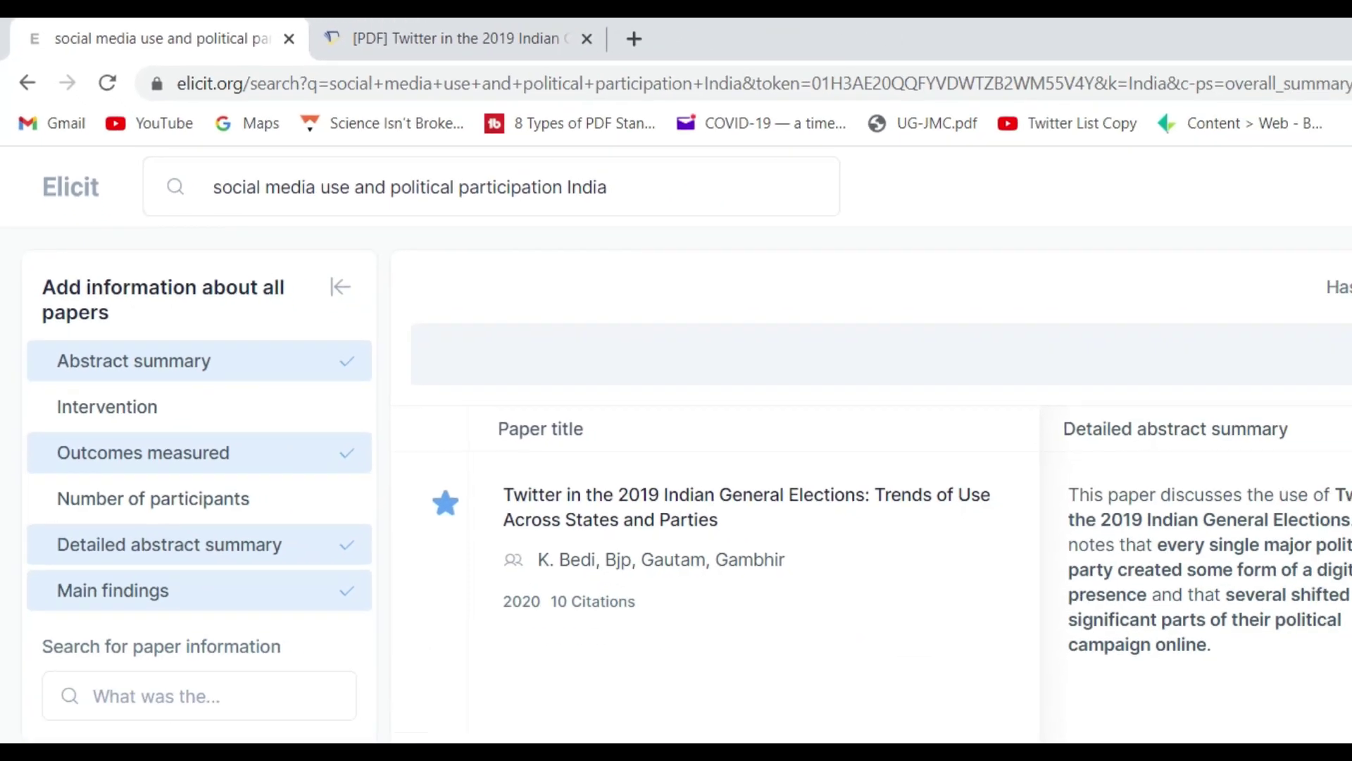
Step: Run the Brainstorm research questions task on the pasted India social media and political participation topic
click(1166, 138)
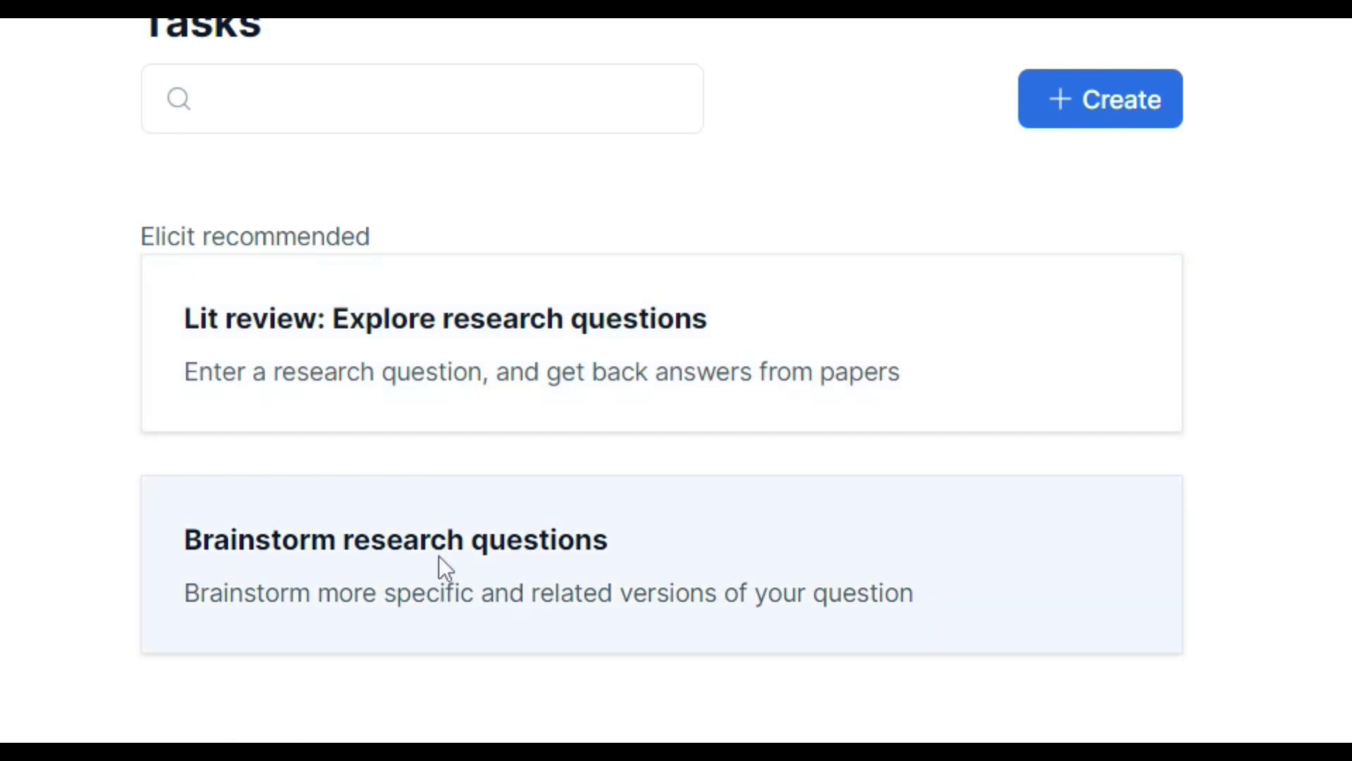
click(438, 555)
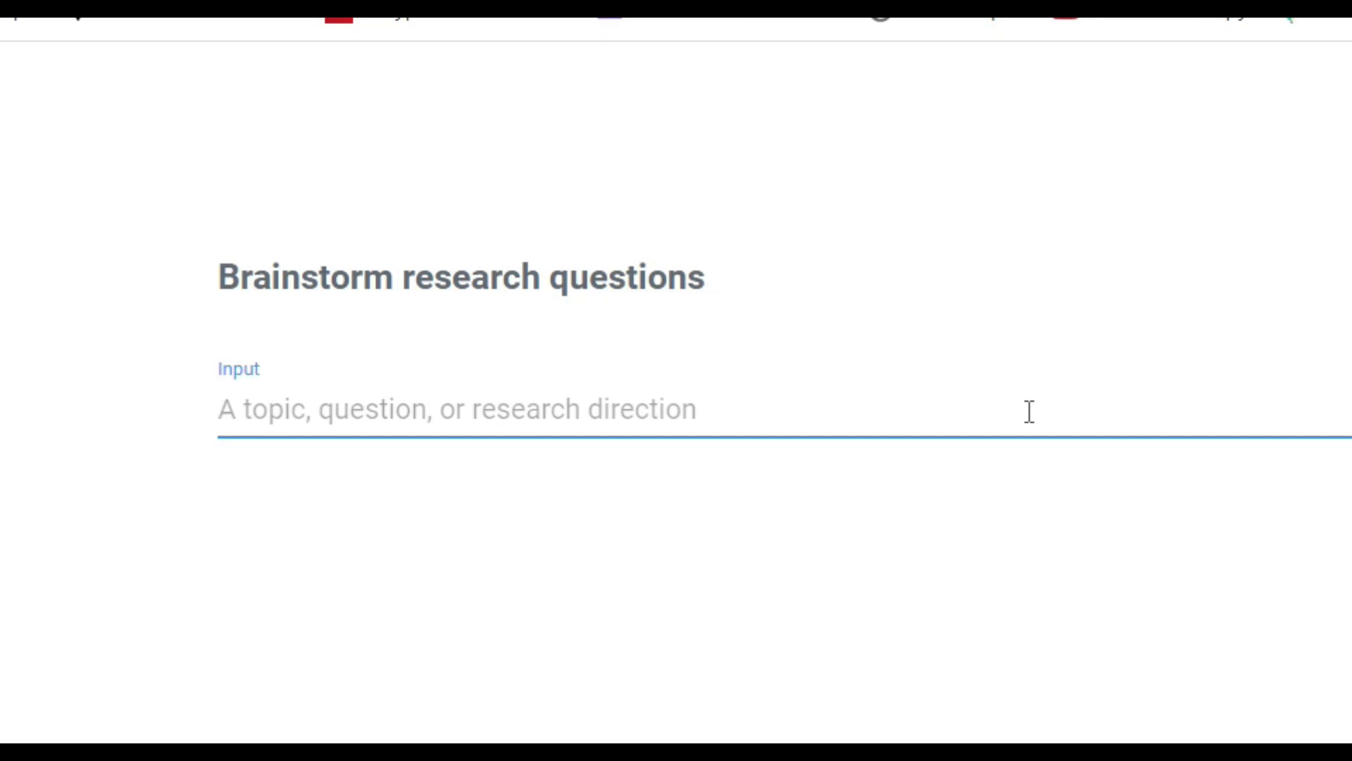
text(social media use and political participation in India)
key(Return)
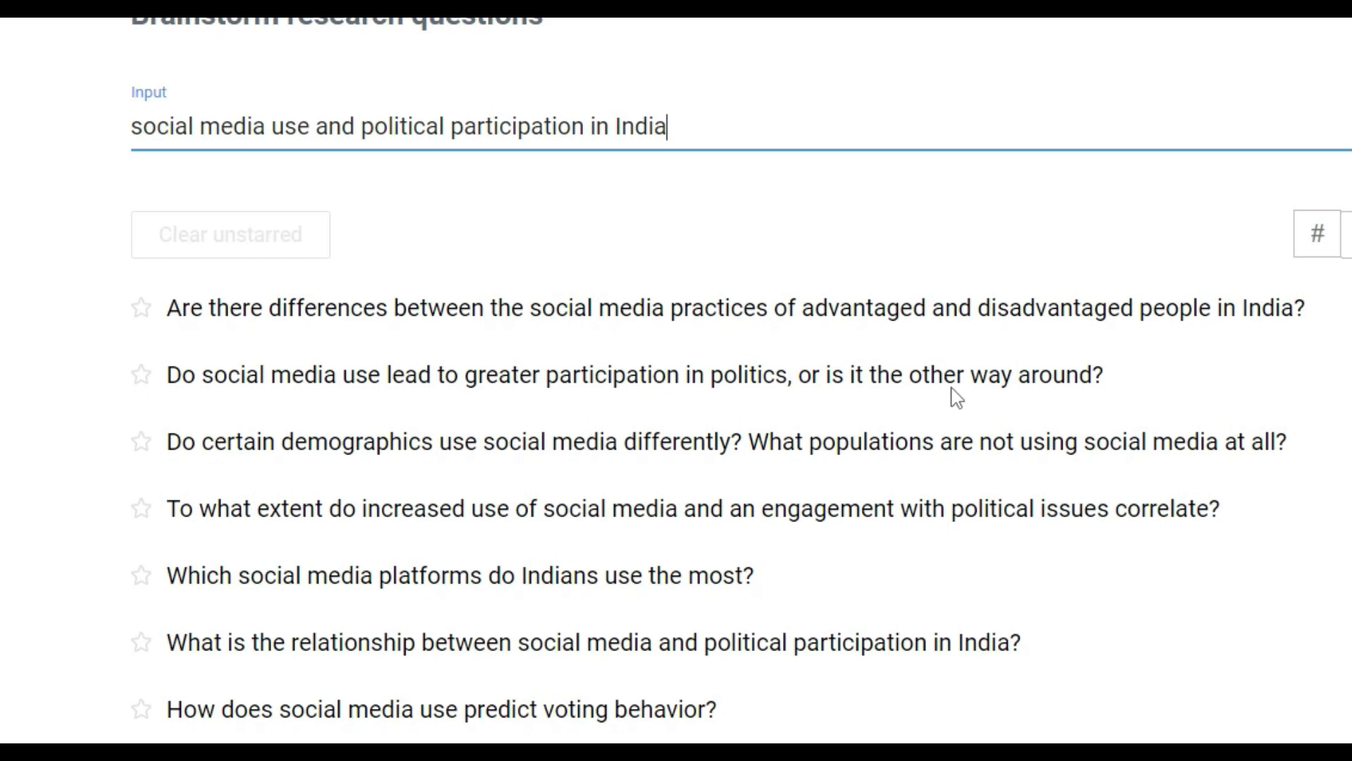
Step: Star the first five suggested brainstormed questions
scroll(793, 437, down, 2)
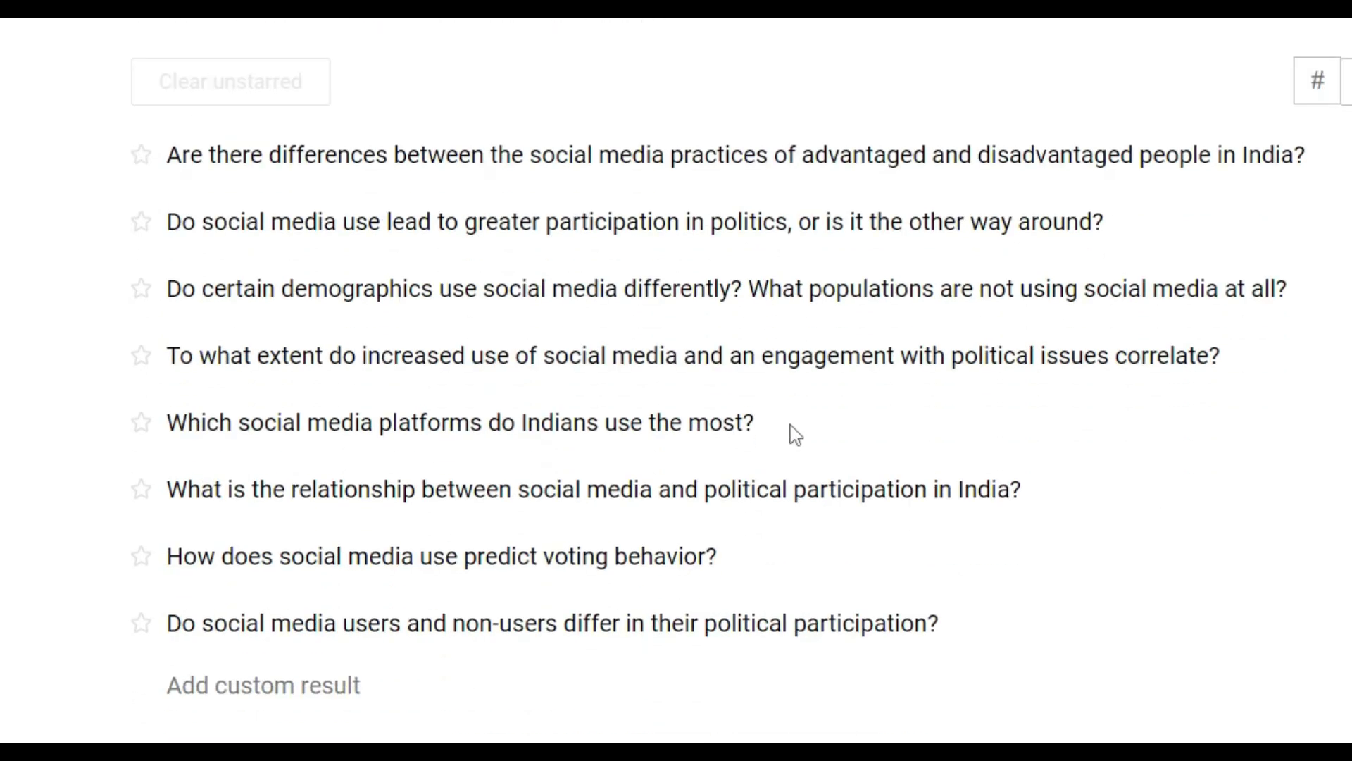
click(141, 157)
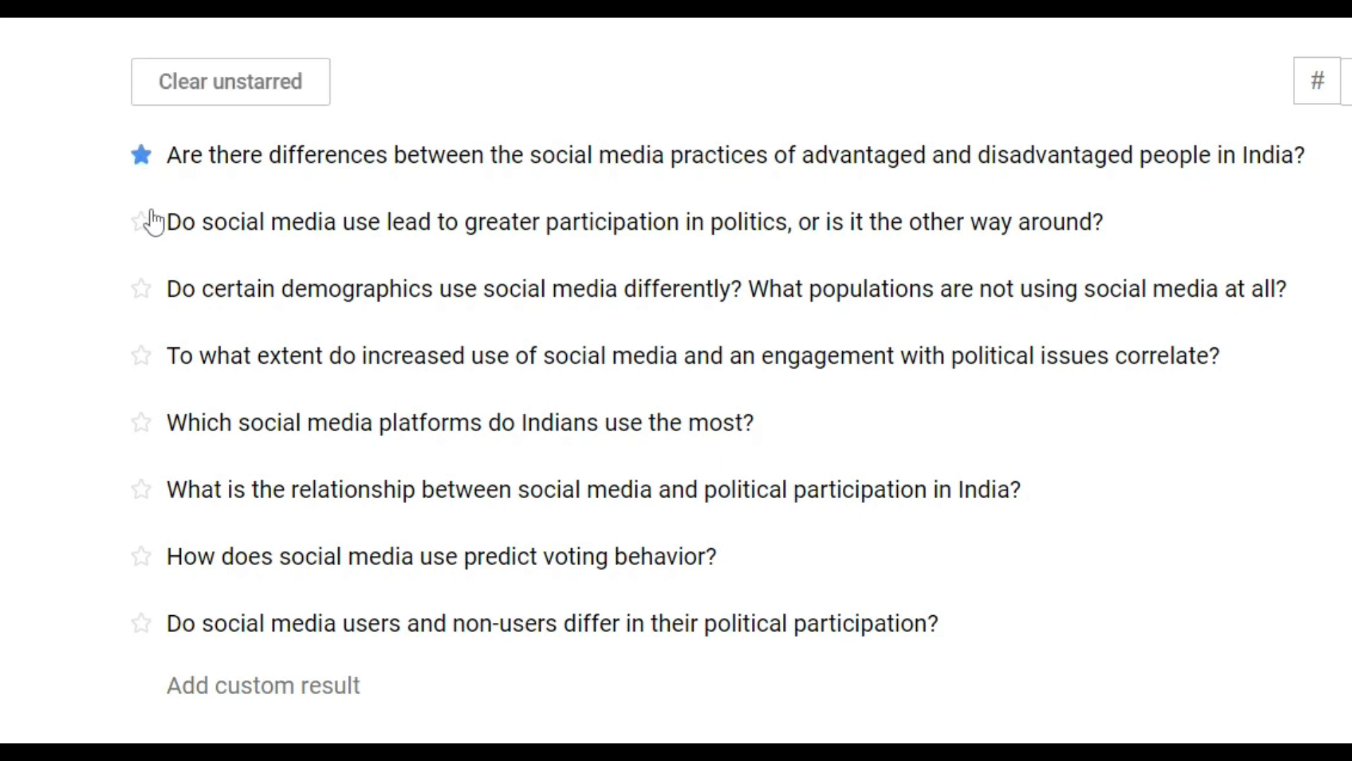
click(142, 222)
click(142, 289)
click(142, 355)
click(142, 423)
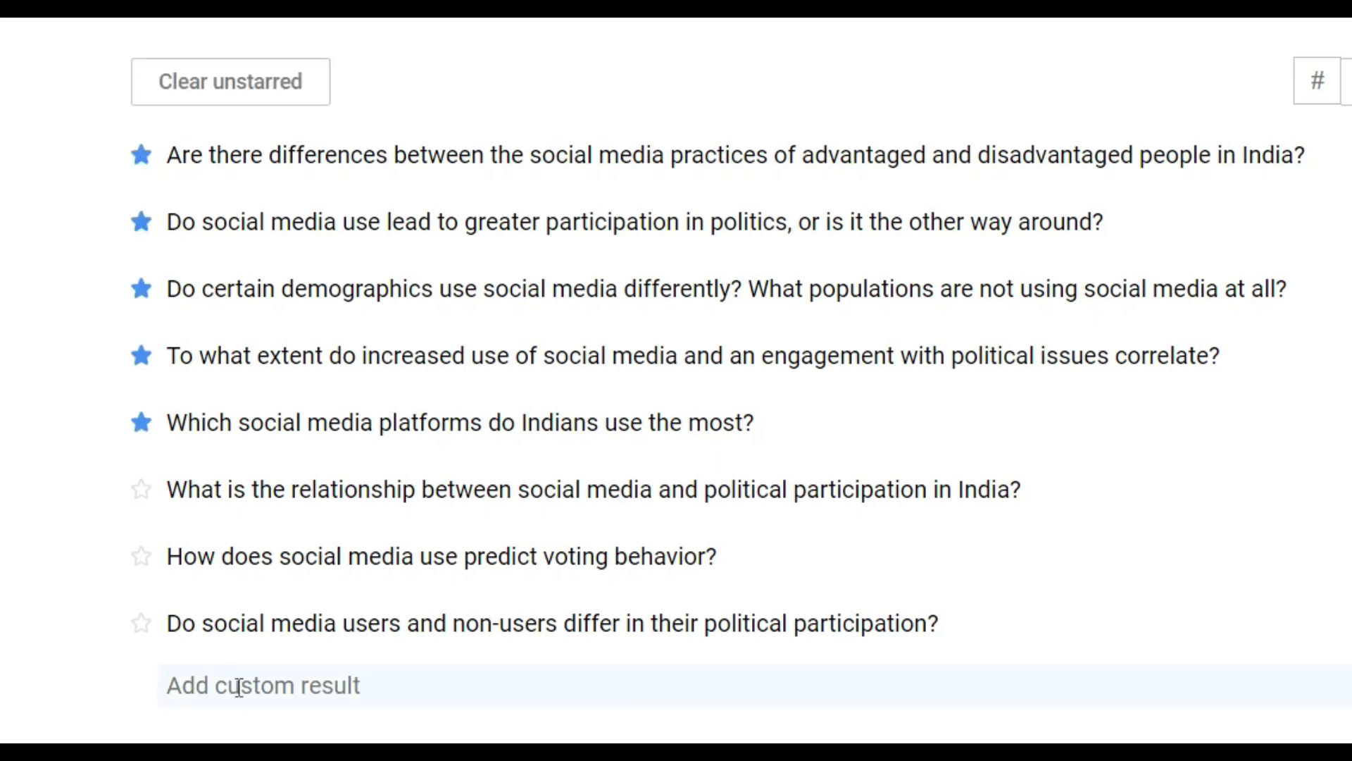
Step: Add 'Does social media use differ by political preferences' as a custom question
click(311, 687)
text(Does social media use differ by poli)
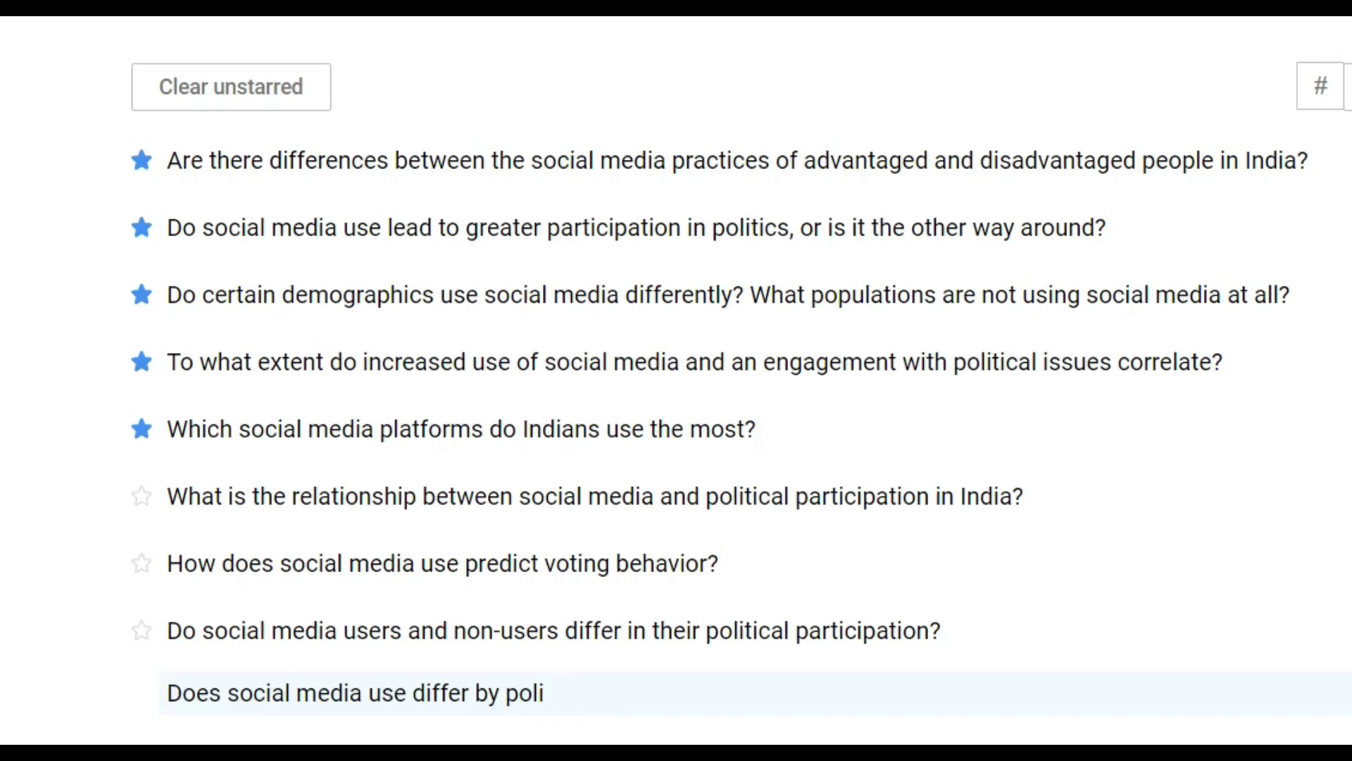
text(tical pr)
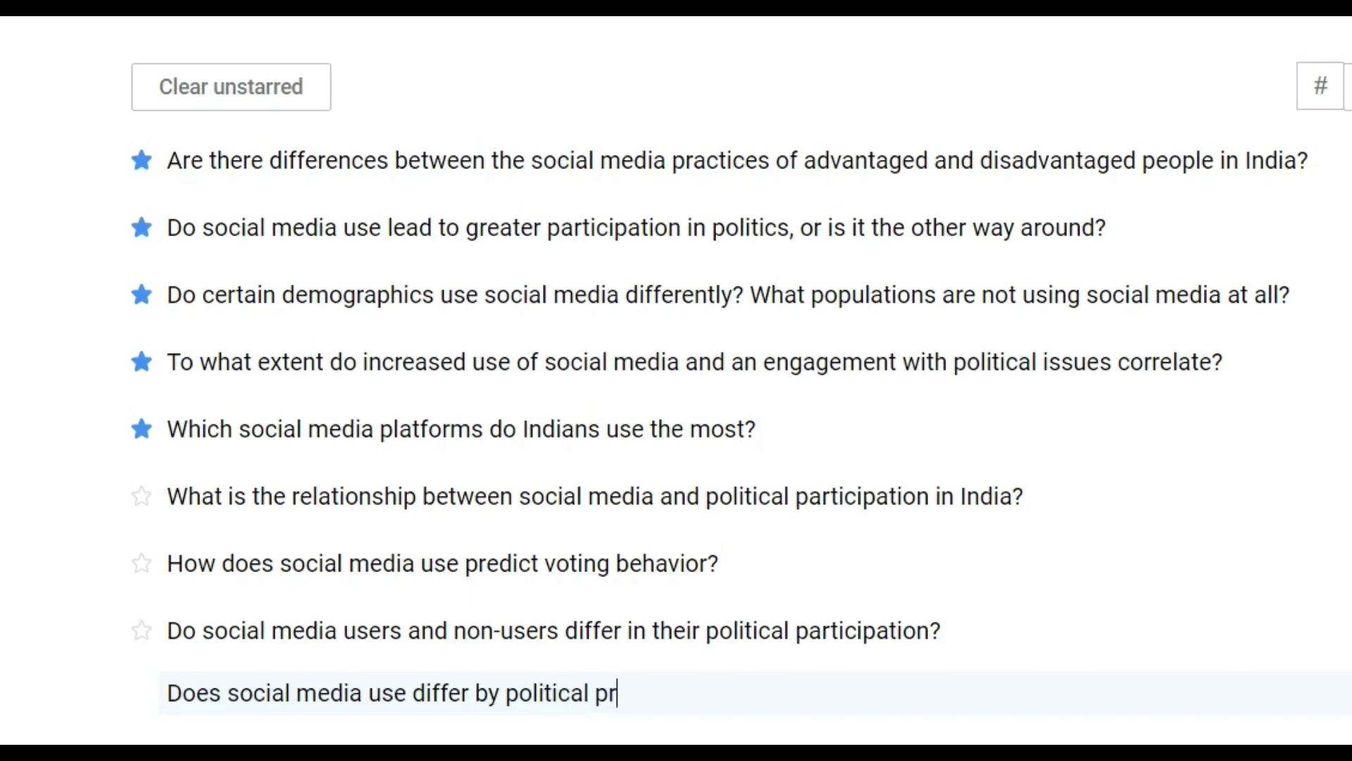
text(eference)
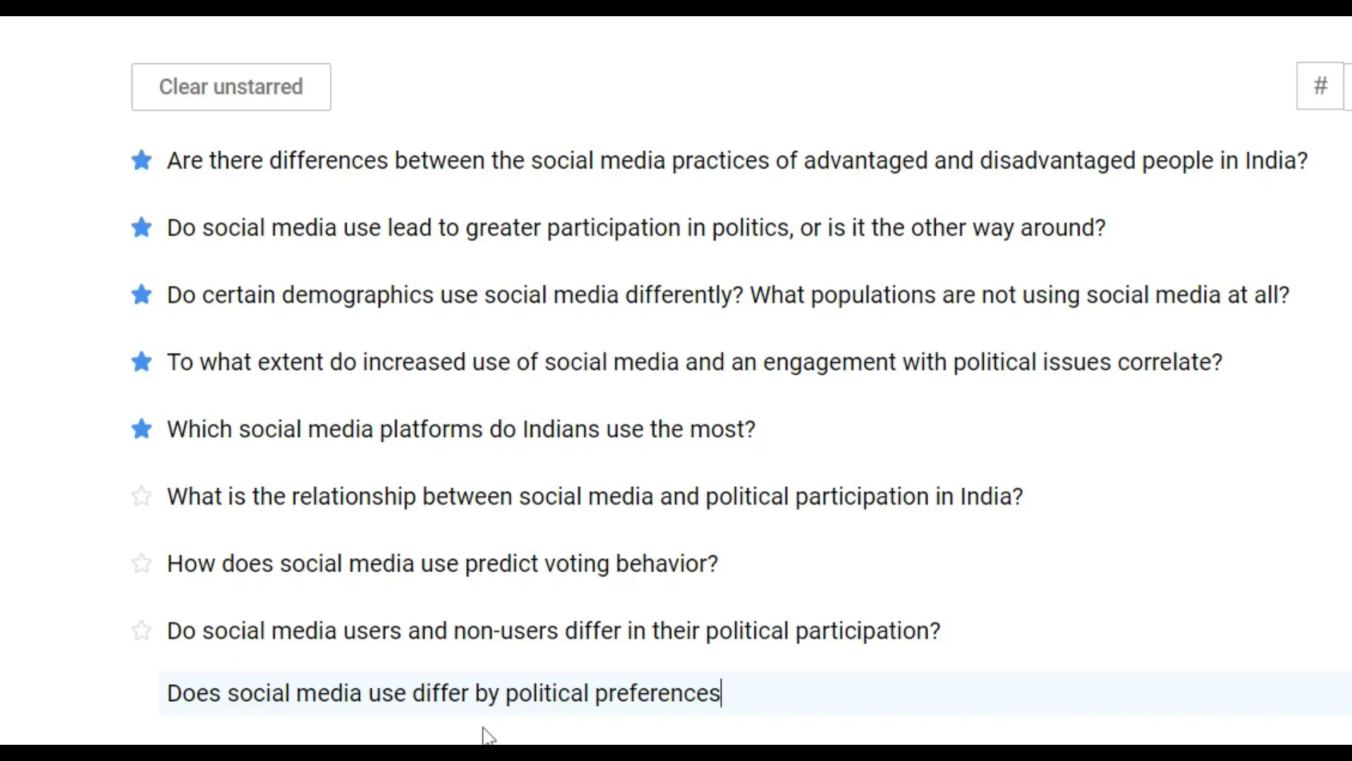
text(s)
key(Return)
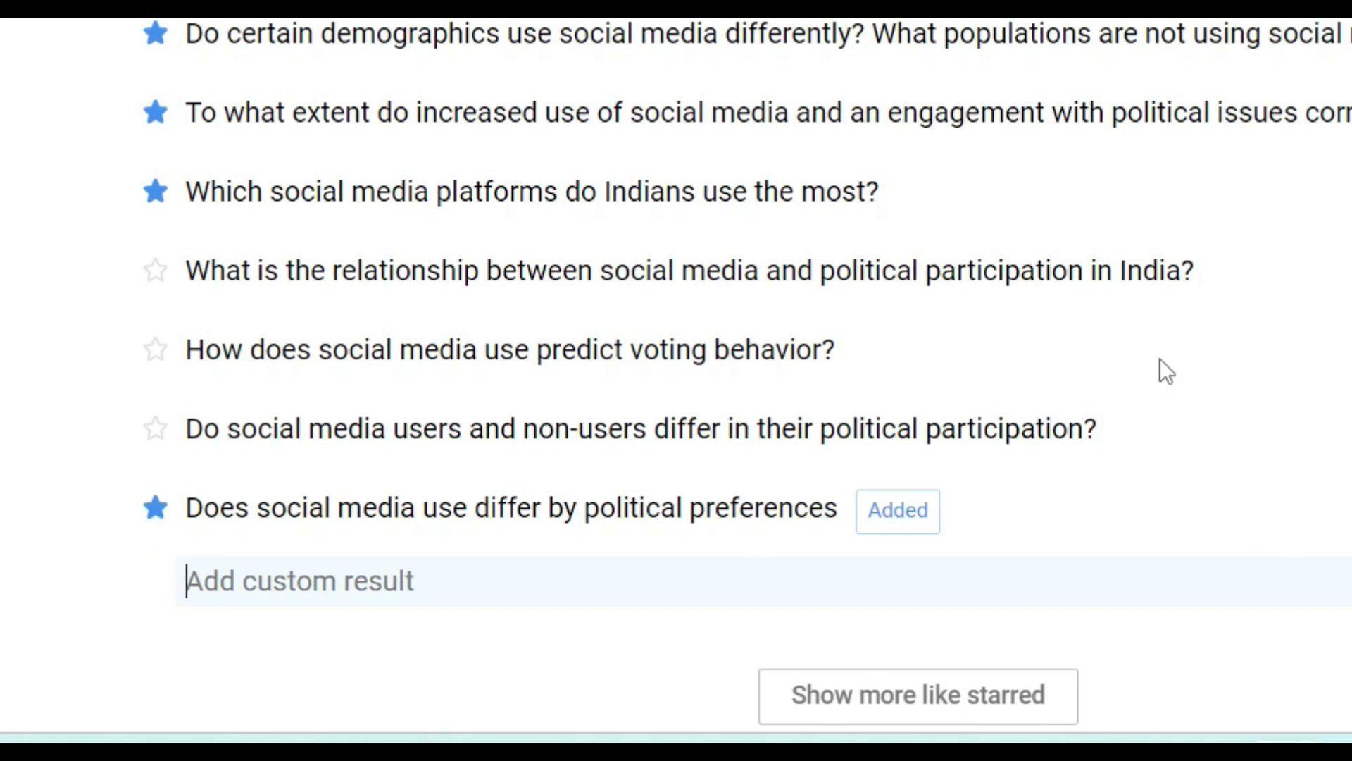
Step: Load more questions like the starred ones and star the new urban-versus-rural social media question
scroll(1160, 368, down, 1)
click(903, 625)
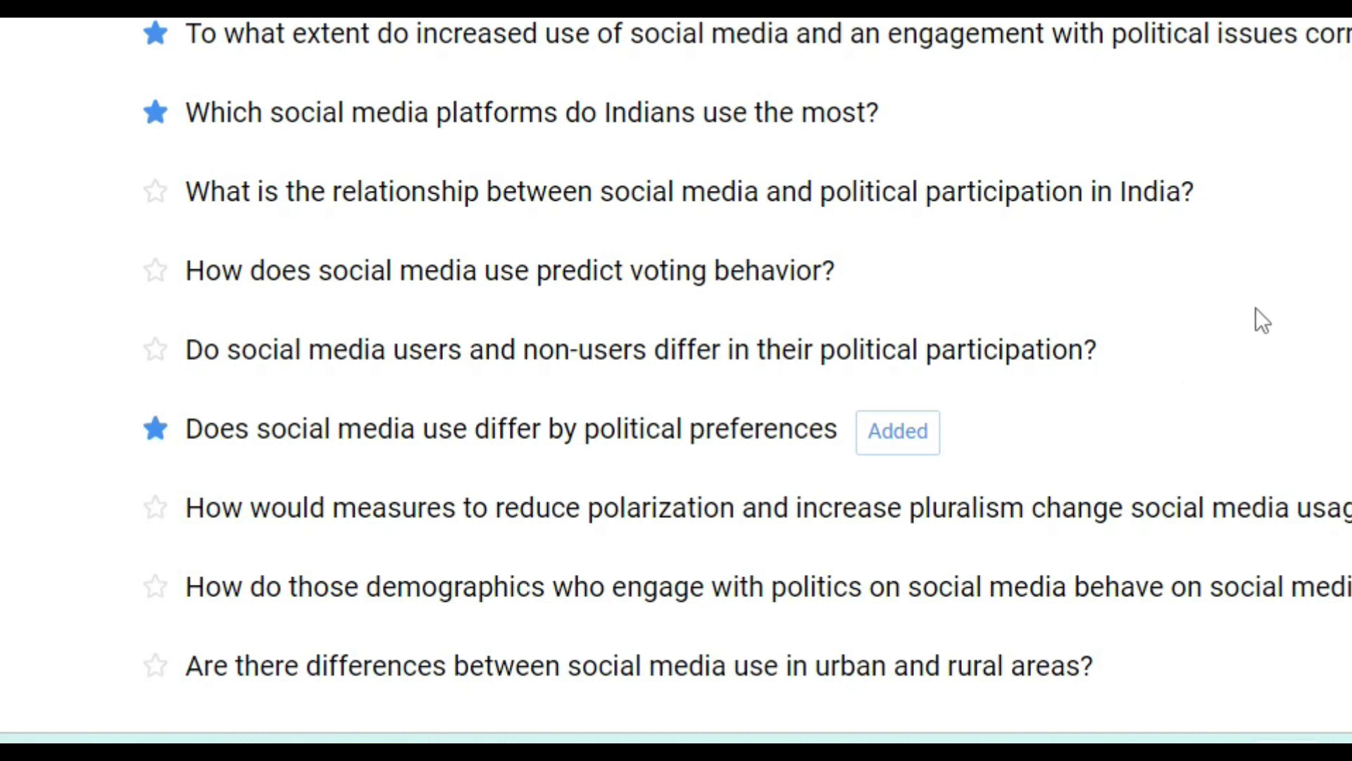
scroll(1257, 308, down, 4)
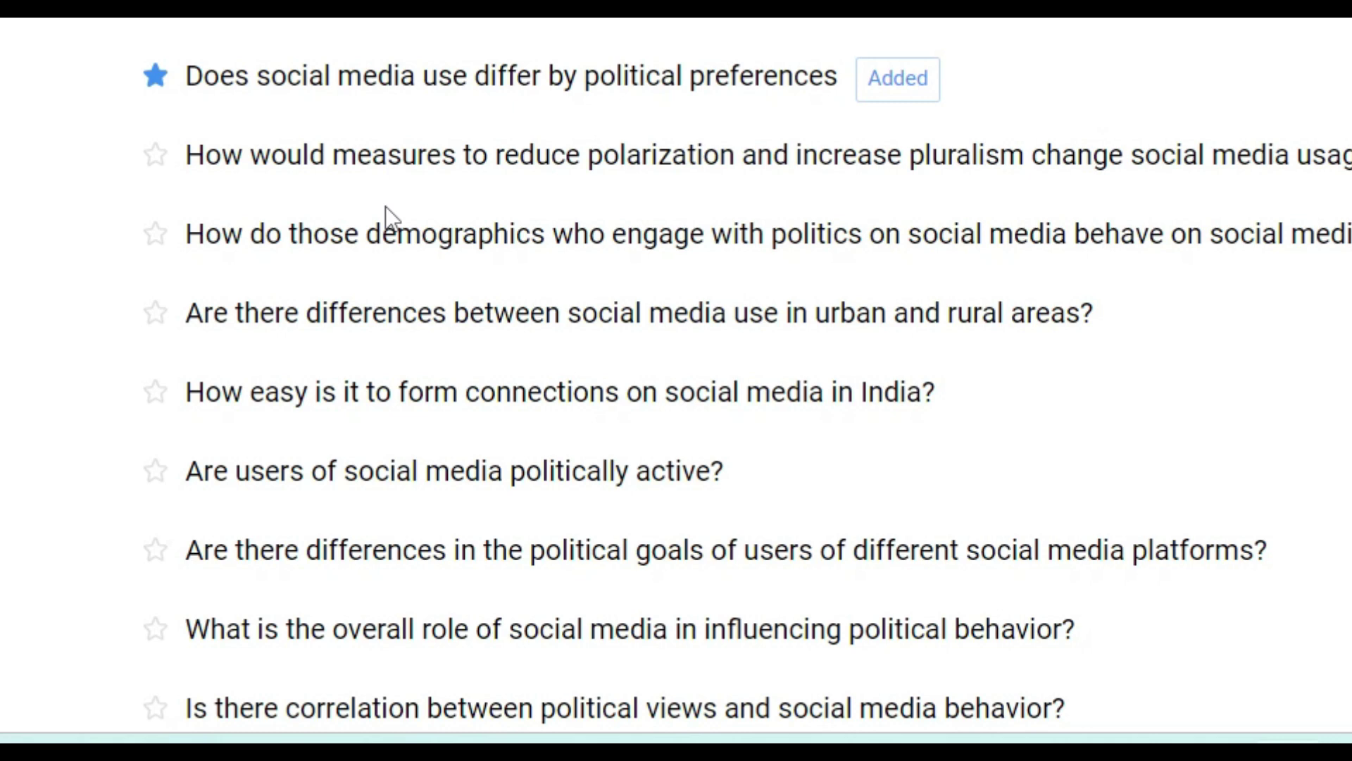
scroll(342, 309, down, 3)
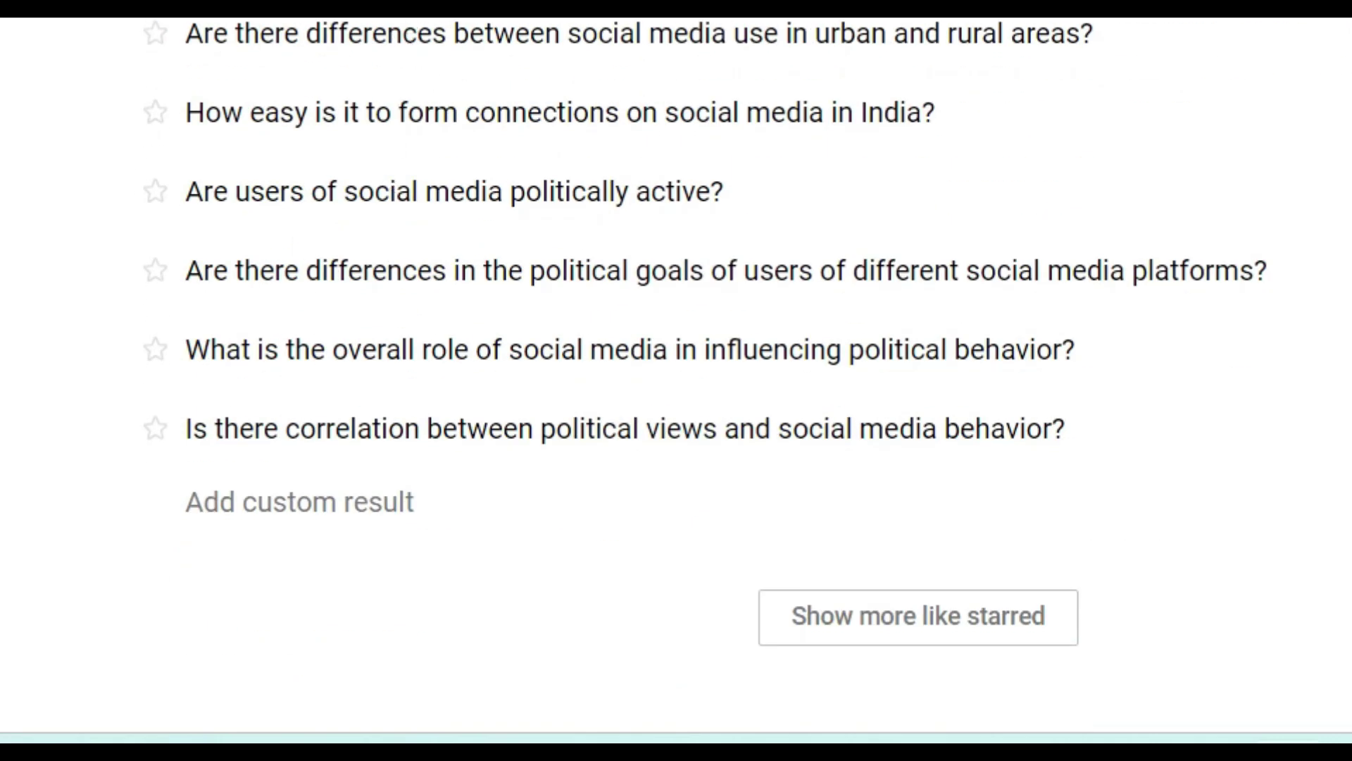
click(155, 34)
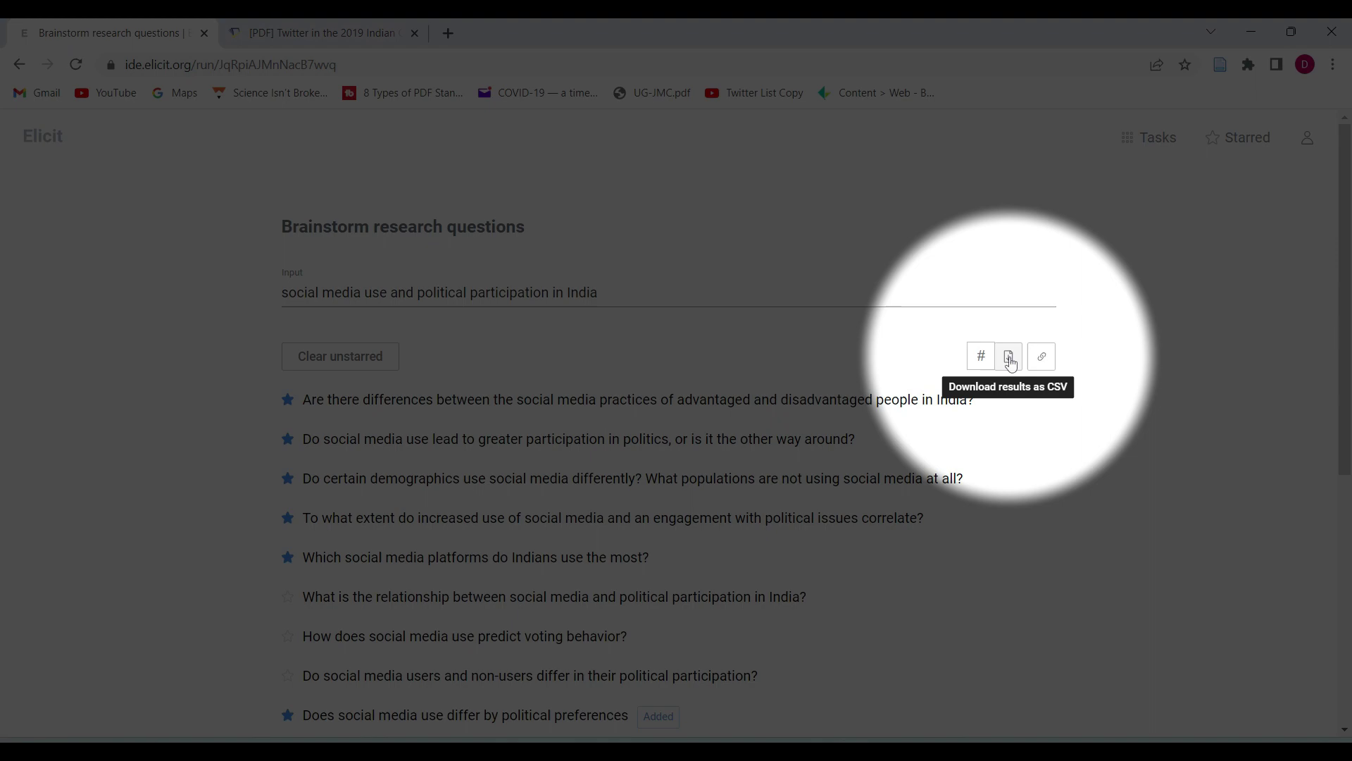
Step: Review the Starred items page, including the starred brainstormed questions and papers
click(1237, 138)
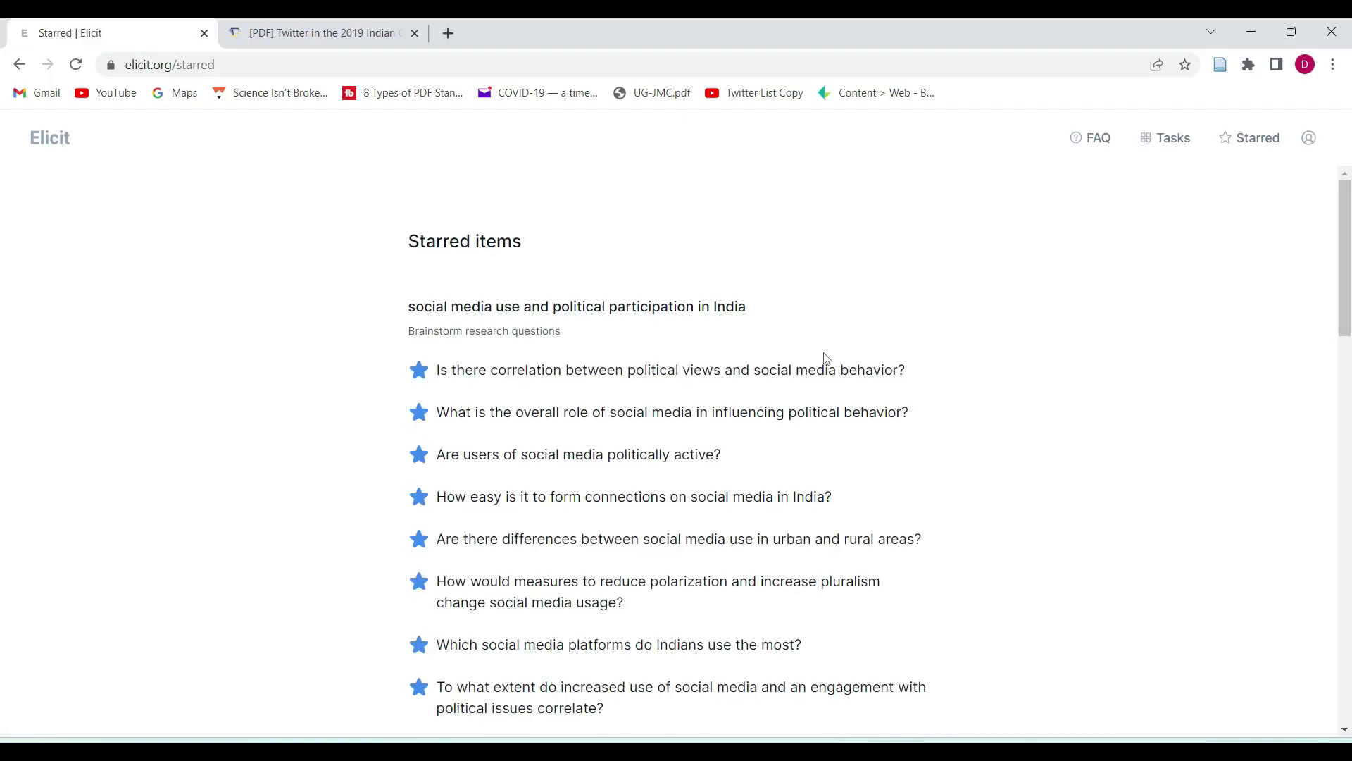
scroll(795, 438, down, 4)
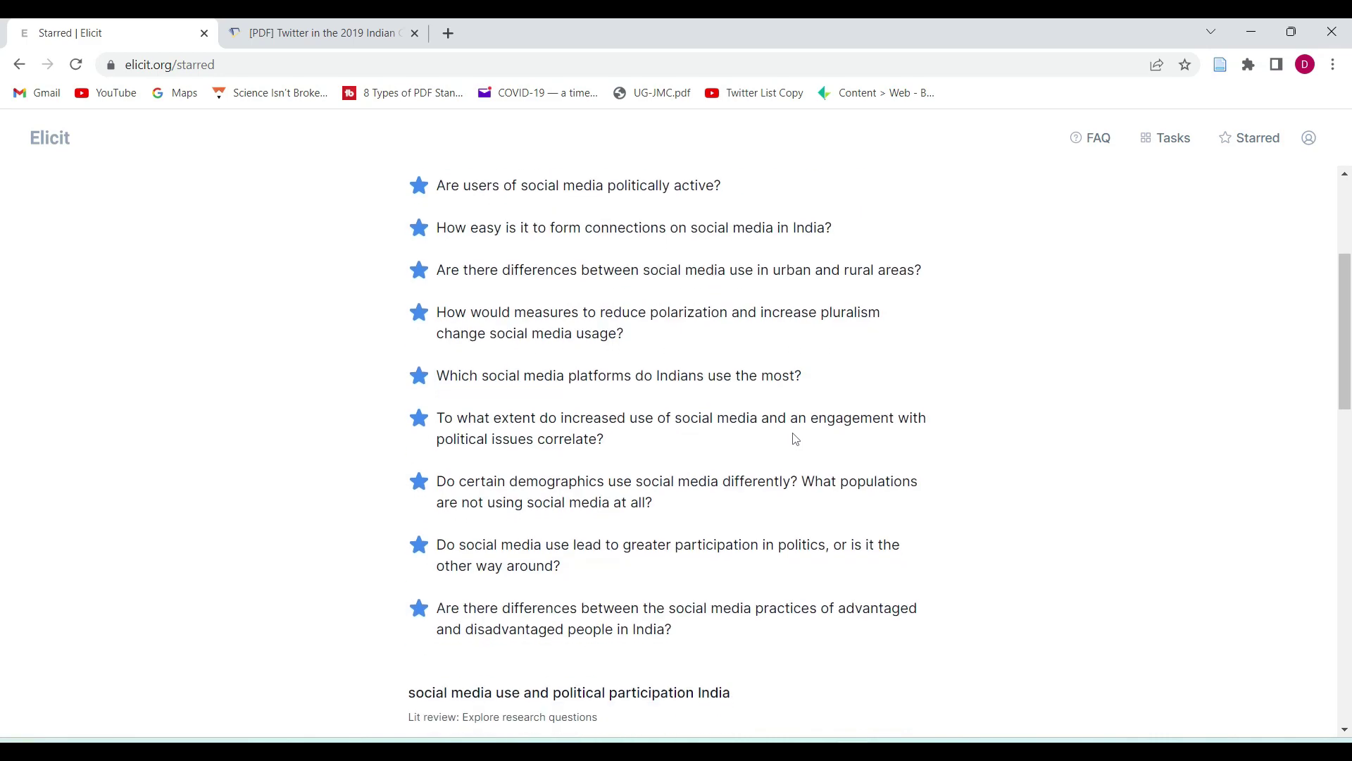
scroll(796, 439, down, 4)
scroll(795, 439, down, 5)
scroll(794, 437, up, 8)
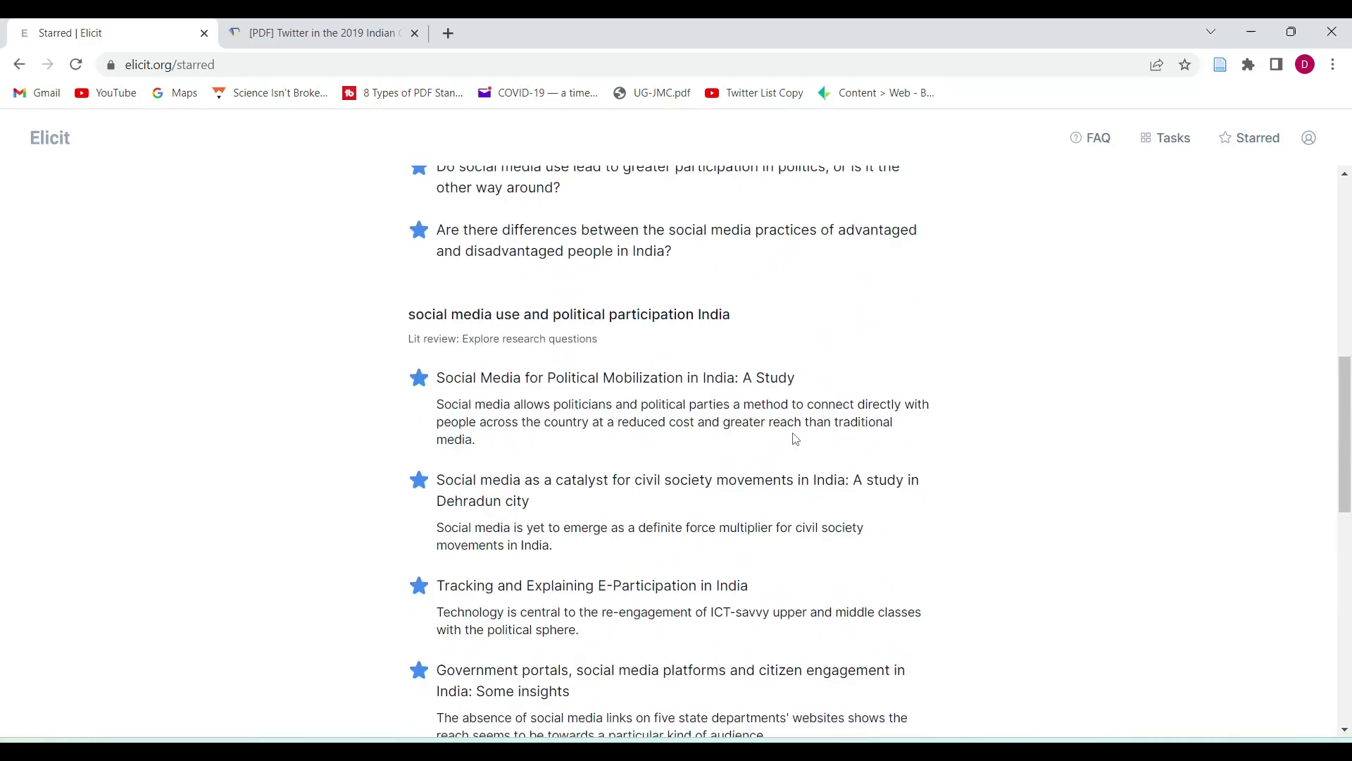
scroll(794, 433, up, 5)
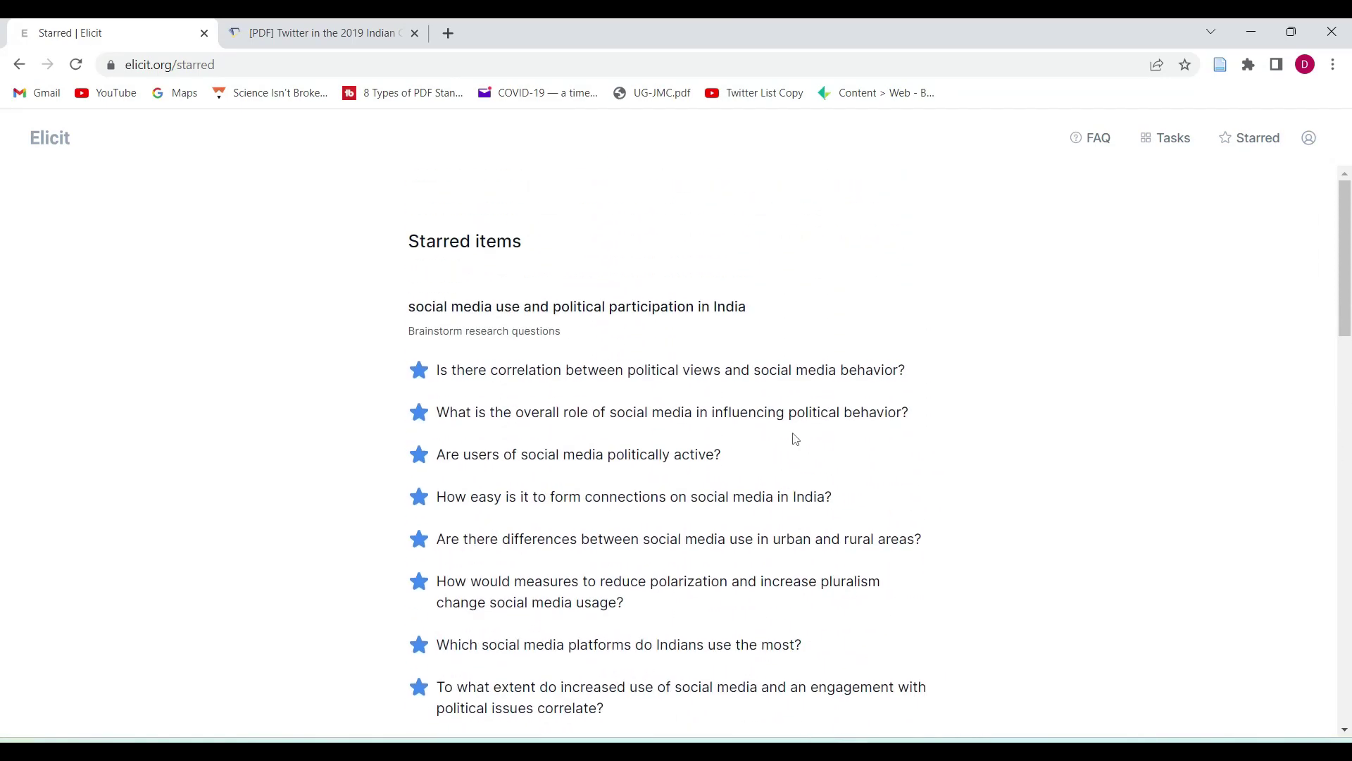
scroll(793, 435, down, 14)
scroll(794, 435, up, 15)
drag(438, 373, 462, 453)
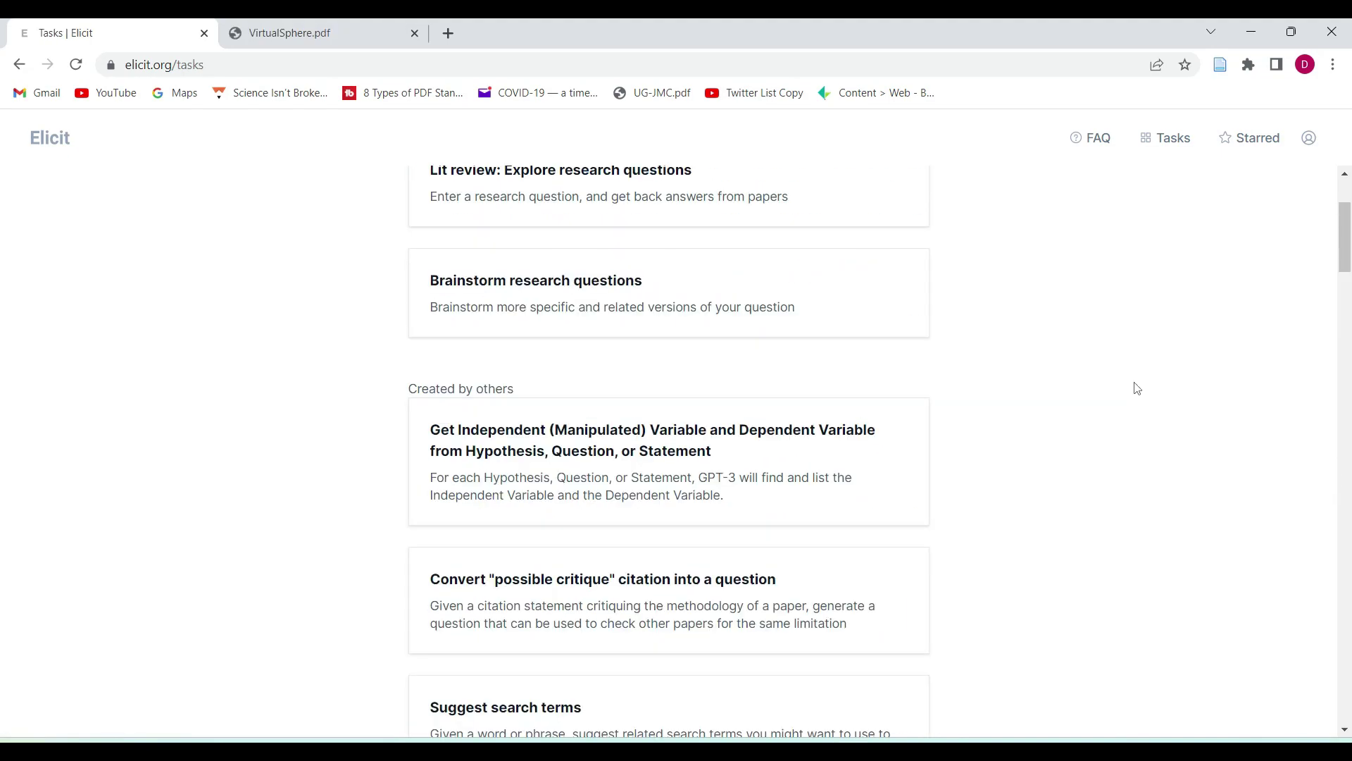
Step: Browse the Tasks page cards and open the Abstract summarization task
scroll(1085, 443, up, 3)
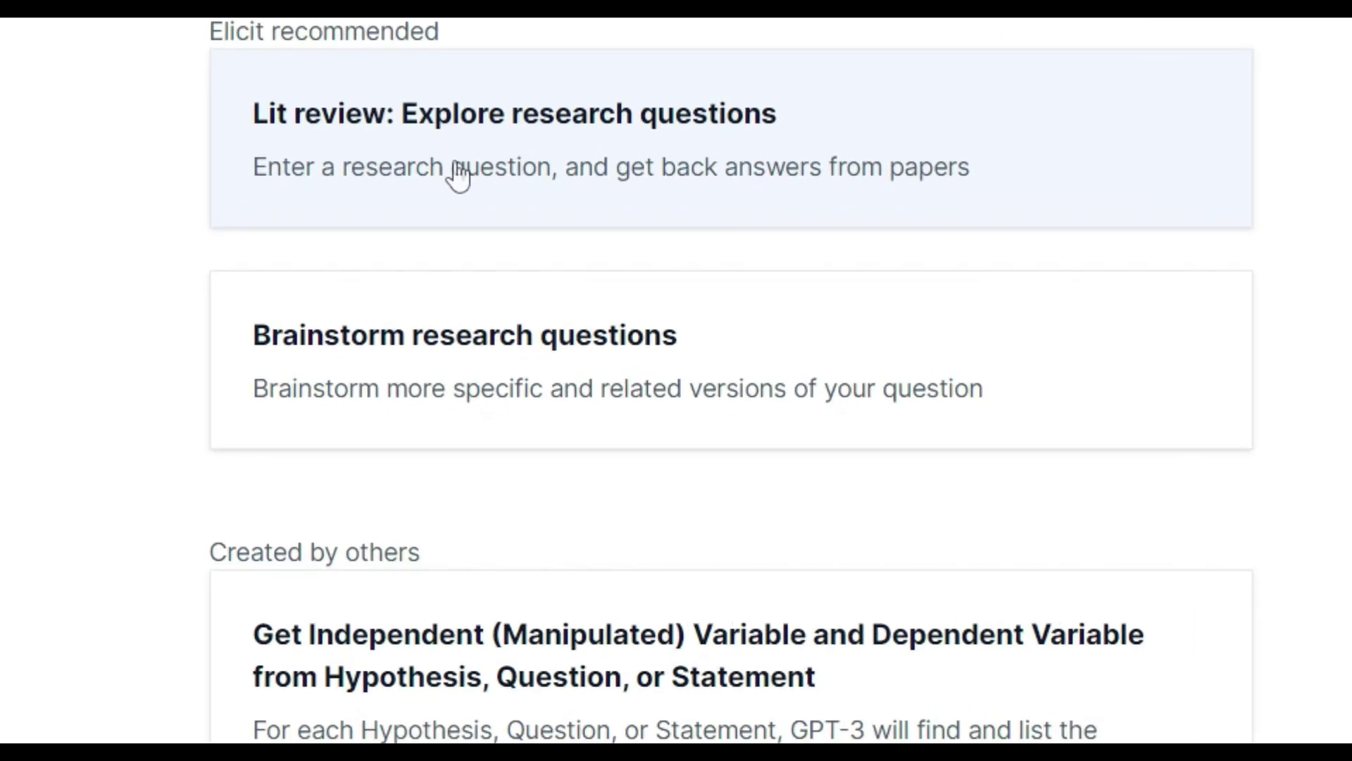
scroll(468, 369, down, 5)
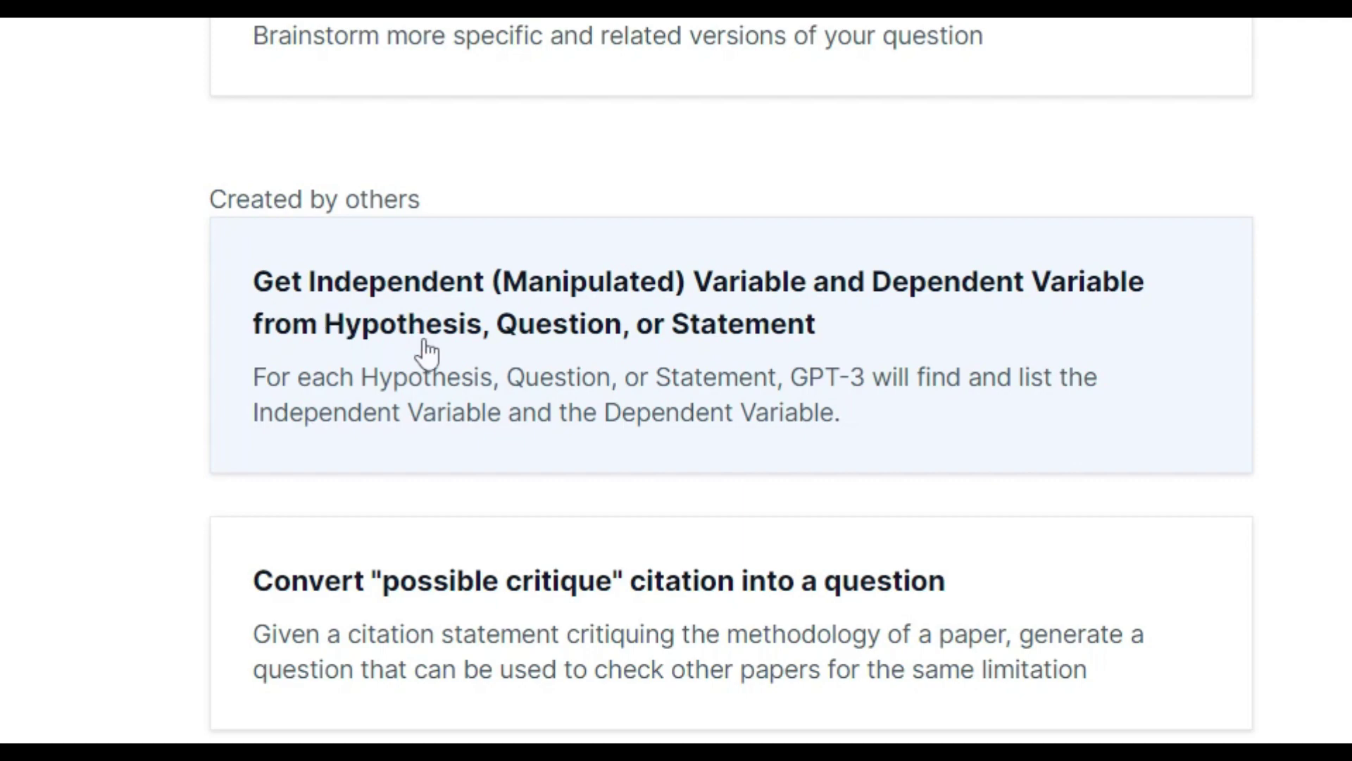
scroll(425, 343, down, 5)
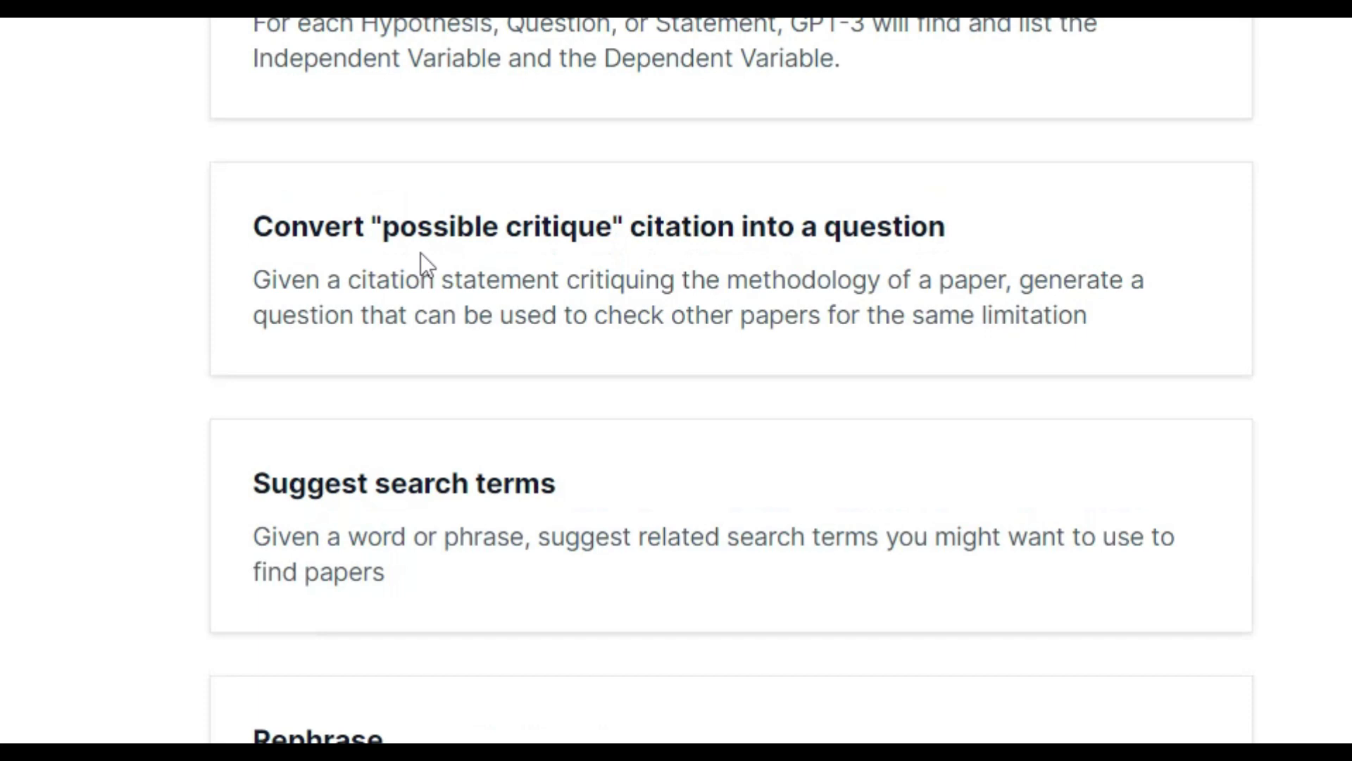
scroll(425, 262, up, 2)
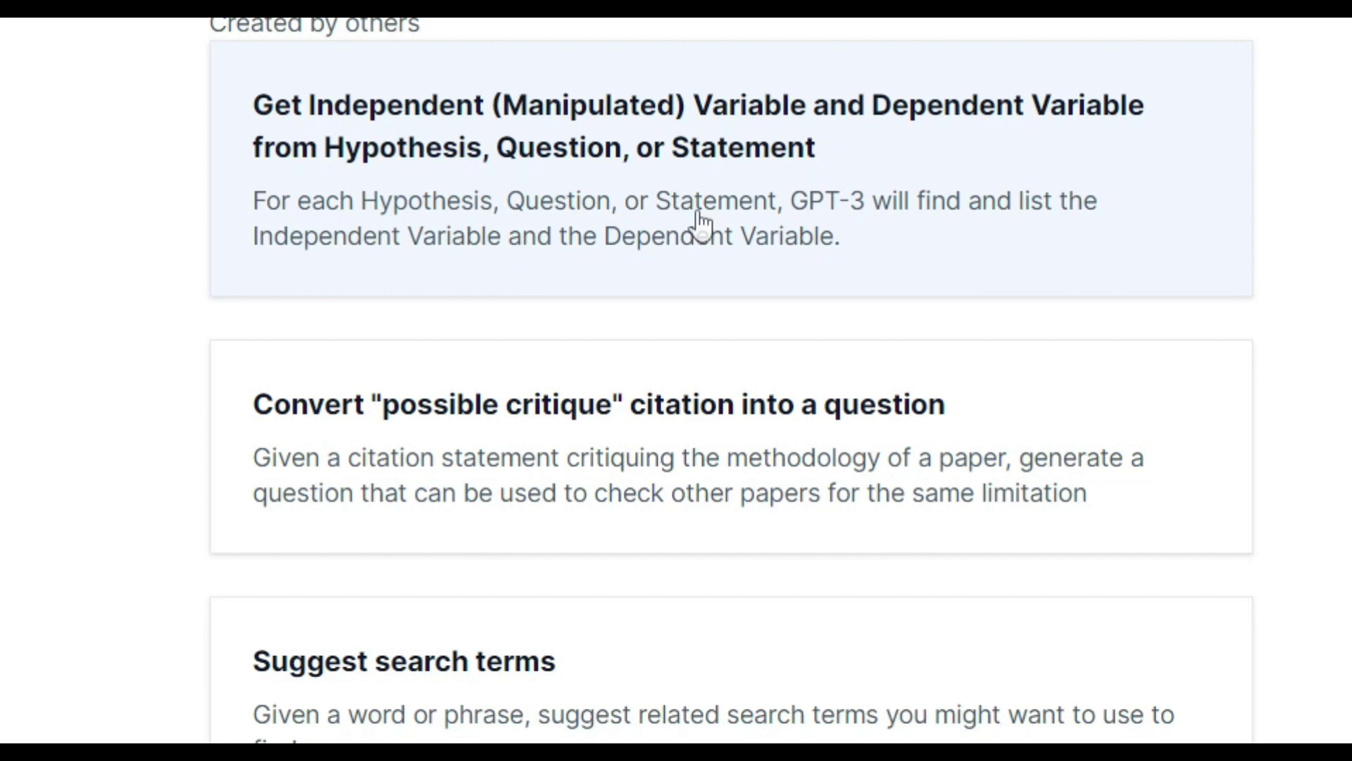
scroll(700, 218, down, 5)
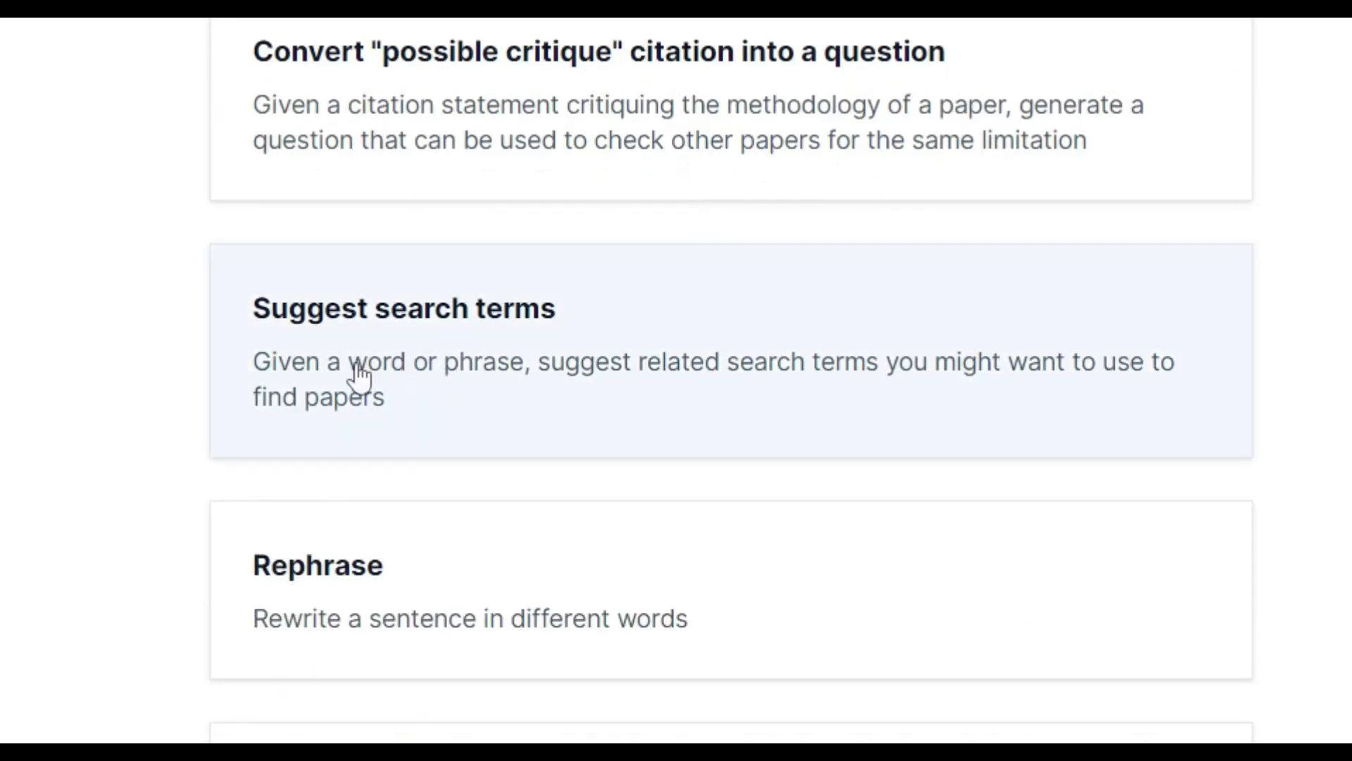
scroll(352, 584, down, 2)
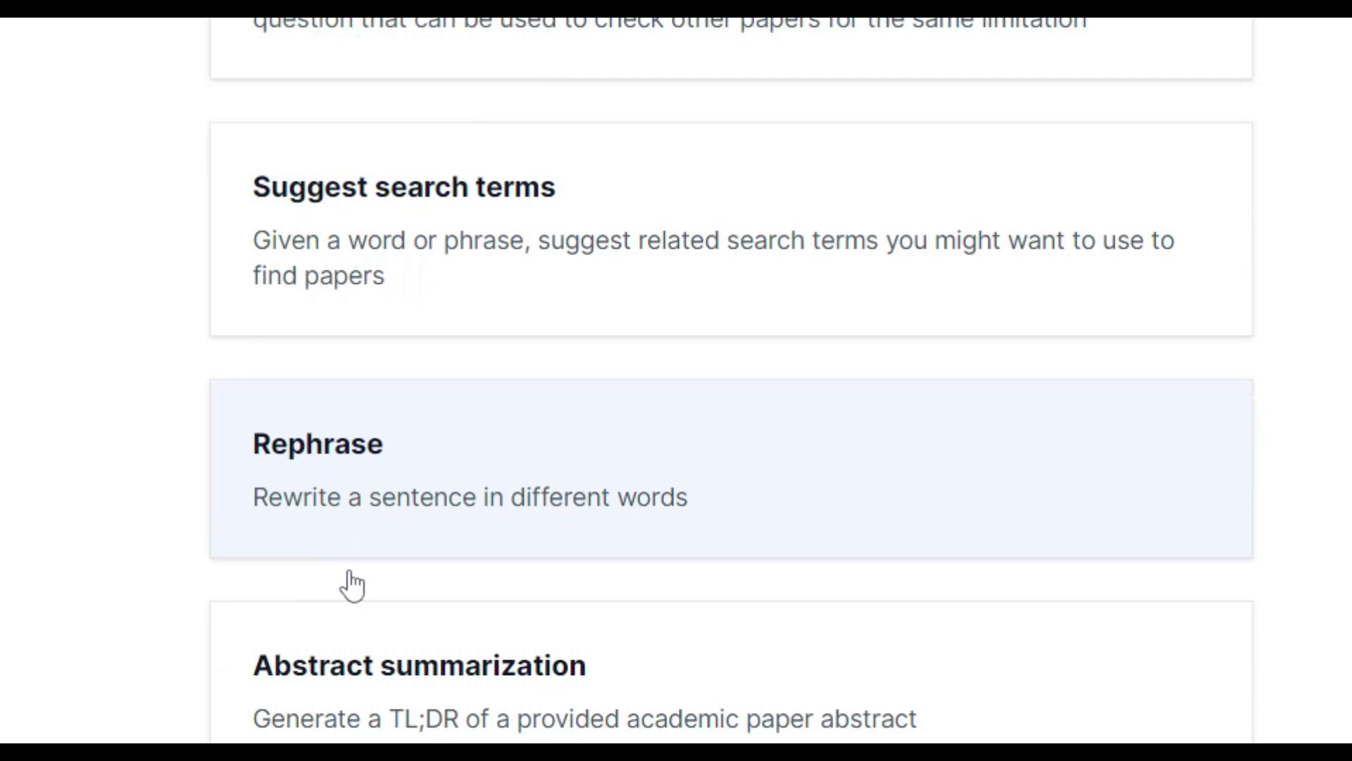
scroll(353, 584, down, 3)
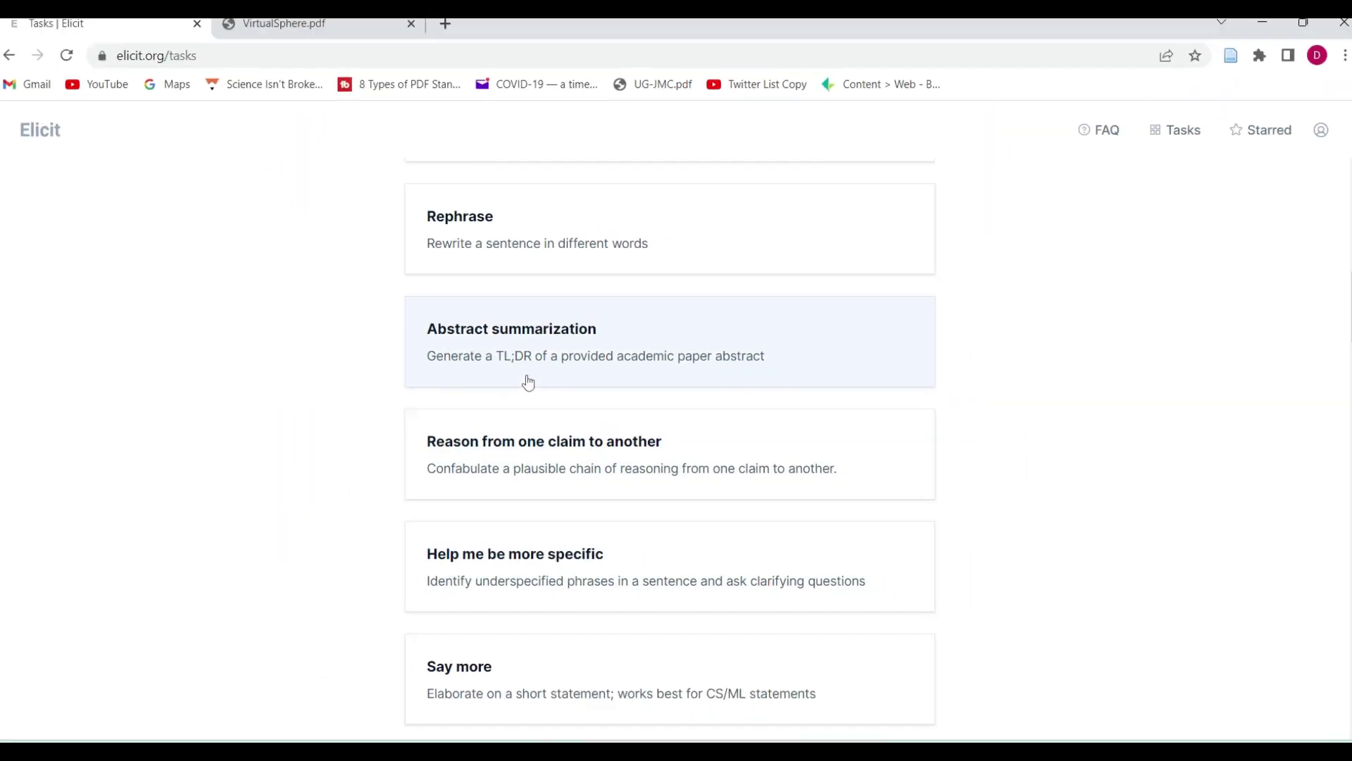
click(525, 352)
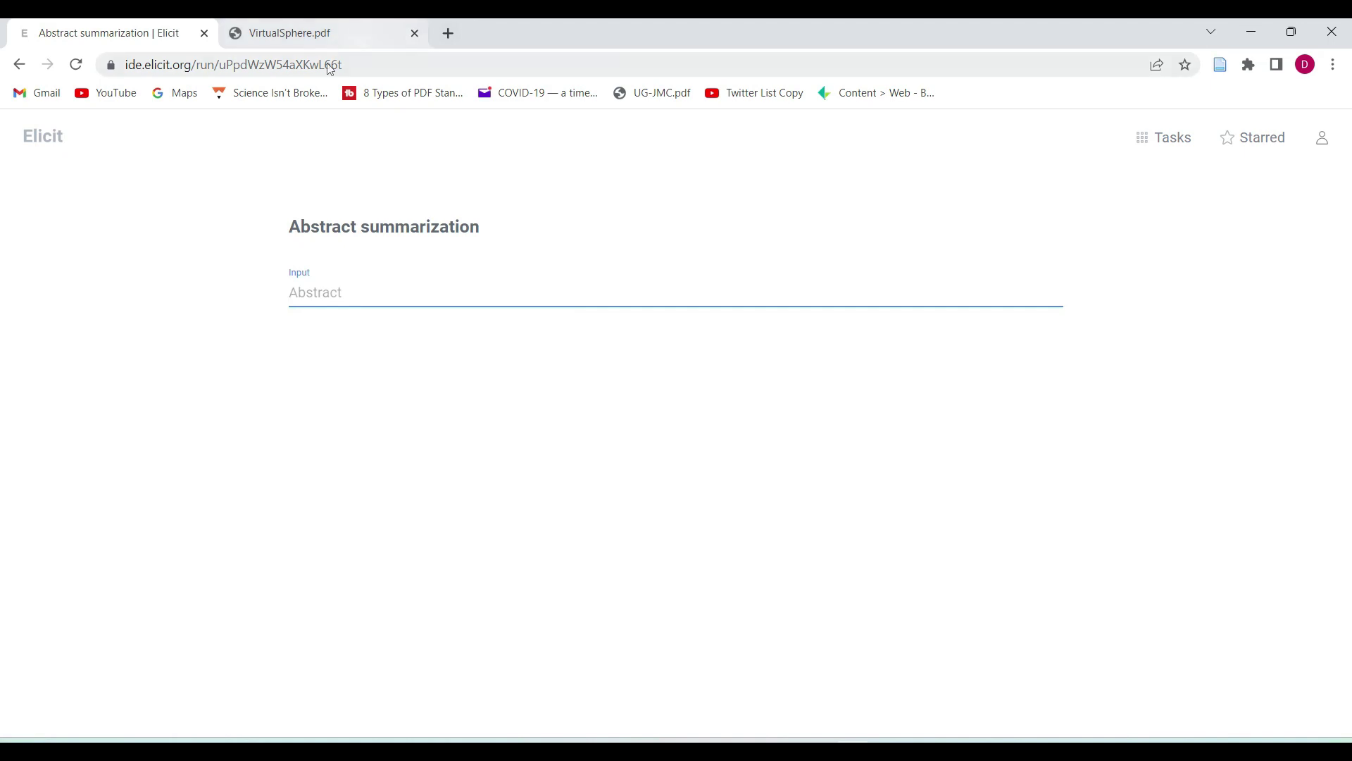
Step: Copy the abstract of VirtualSphere.pdf from the PDF viewer and return to the Elicit tab
click(323, 33)
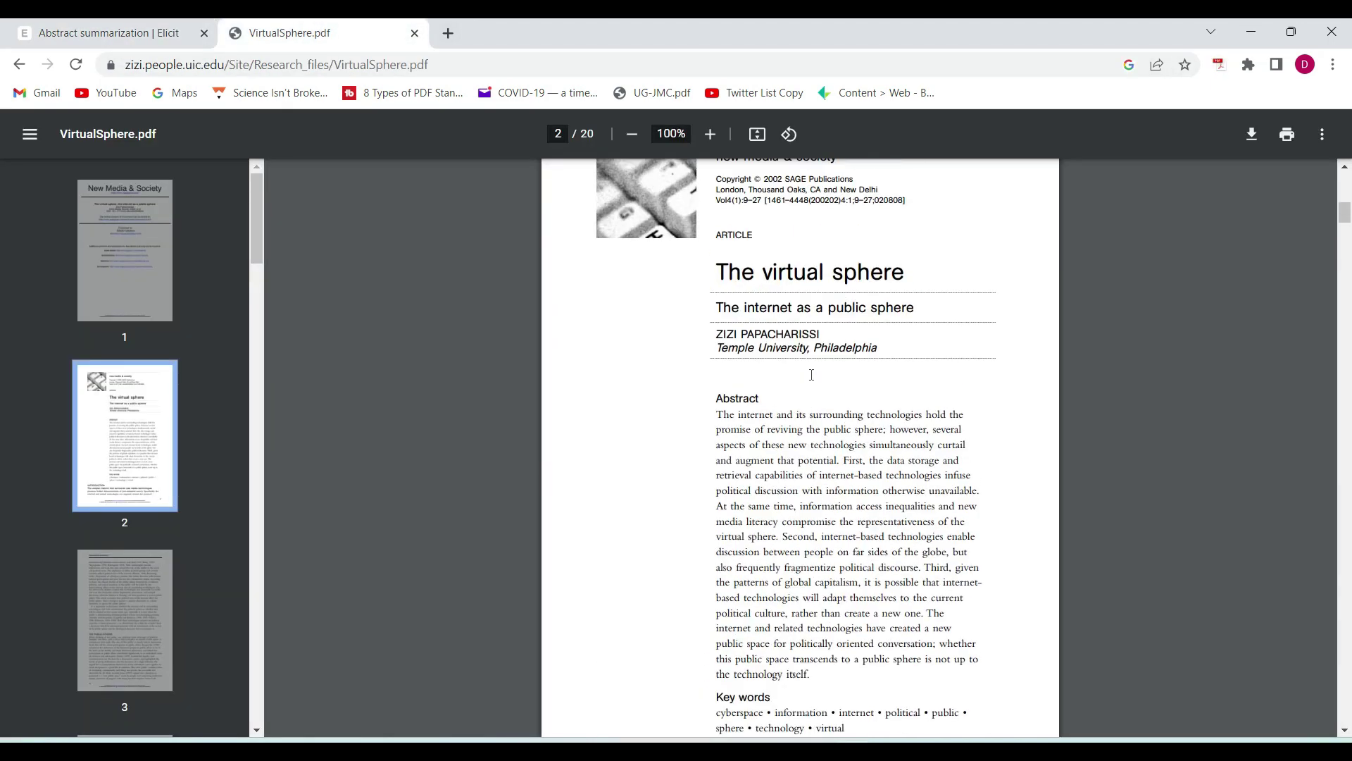
scroll(812, 375, up, 1)
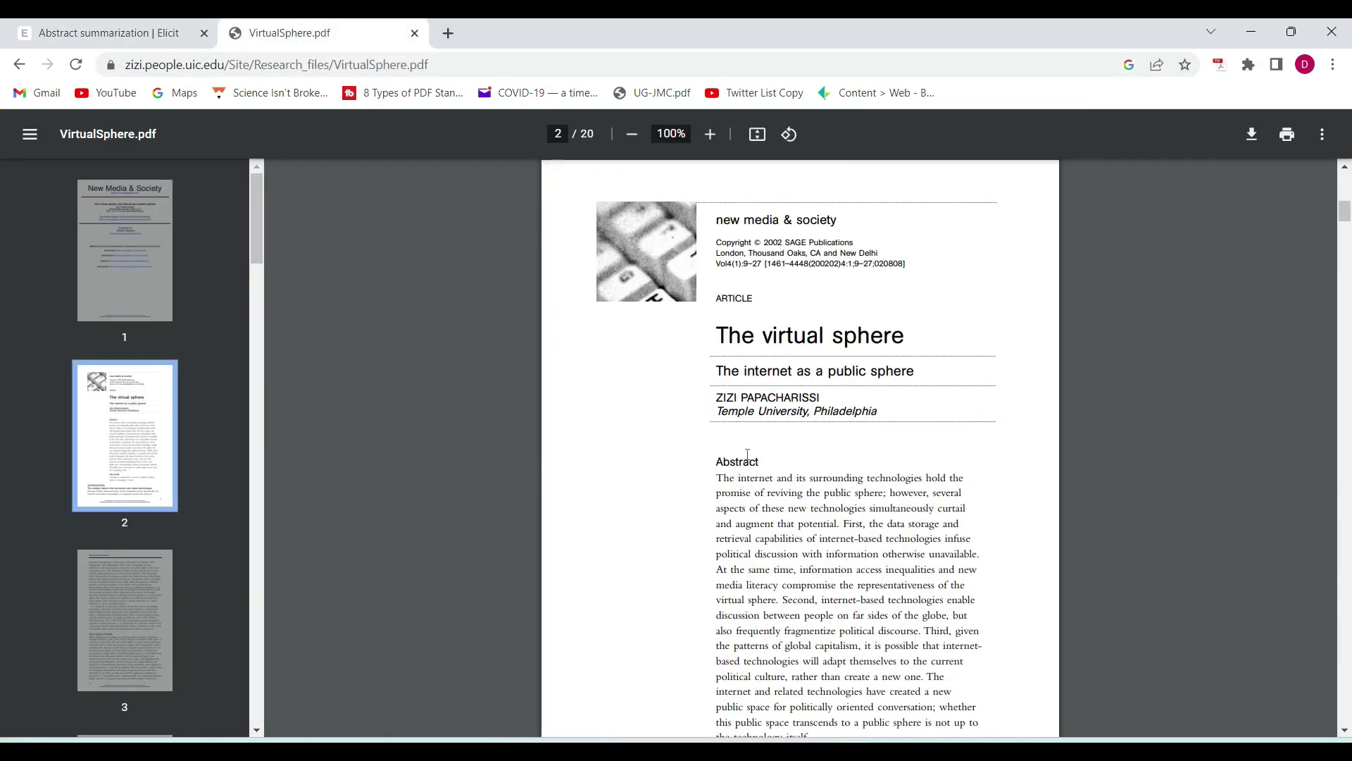
scroll(747, 457, down, 1)
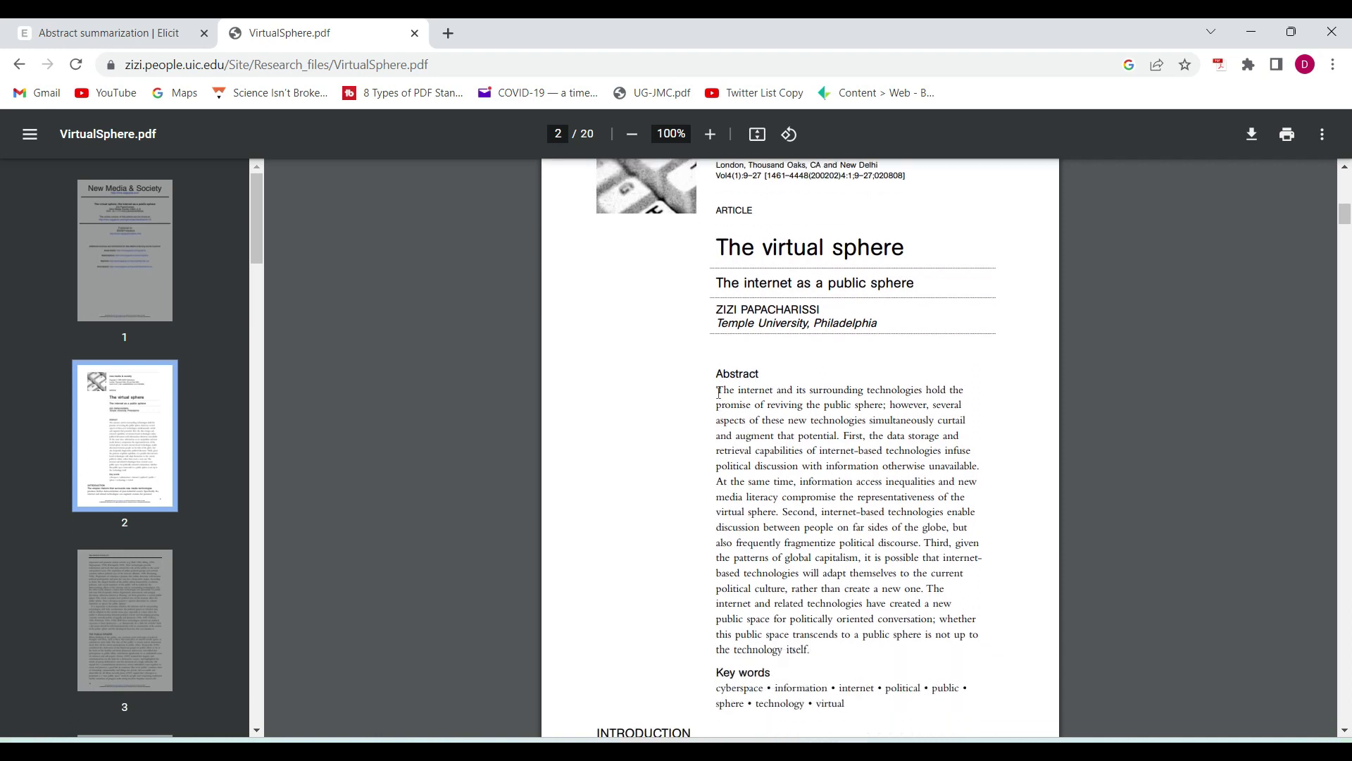
drag(718, 393, 811, 643)
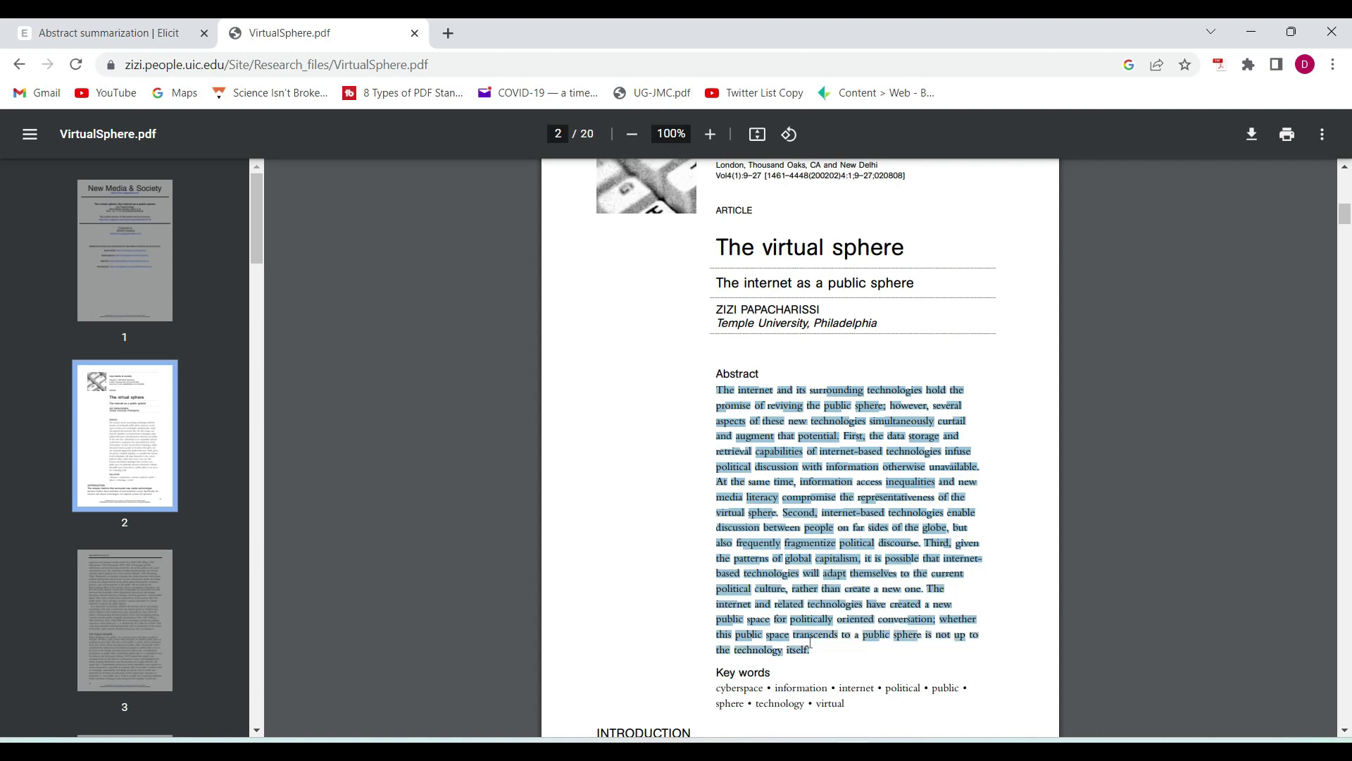
right_click(774, 449)
click(794, 465)
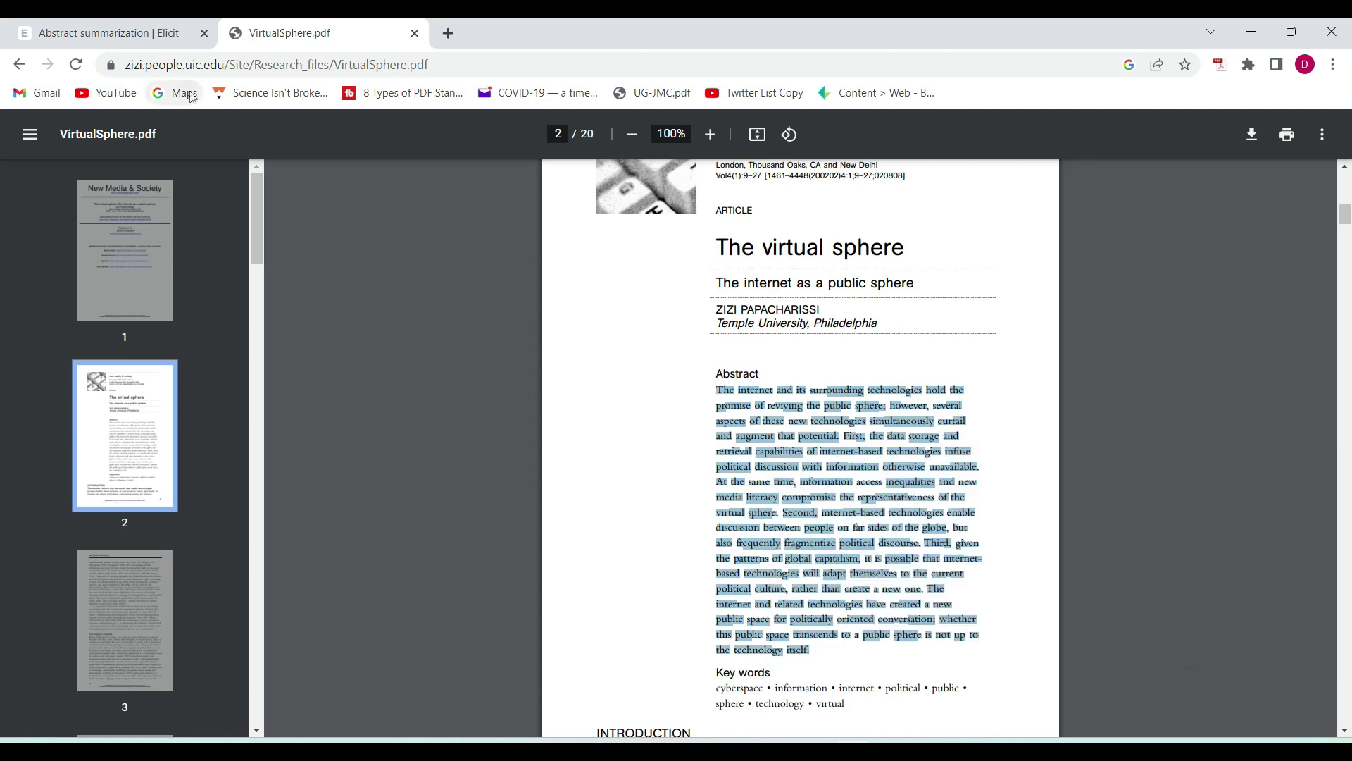
click(151, 40)
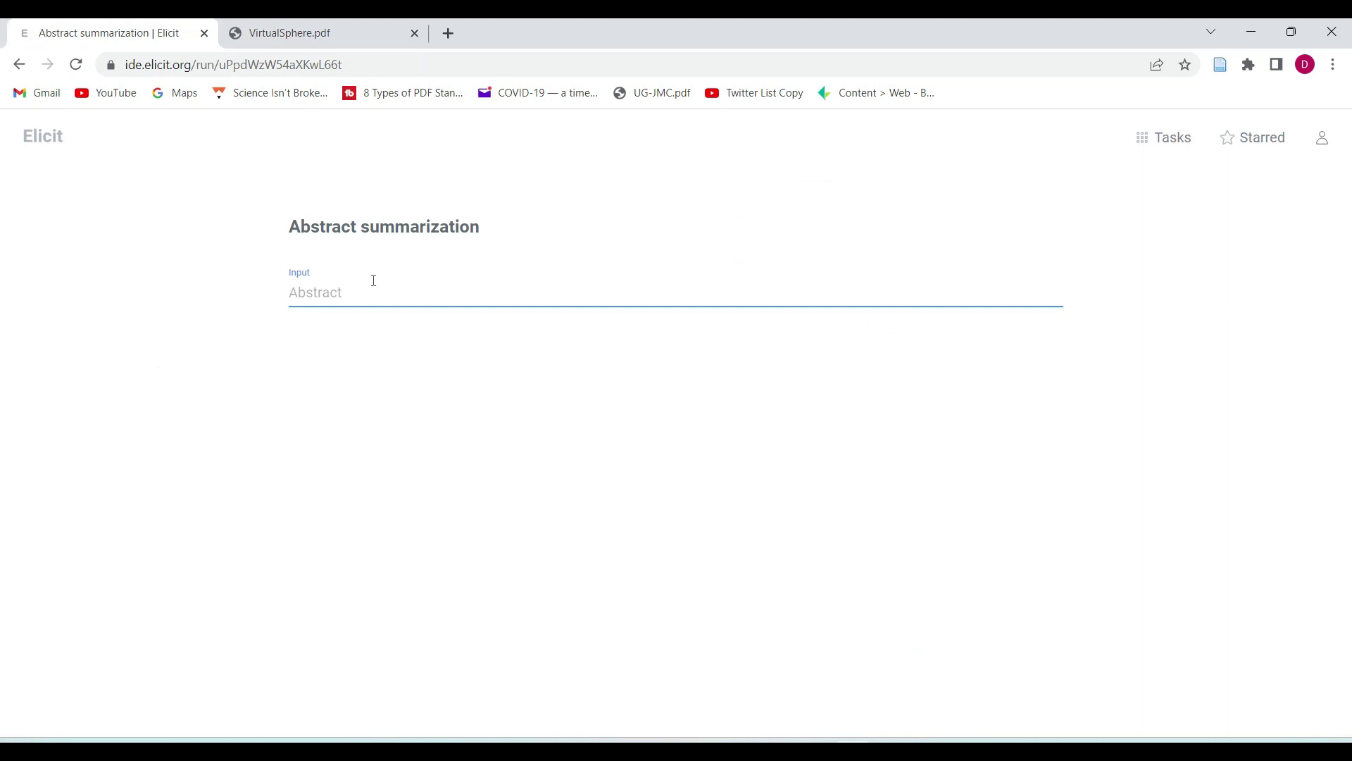
Step: Paste the VirtualSphere abstract to summarize it and star the new-technologies and four-internet-effects points
key(ctrl+v)
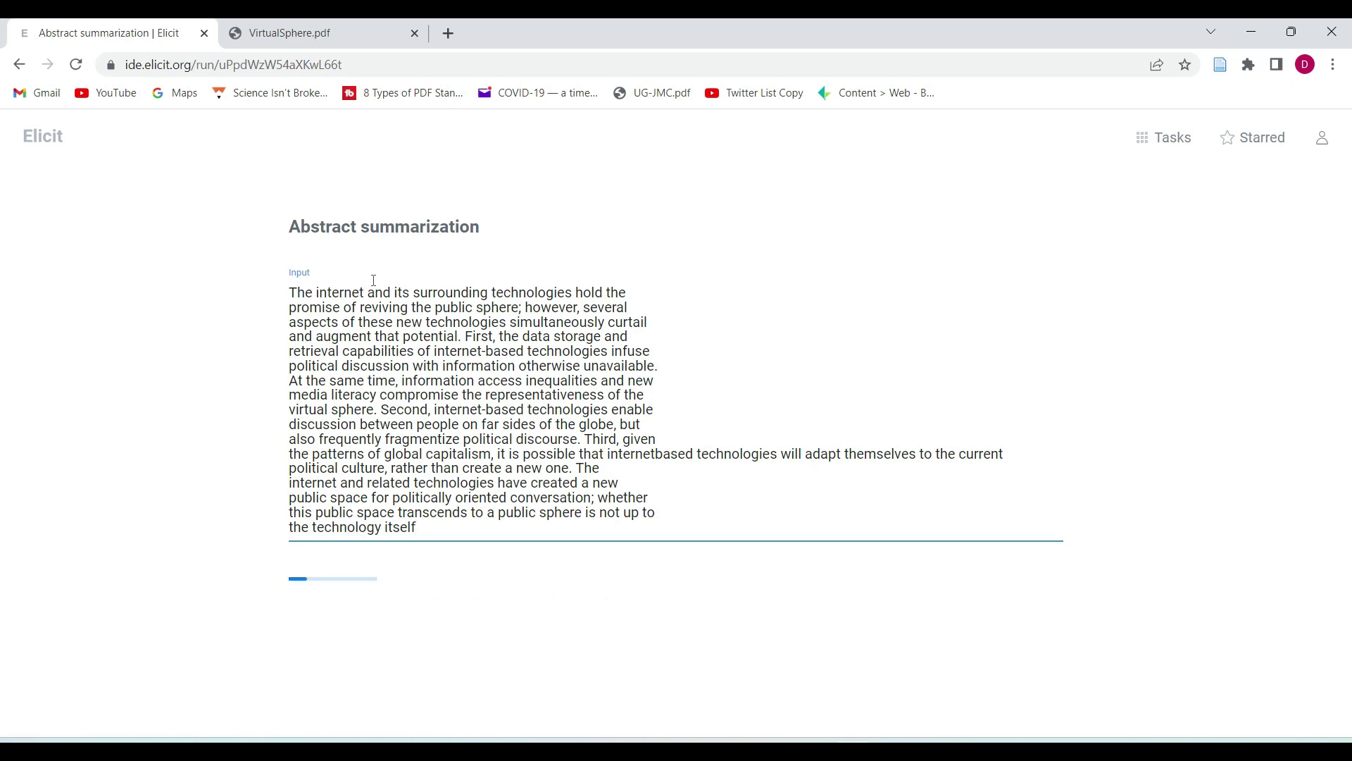
scroll(793, 552, down, 2)
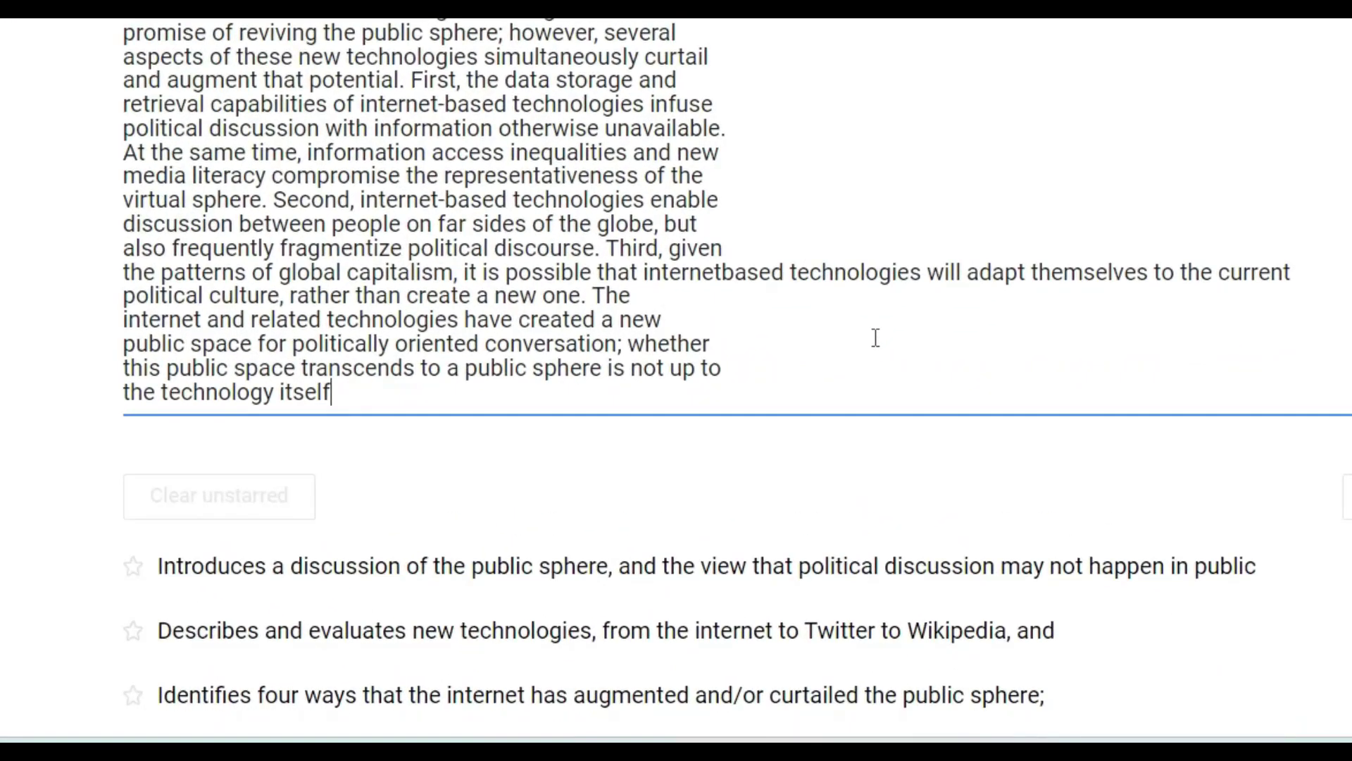
scroll(876, 338, down, 6)
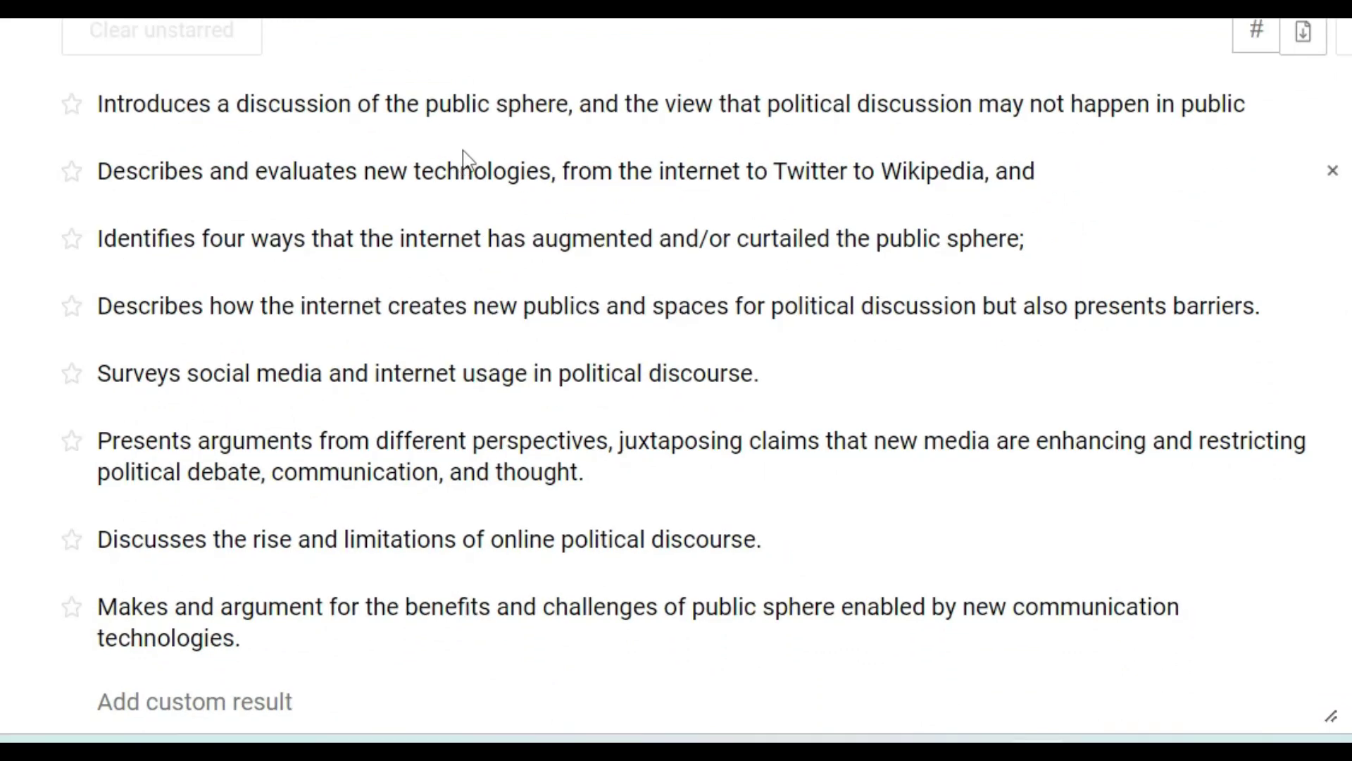
scroll(465, 159, down, 2)
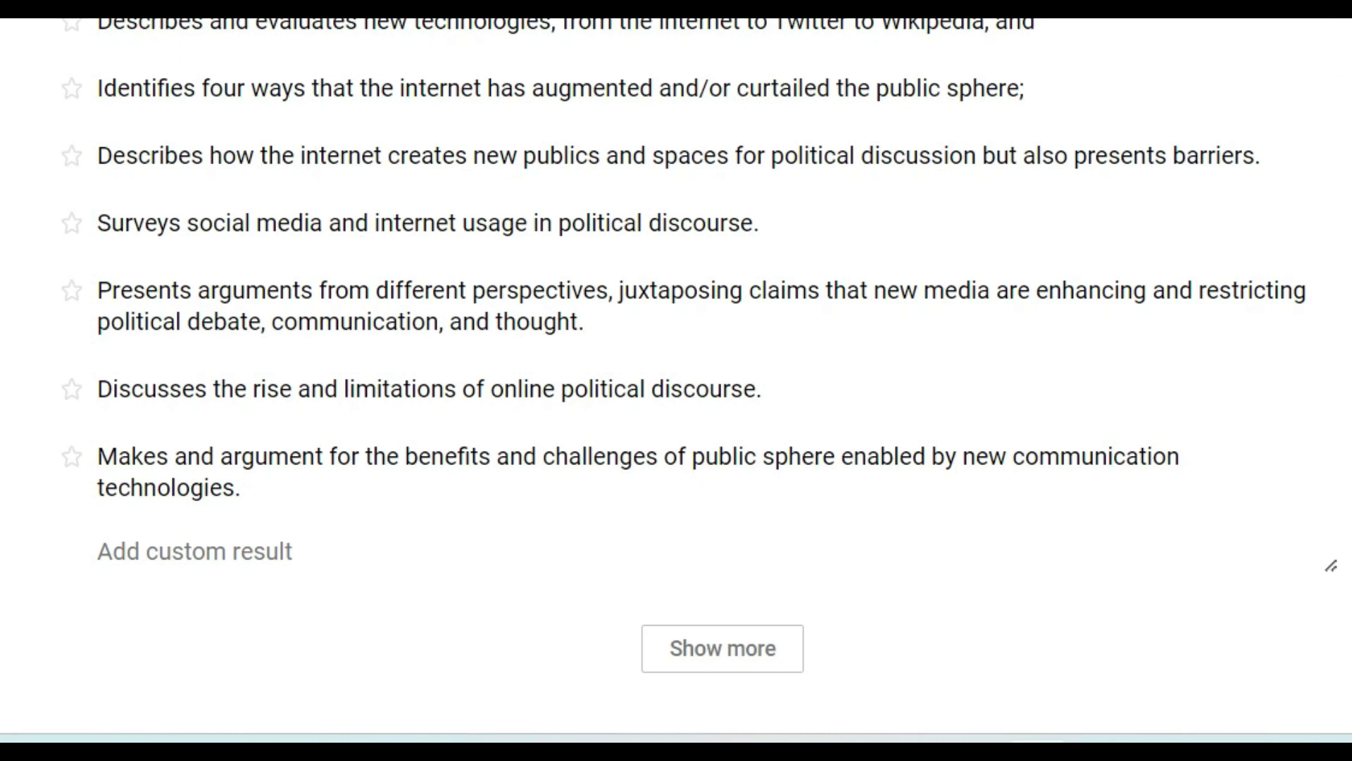
click(71, 22)
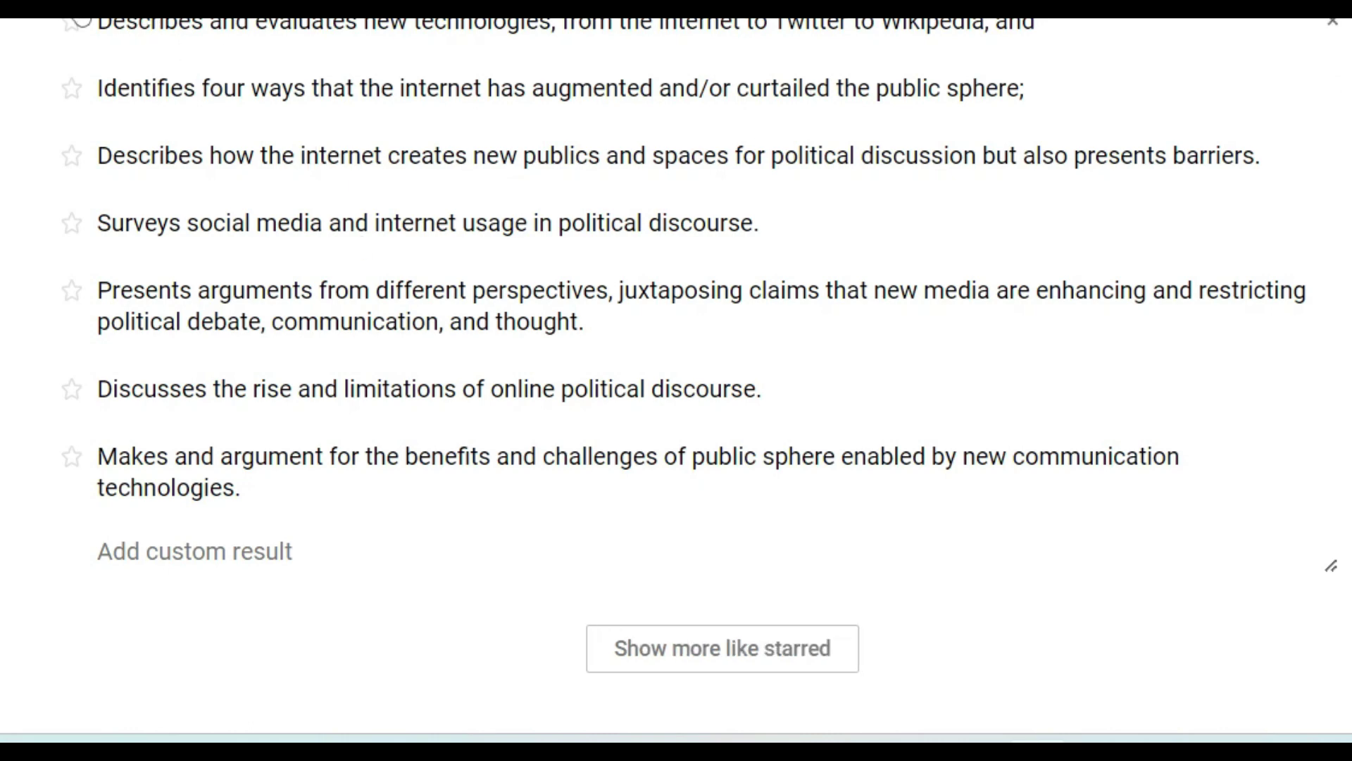
click(72, 88)
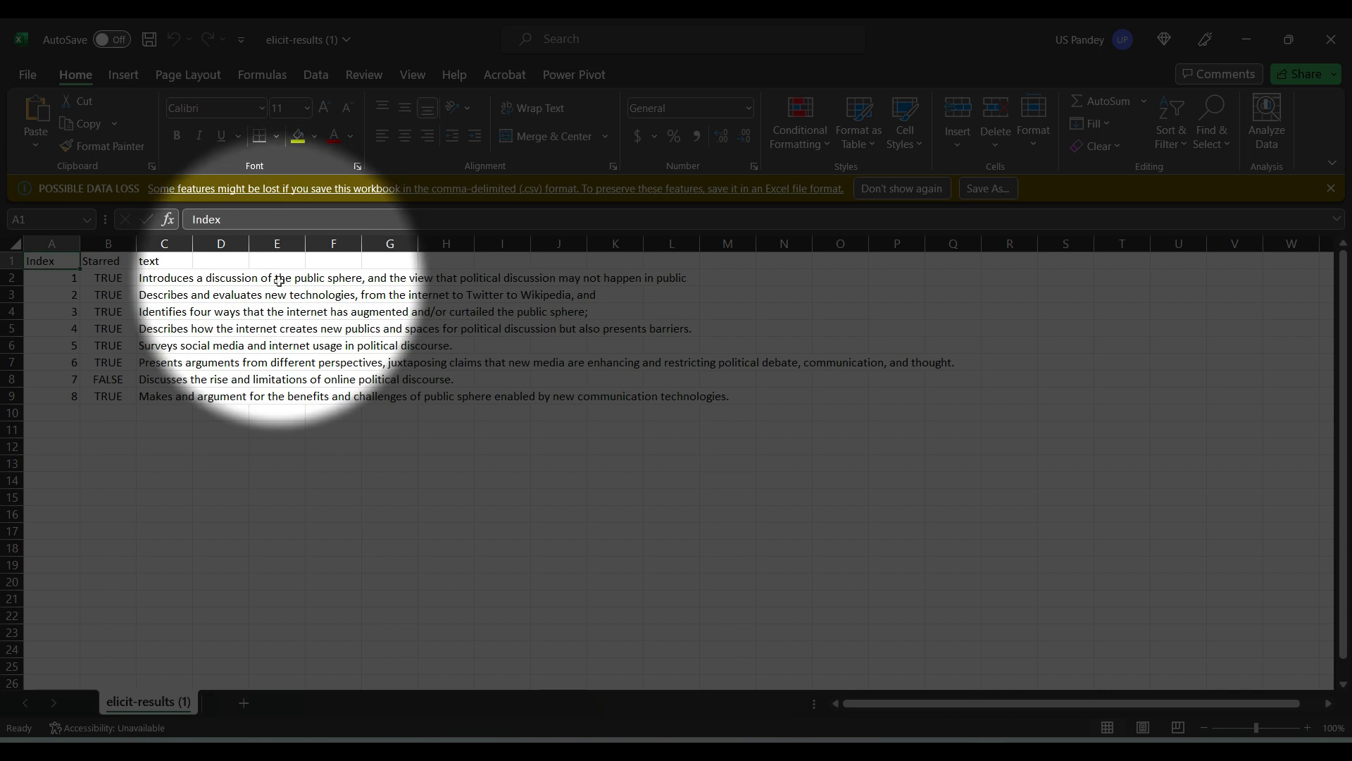
Step: Check the exported summary CSV in Excel, cells E2 and C2, and restore its window
click(279, 280)
click(161, 286)
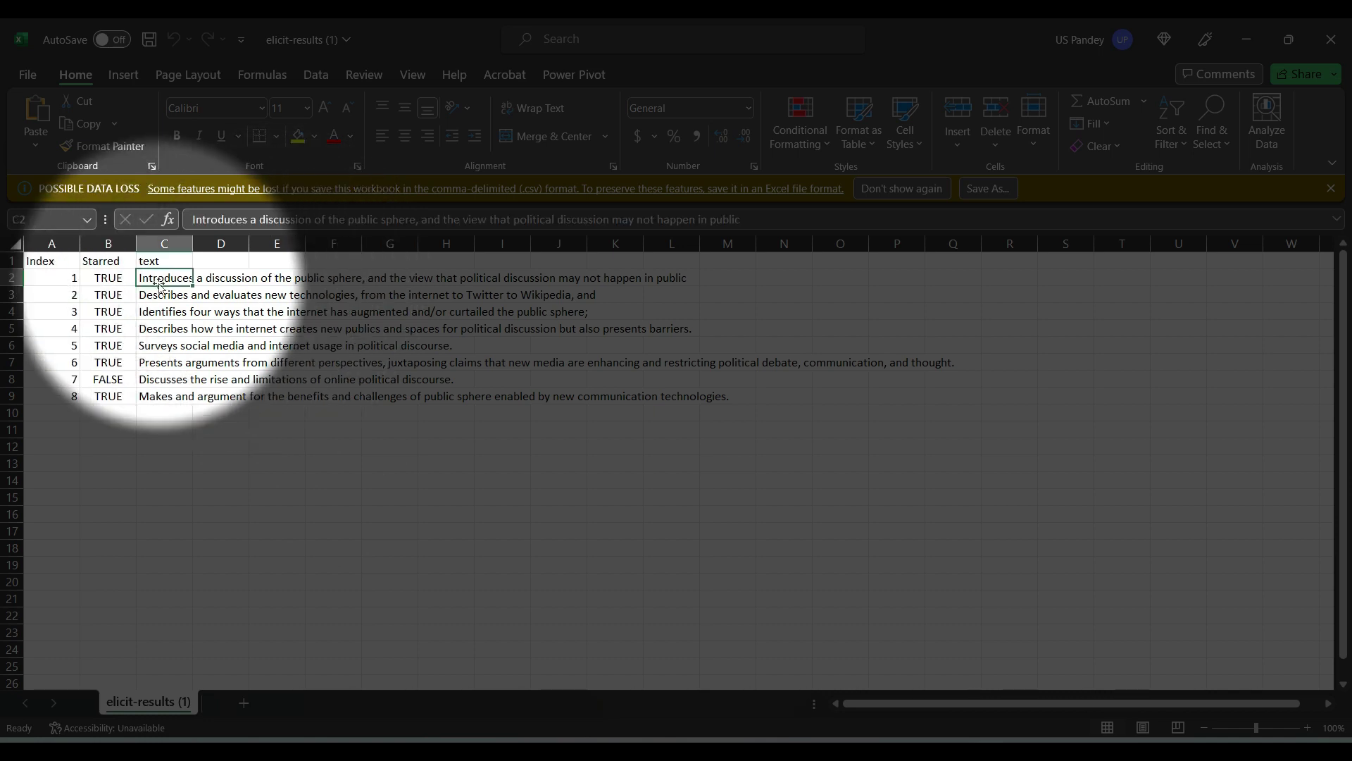
double_click(1229, 42)
Step: Minimize Excel and open the Method Deviser task with the Kolkata students' Korean series statement
click(1233, 61)
scroll(923, 419, down, 4)
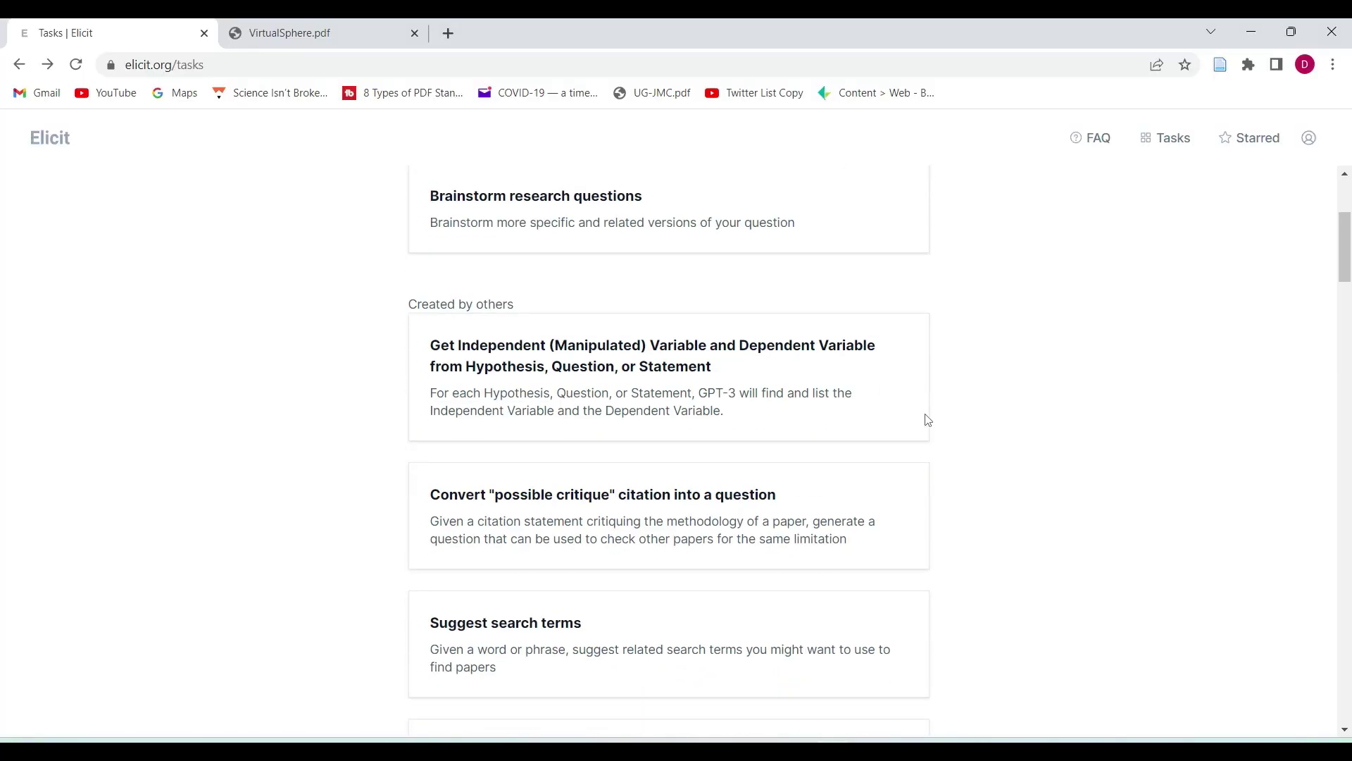
scroll(925, 421, down, 4)
scroll(927, 421, down, 8)
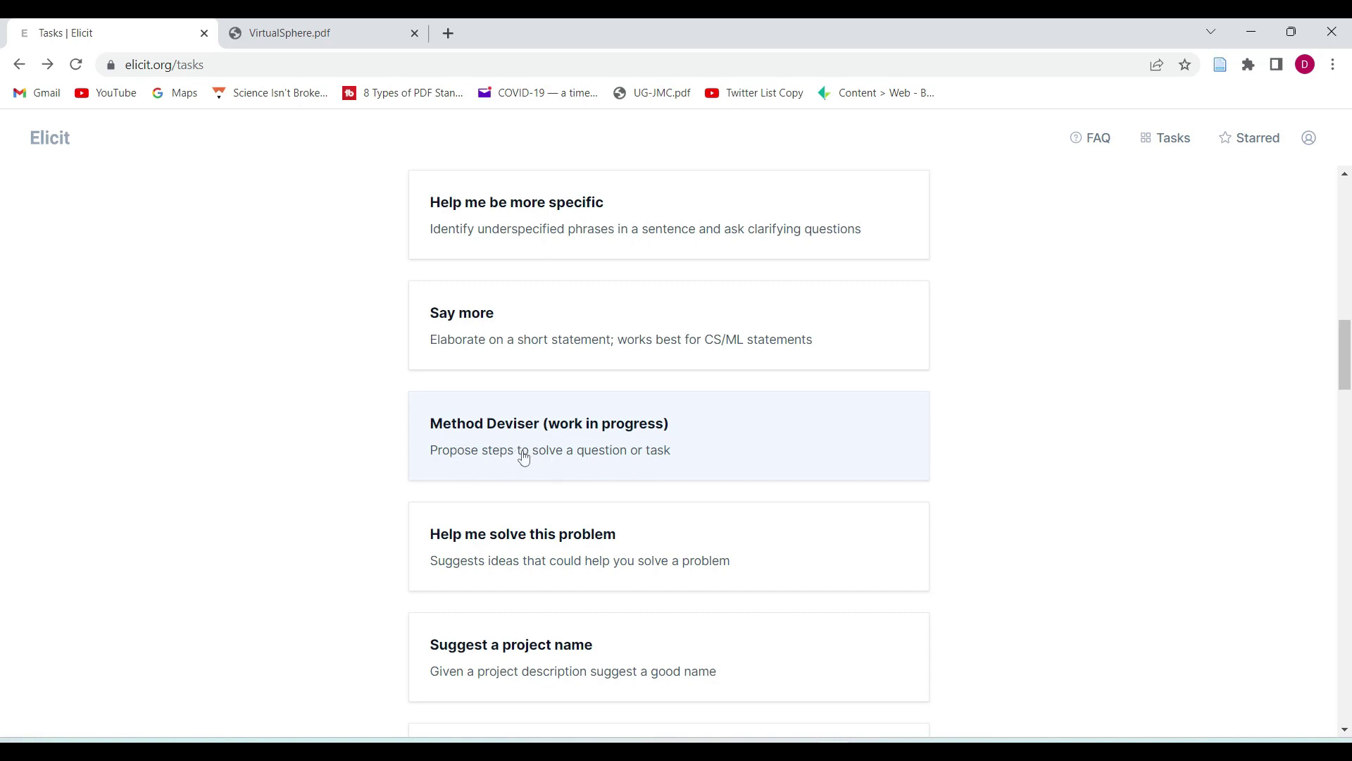
click(524, 458)
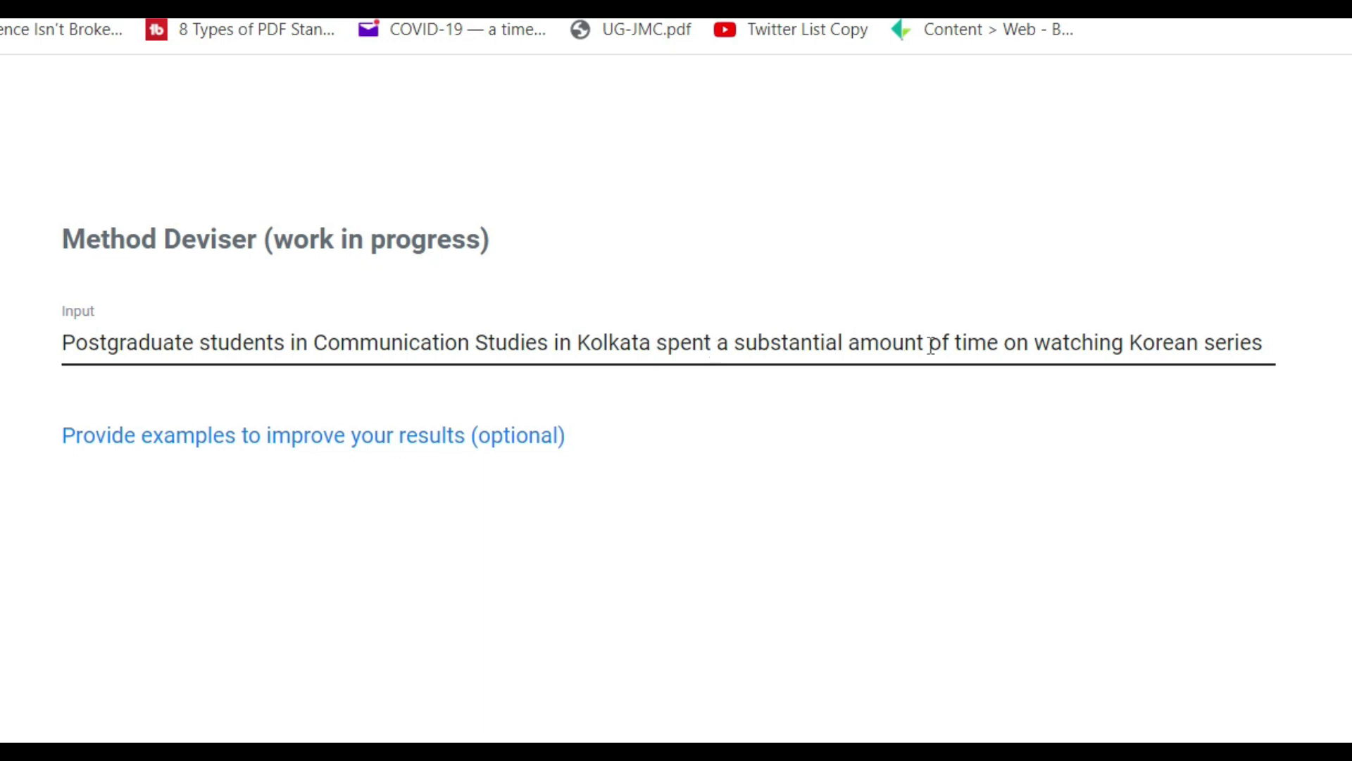
Step: Insert 'TV' before 'series' so the input reads Korean TV series, then review the suggested methods
click(1206, 342)
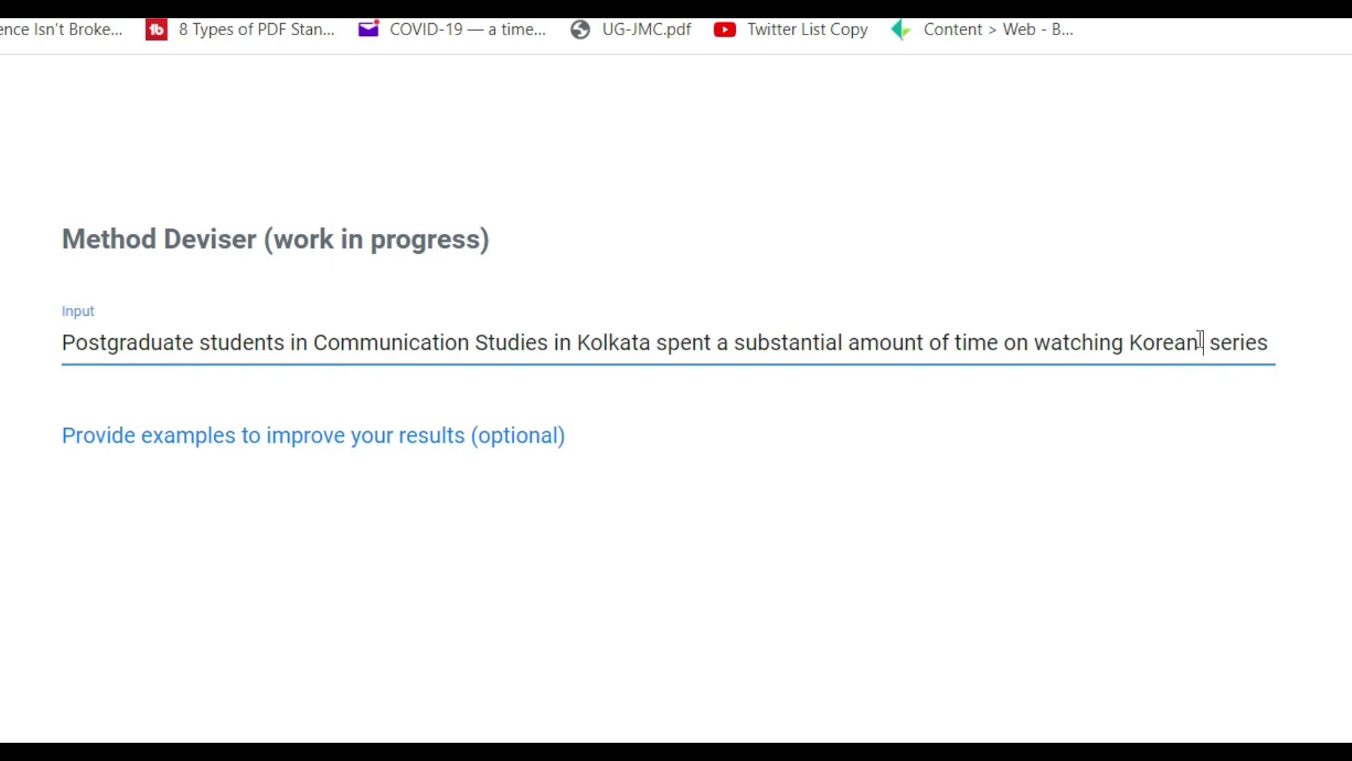
text(TV)
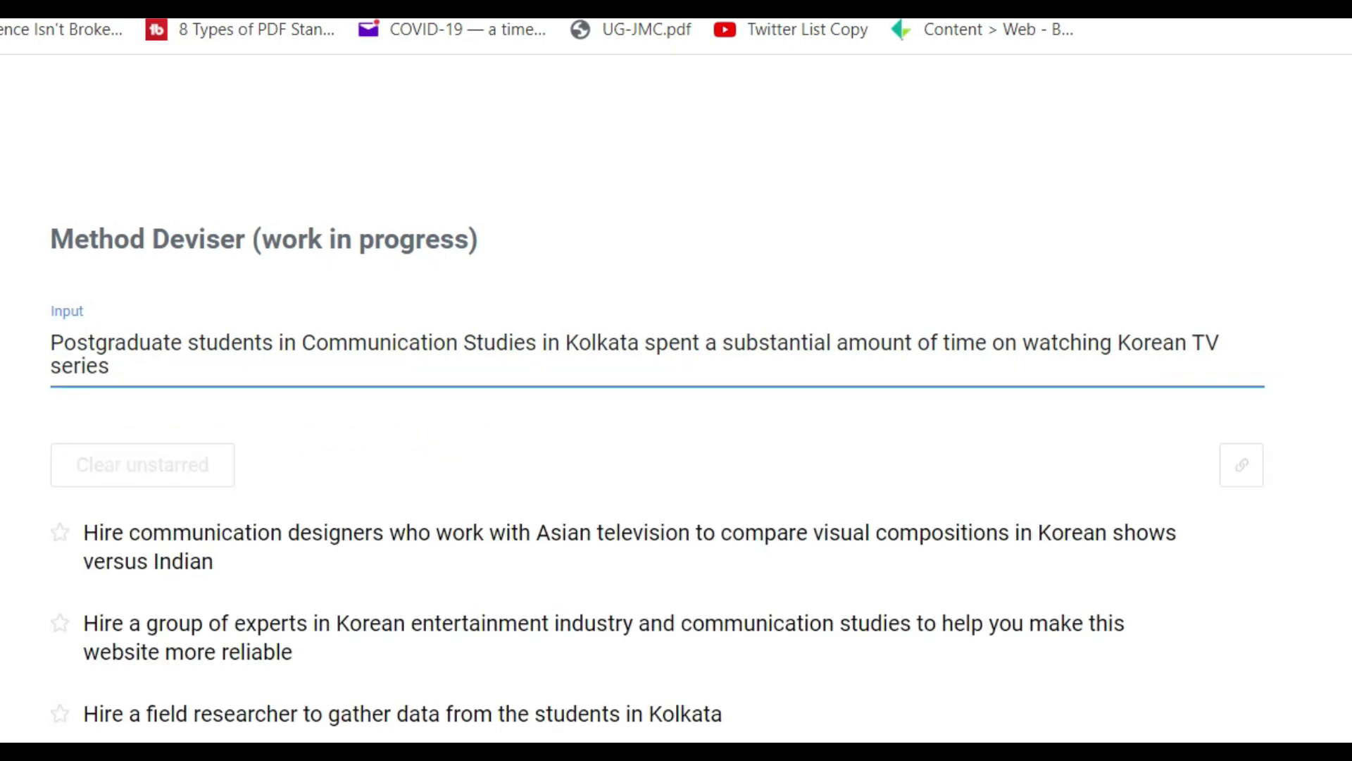
scroll(914, 710, down, 3)
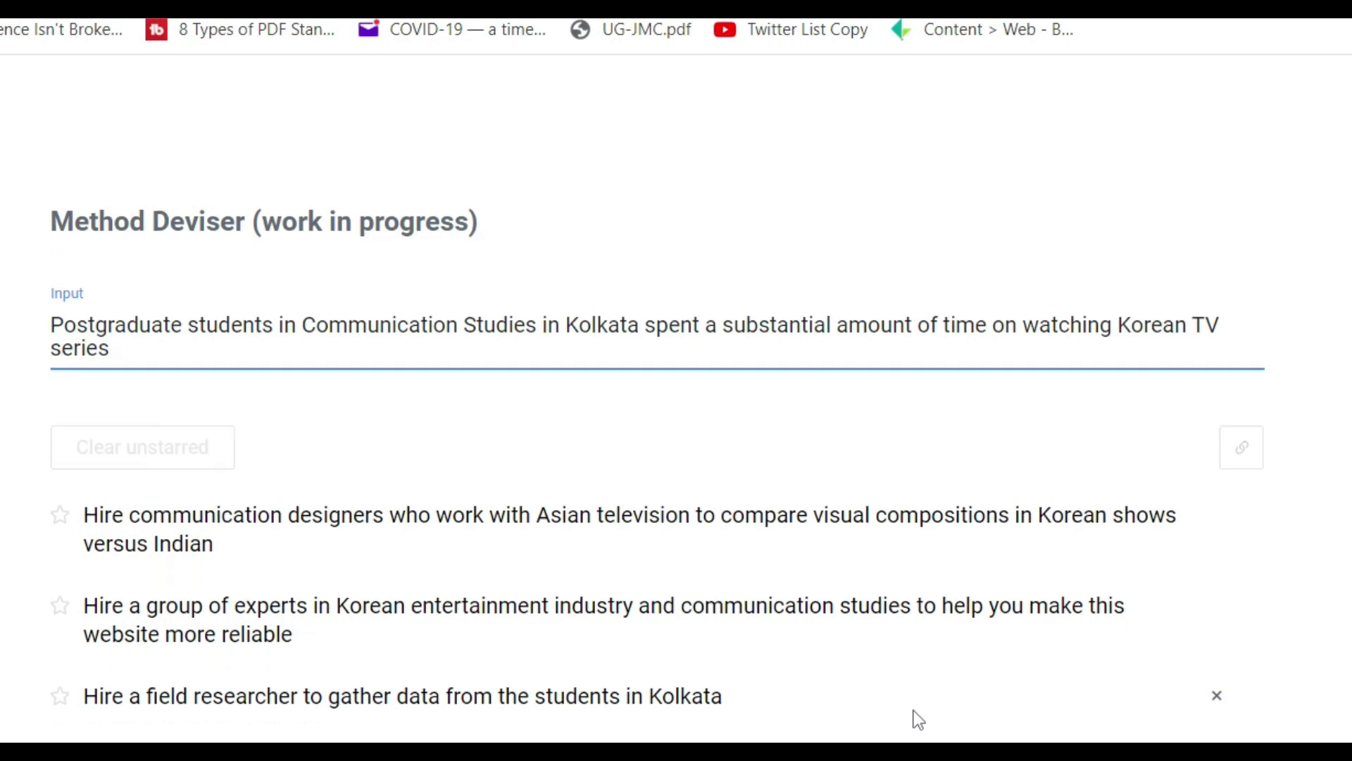
scroll(914, 710, up, 2)
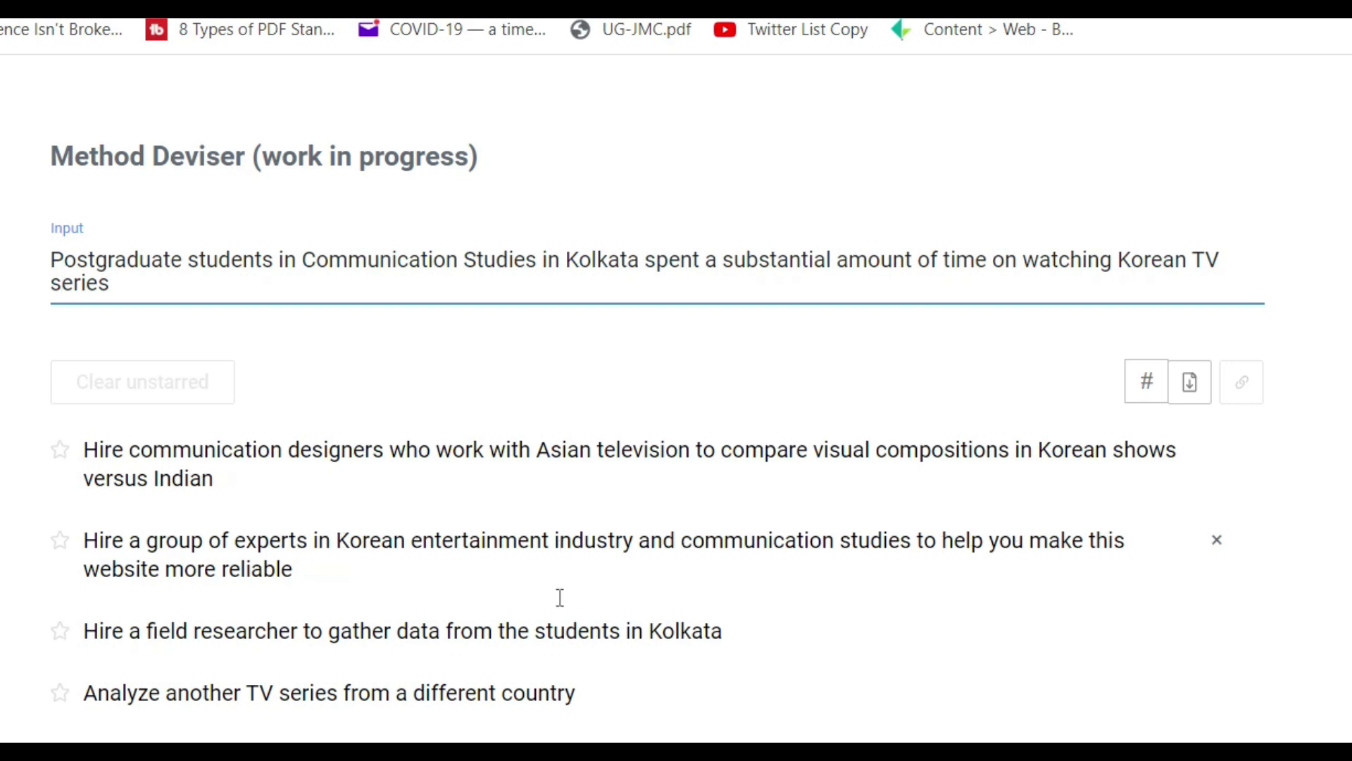
scroll(200, 574, down, 2)
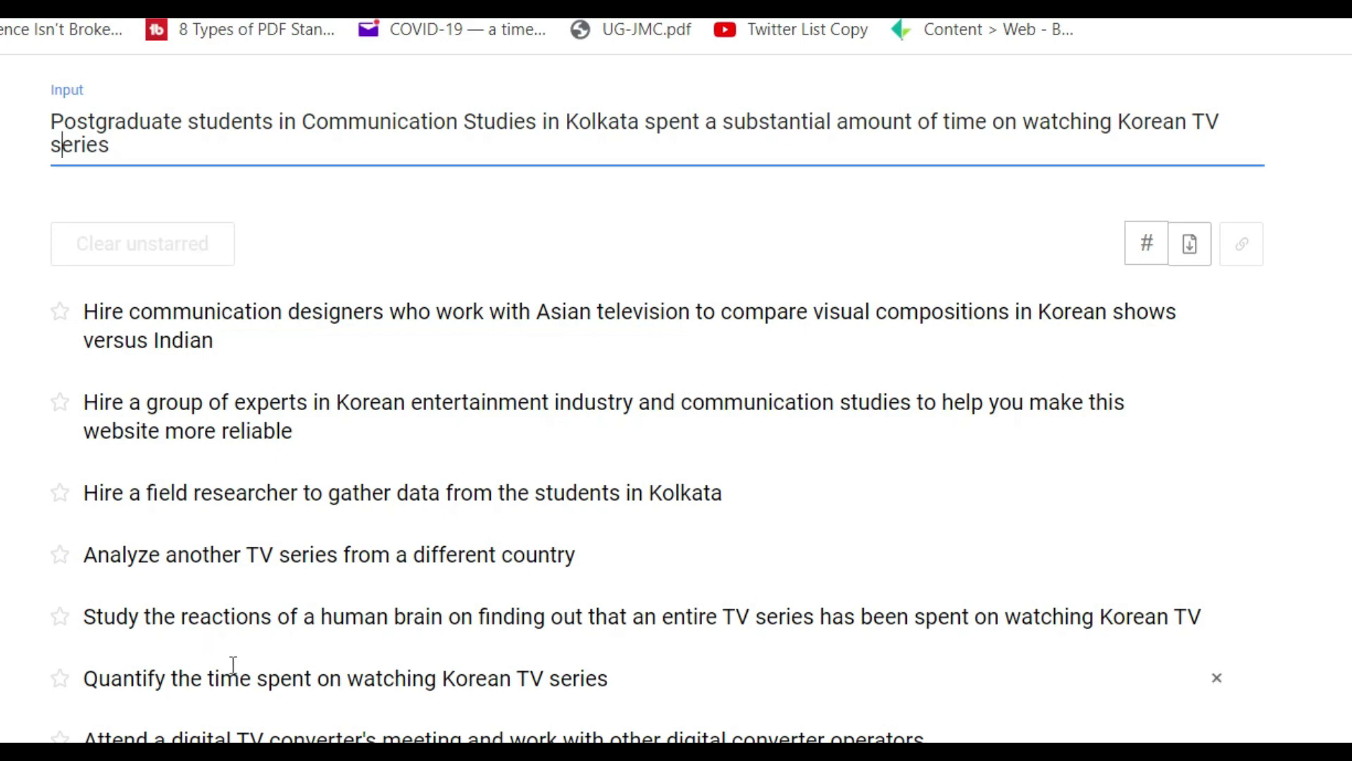
Step: Star the field researcher, viewing-time and common-threads steps, then load more suggestions like them
click(61, 495)
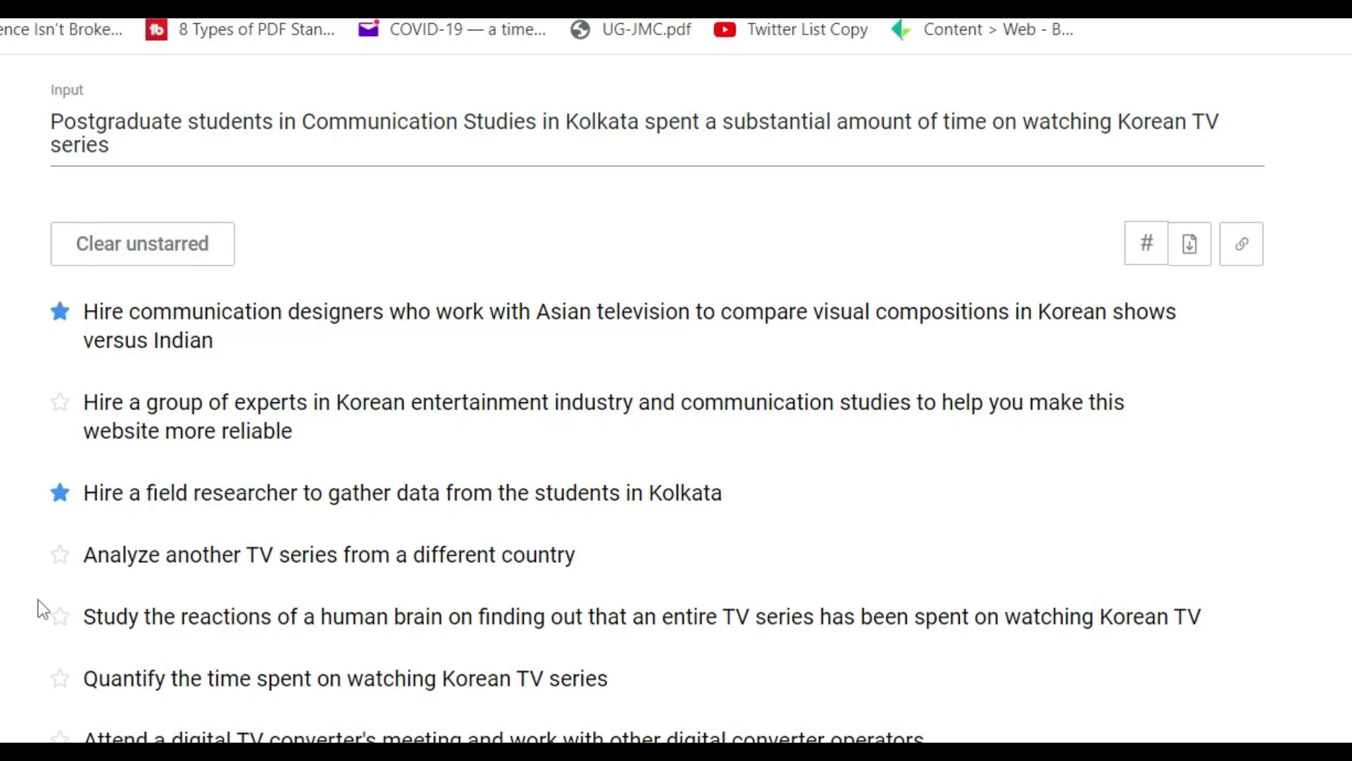
click(65, 685)
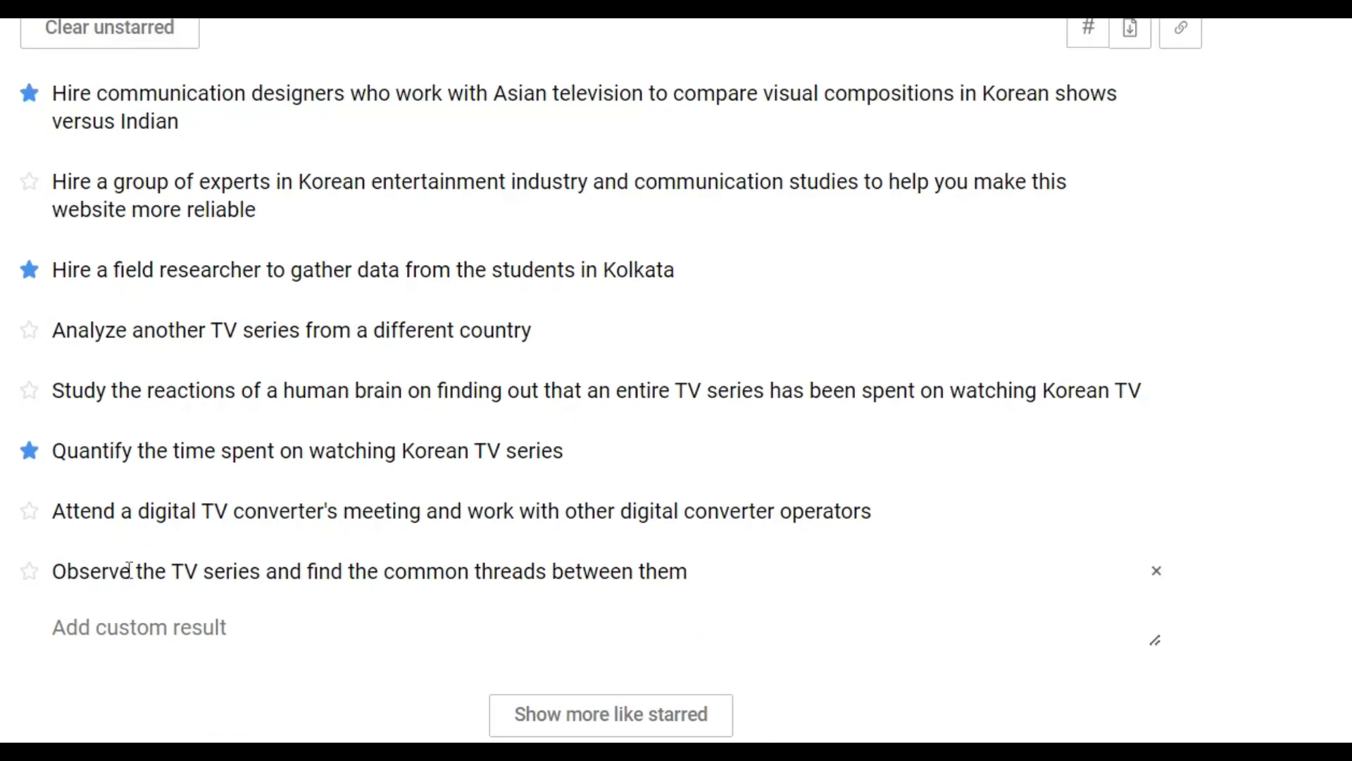
click(28, 559)
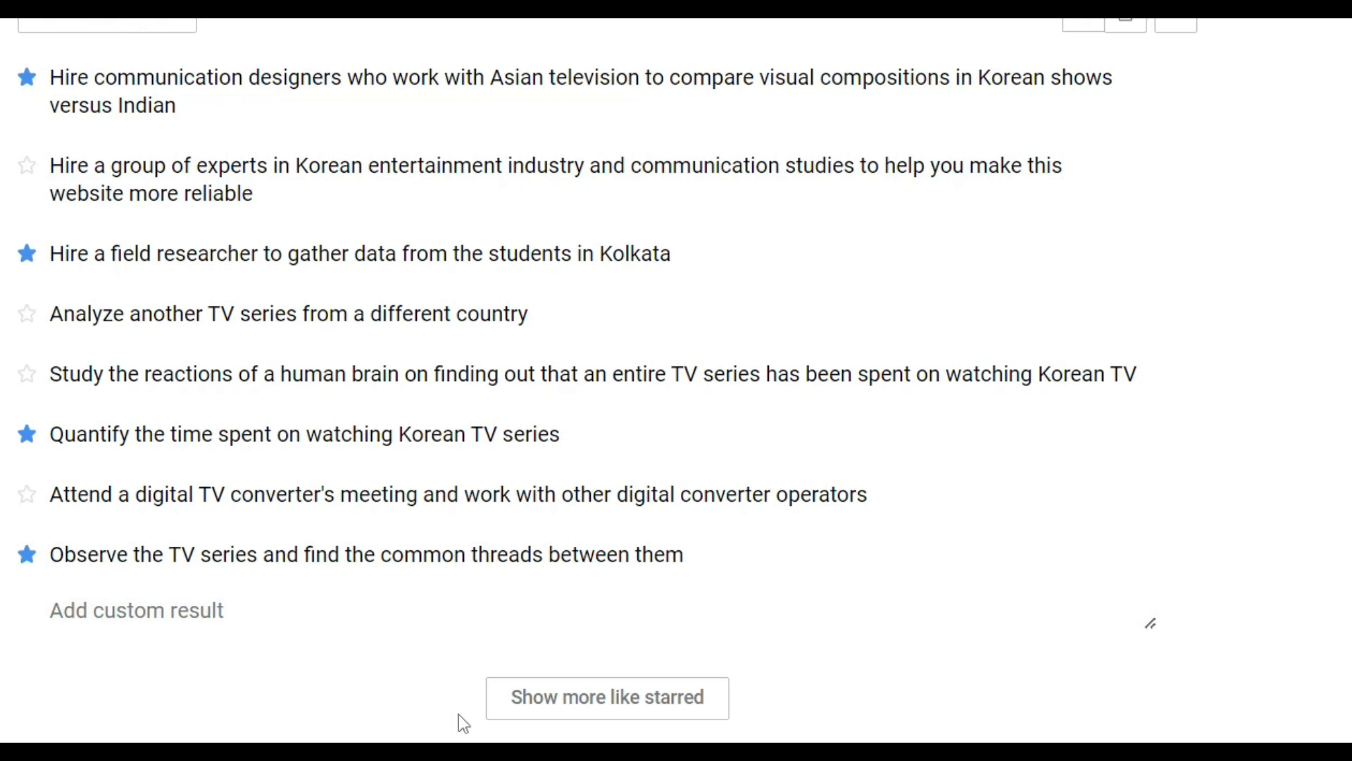
click(565, 707)
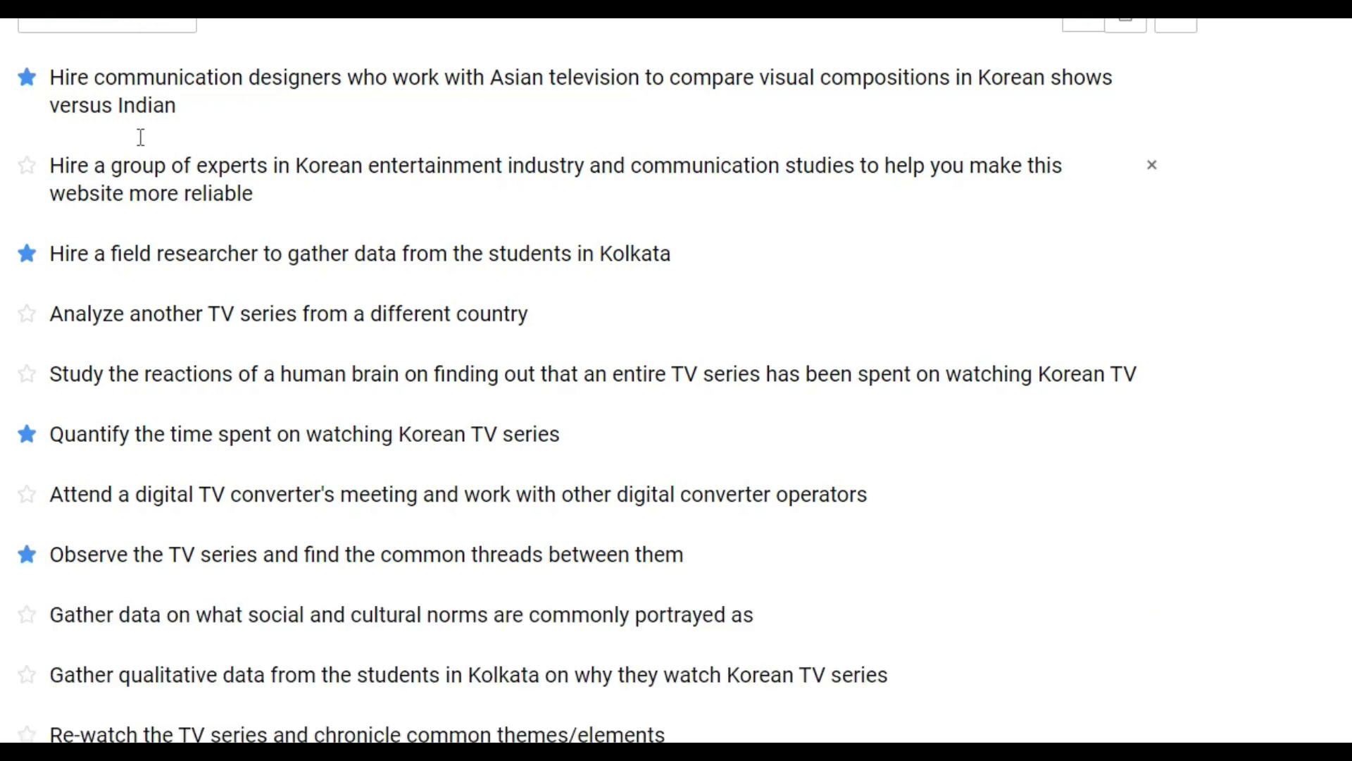
Step: Star the new Kolkata data, re-watch themes, demographics, case studies, Kolkata talks and Bangalore comparison steps
scroll(97, 434, down, 4)
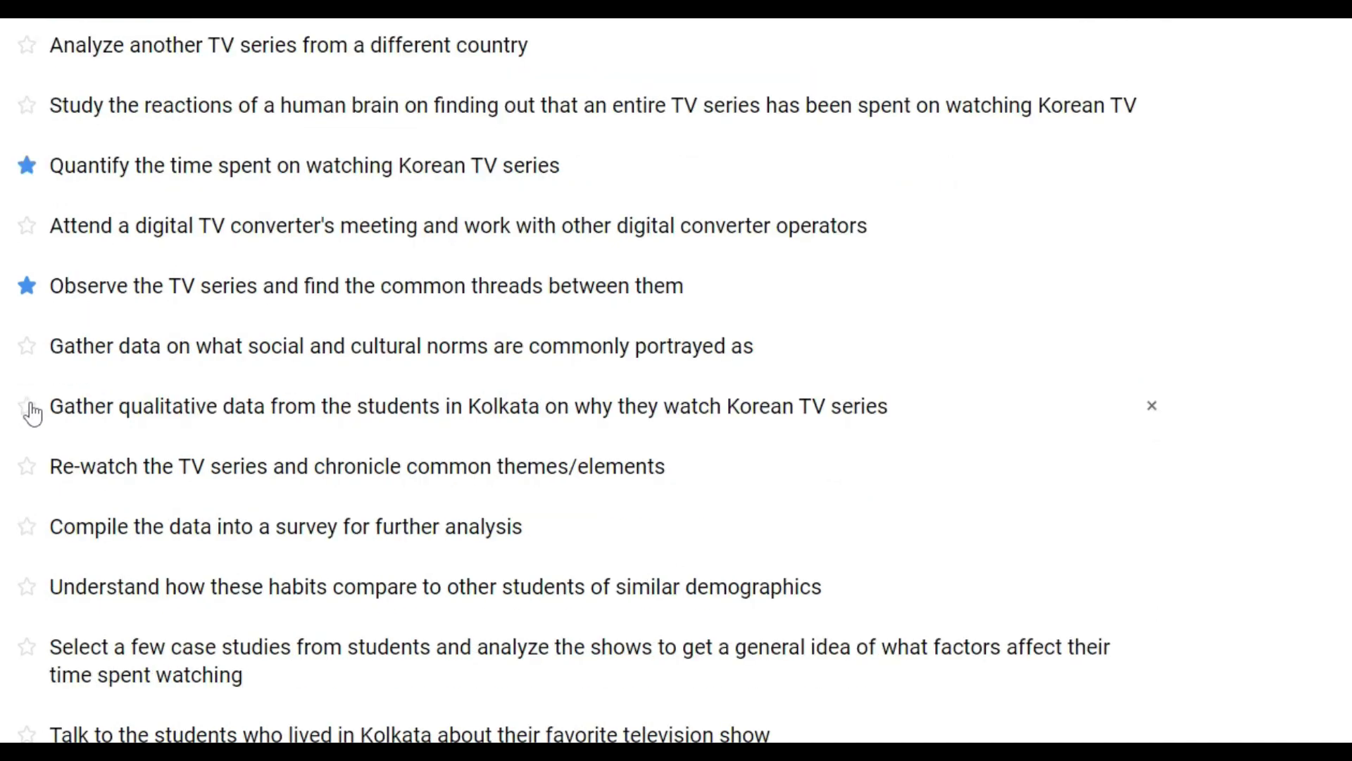
click(28, 406)
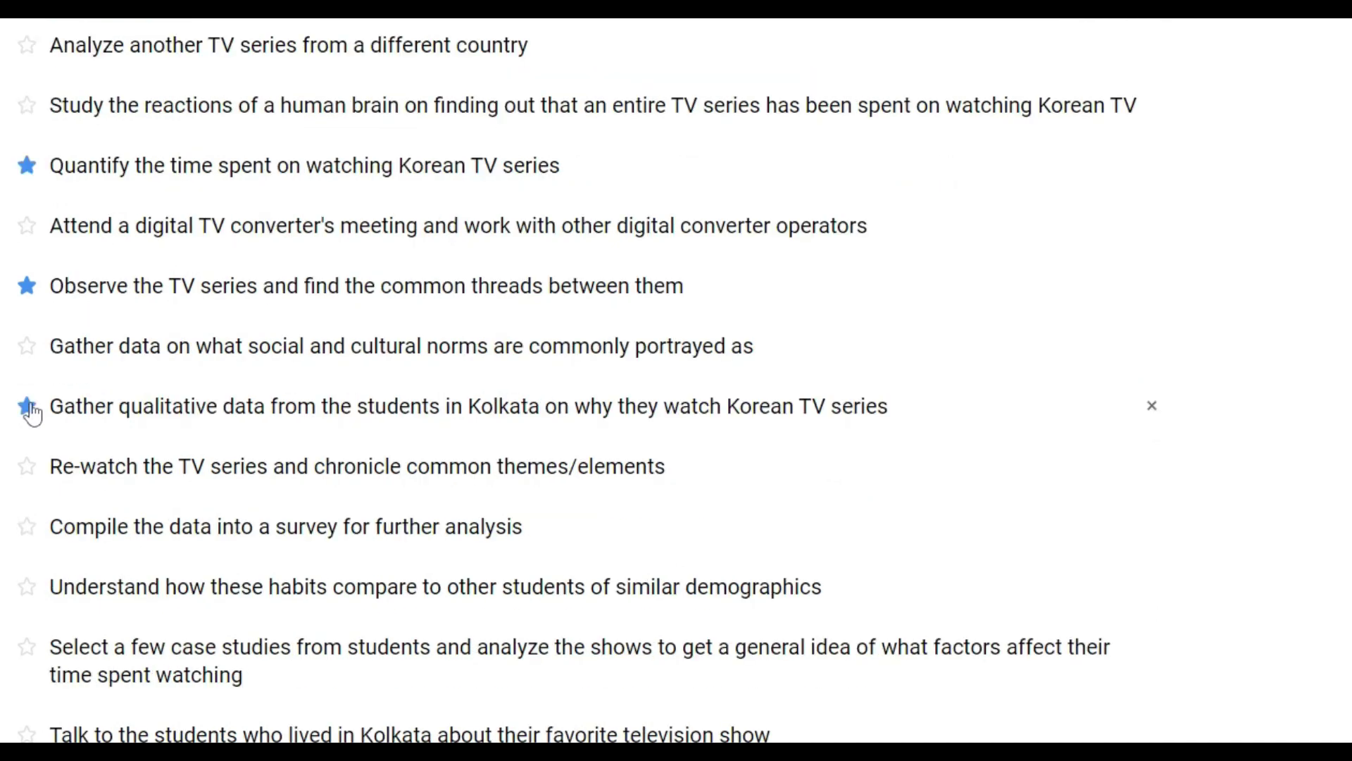
click(28, 467)
scroll(99, 519, down, 2)
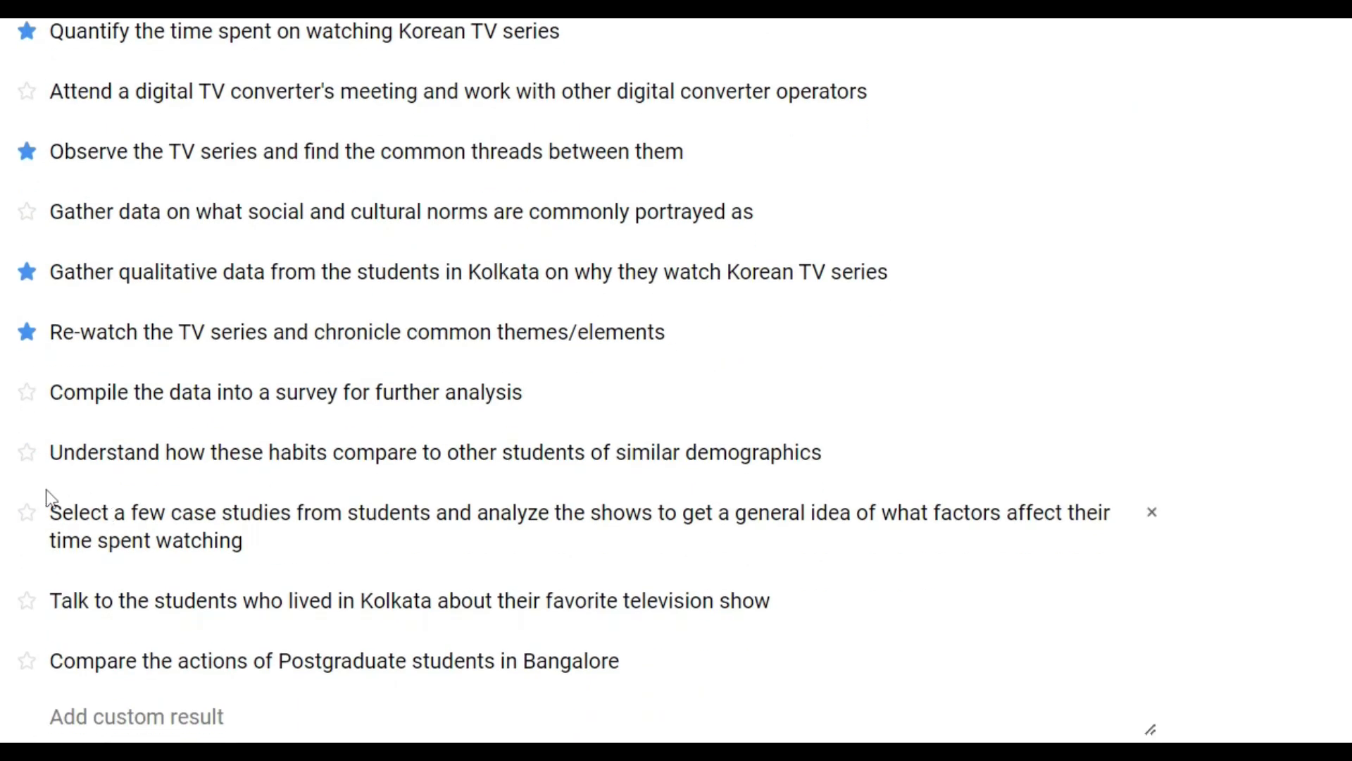
click(28, 454)
click(29, 517)
click(30, 604)
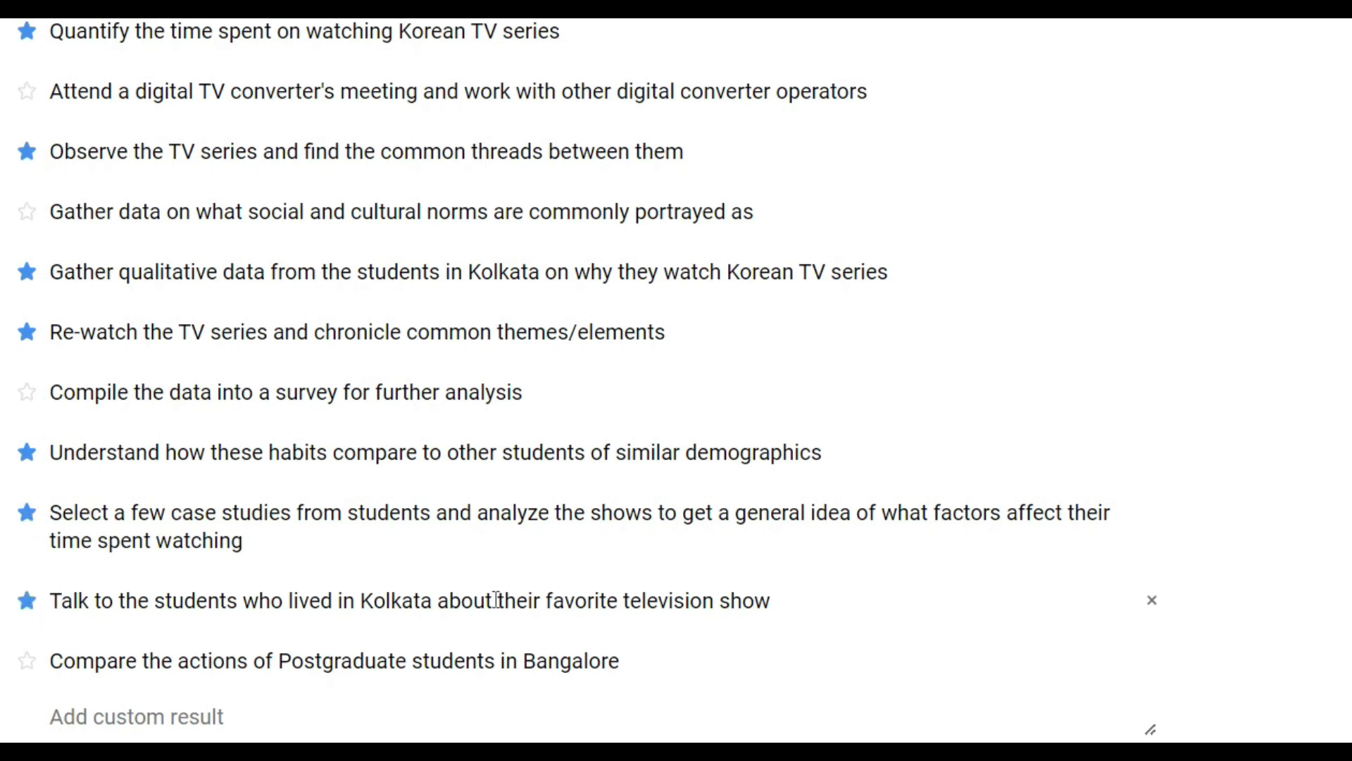
click(27, 661)
Step: Clear the unstarred method steps and review the ten remaining starred methods
scroll(542, 682, up, 10)
click(109, 228)
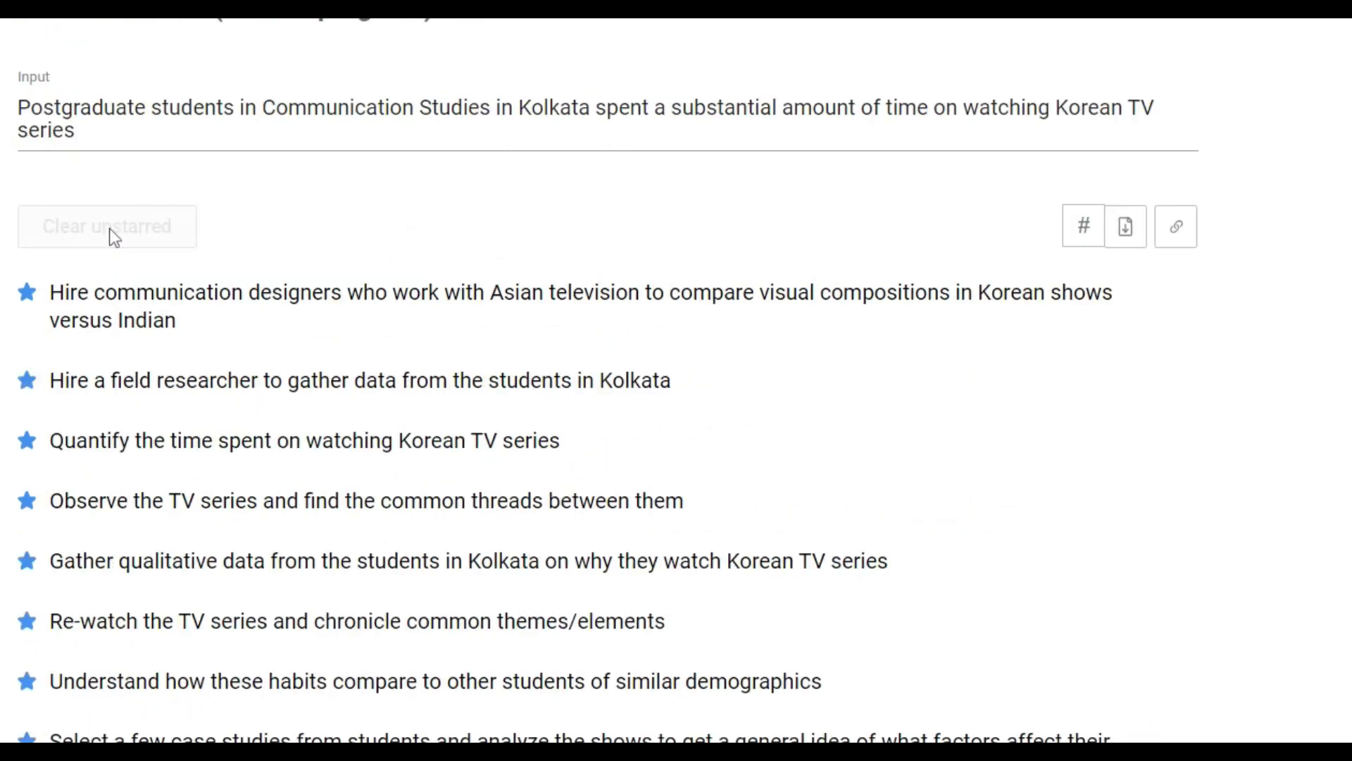
scroll(768, 423, down, 5)
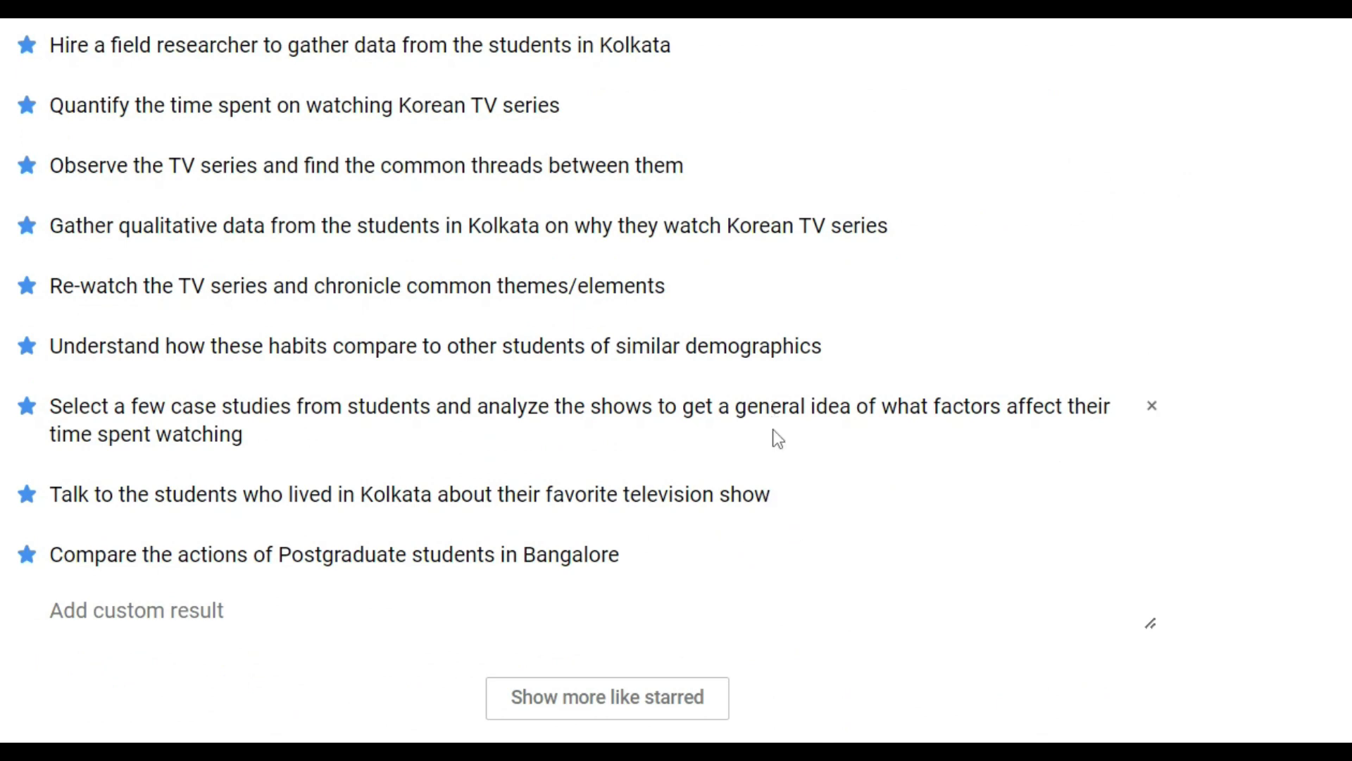
scroll(775, 437, up, 4)
scroll(781, 442, down, 4)
scroll(778, 446, up, 2)
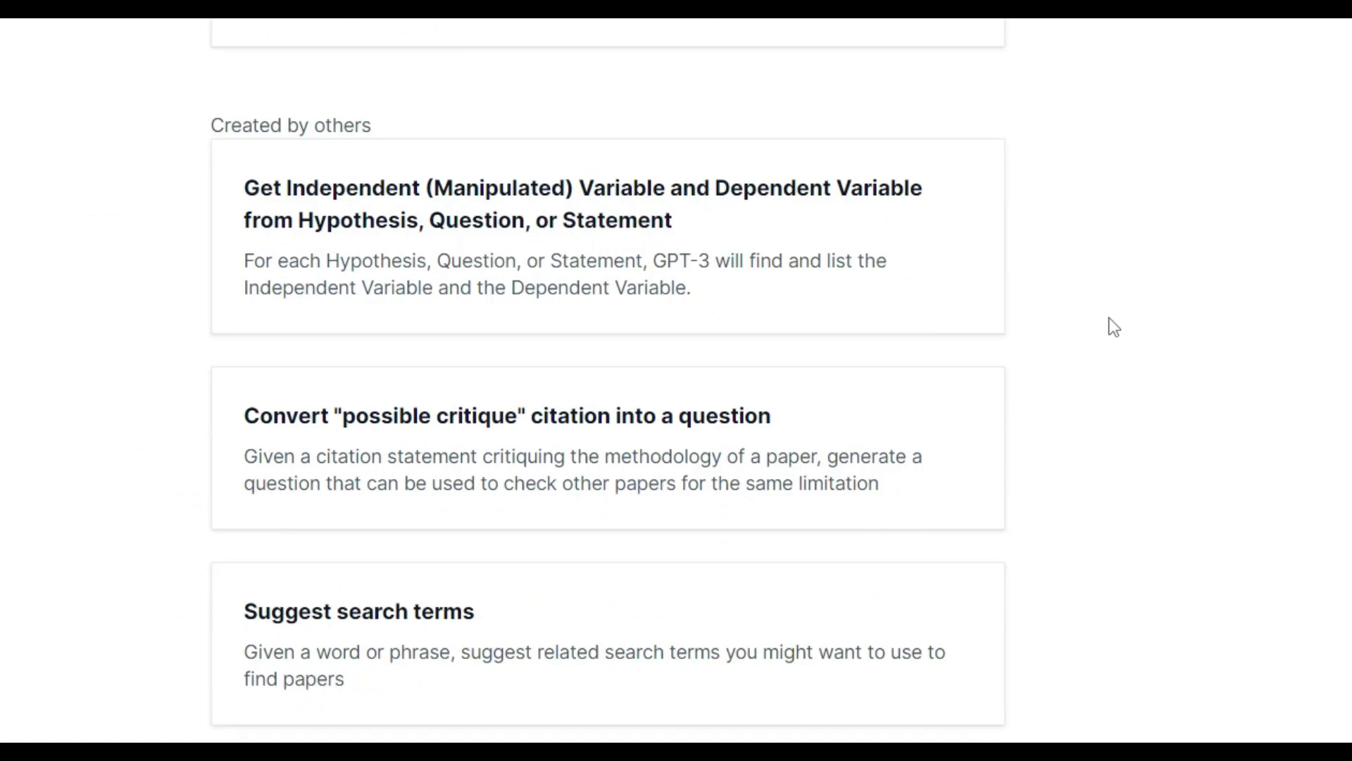
scroll(1114, 326, down, 15)
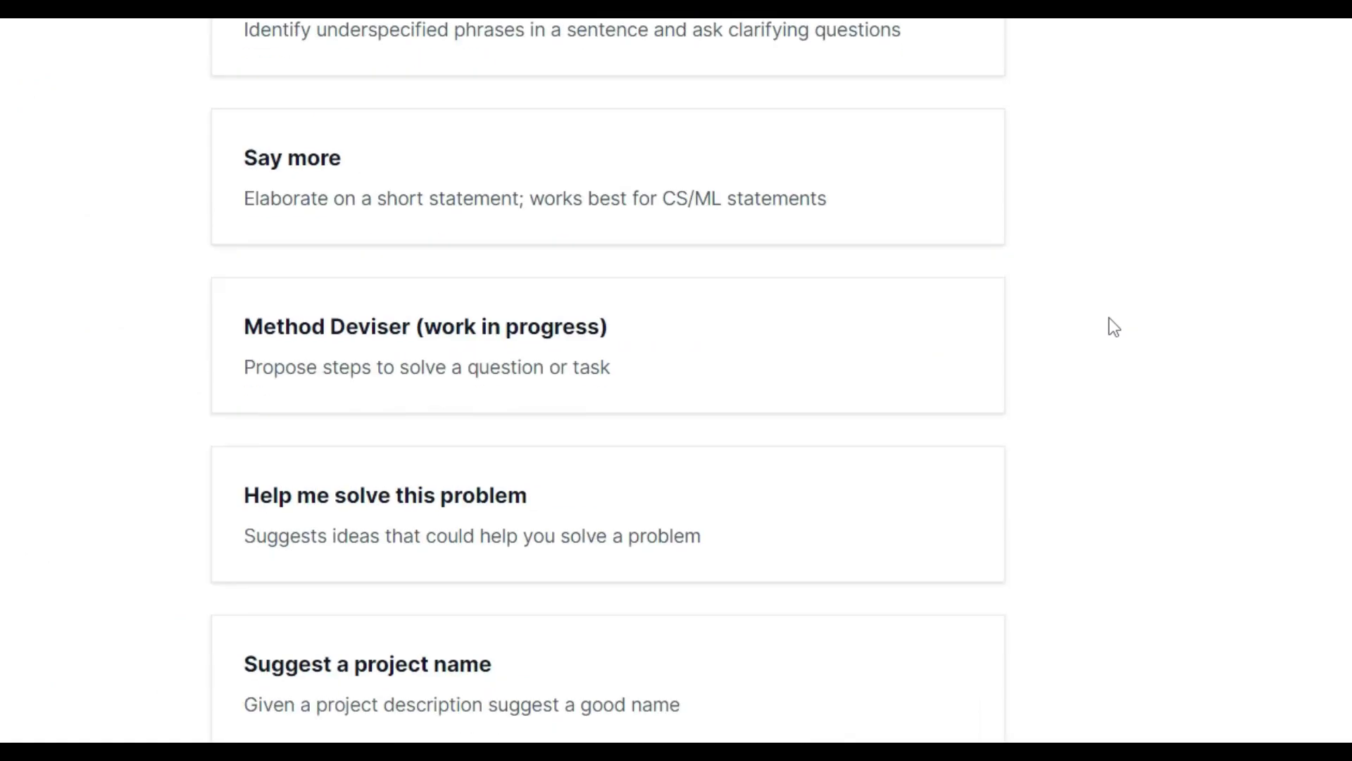
scroll(1114, 326, down, 15)
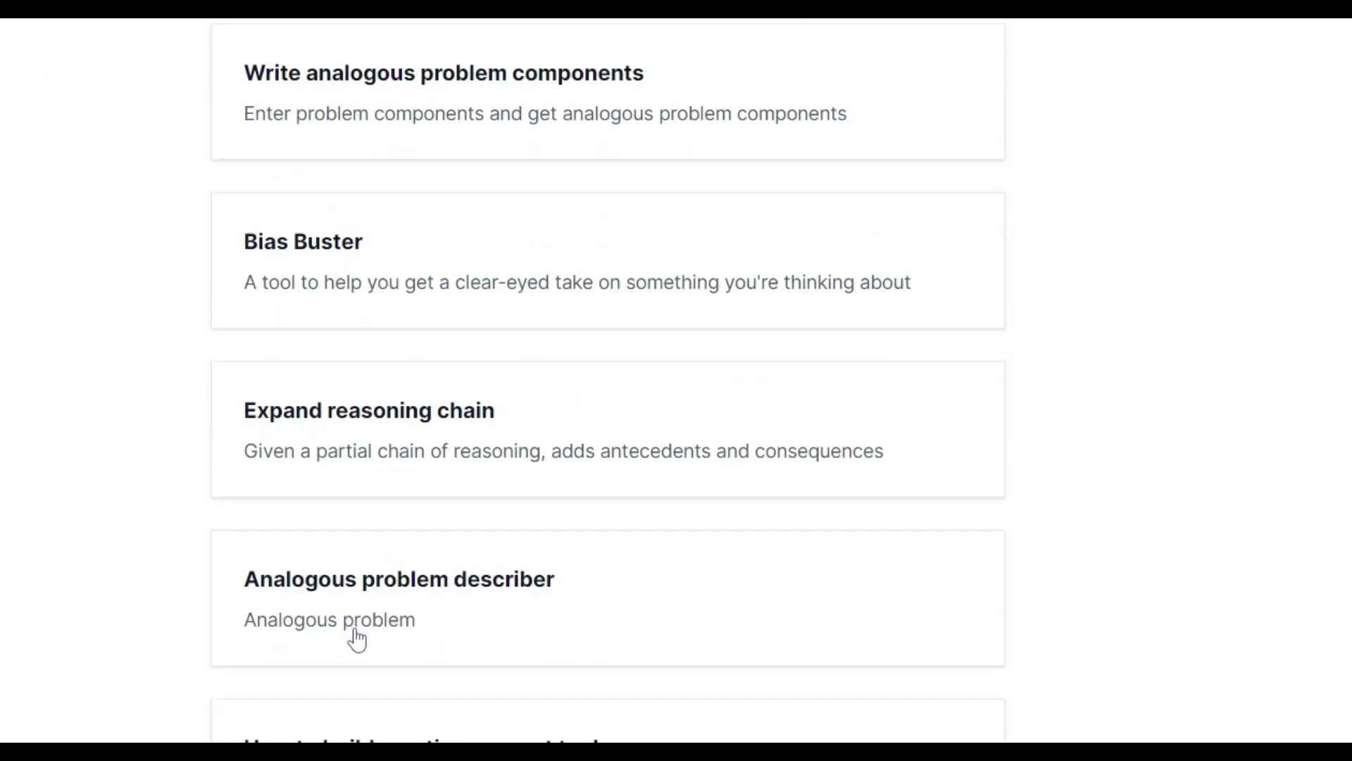
scroll(357, 639, up, 20)
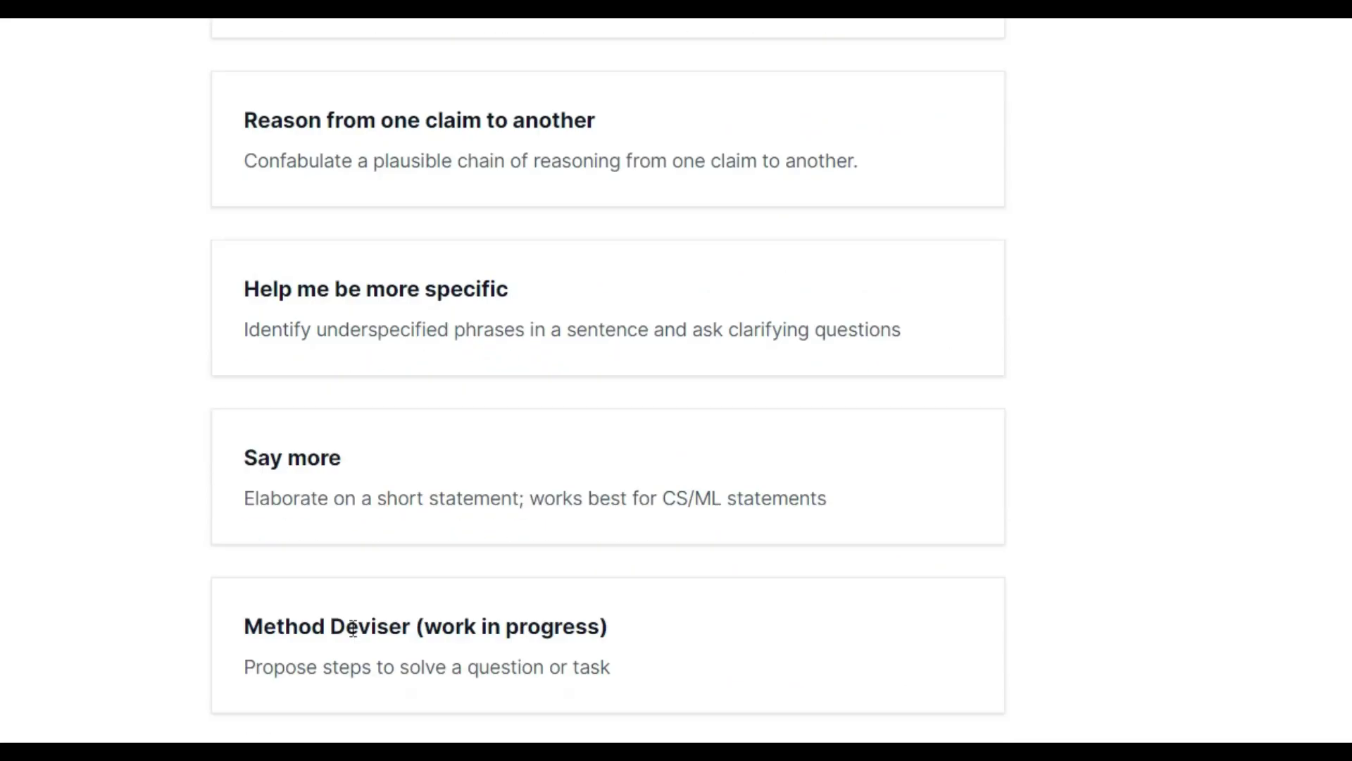